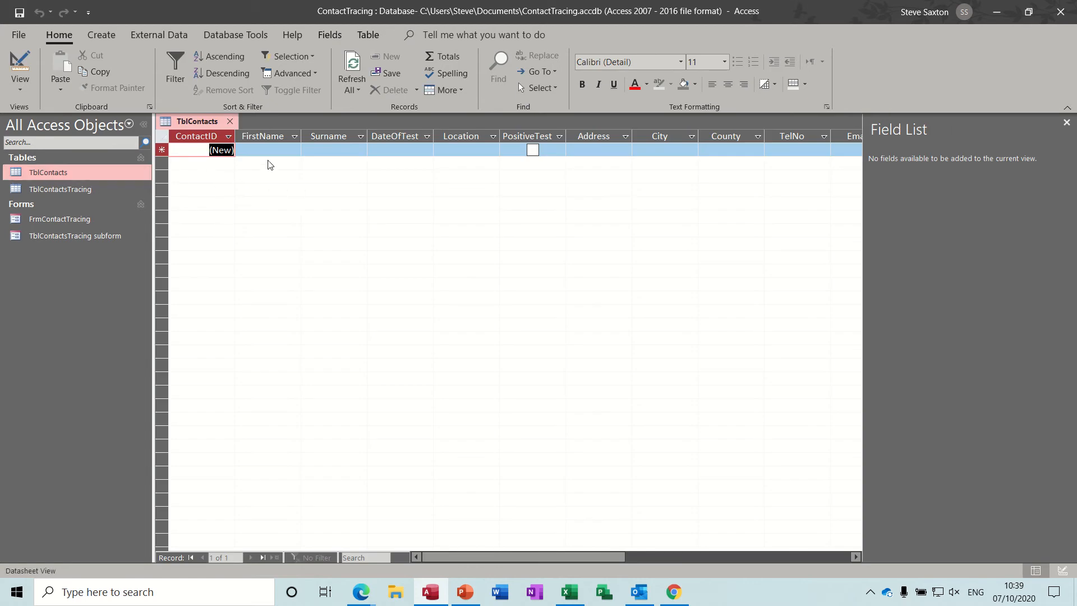
# Open the TblContactsTracing table to view its fields, and close both open tables.
pyautogui.doubleClick(80, 191)
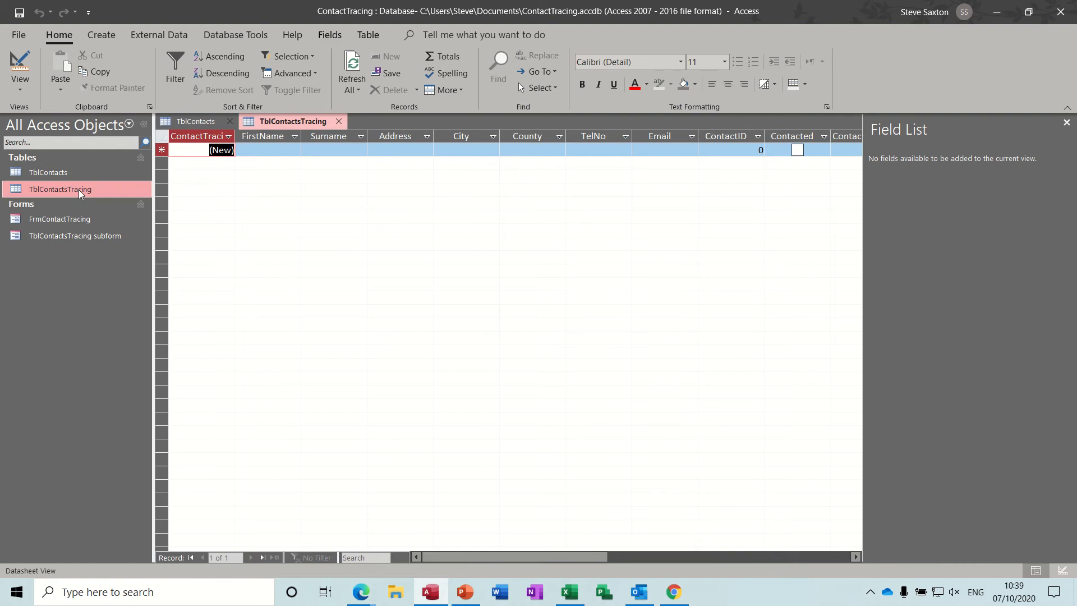
pyautogui.click(338, 122)
pyautogui.click(229, 122)
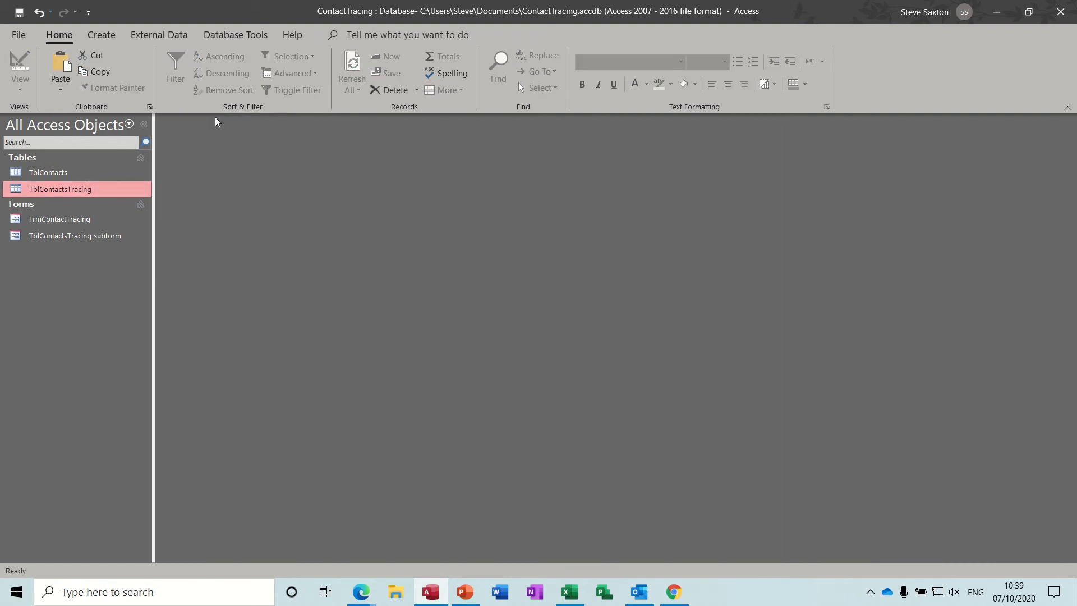
# Rearrange TblContacts and TblContactsTracing in the relationships diagram so the link between them is clear, and close it with the layout saved.
pyautogui.click(159, 35)
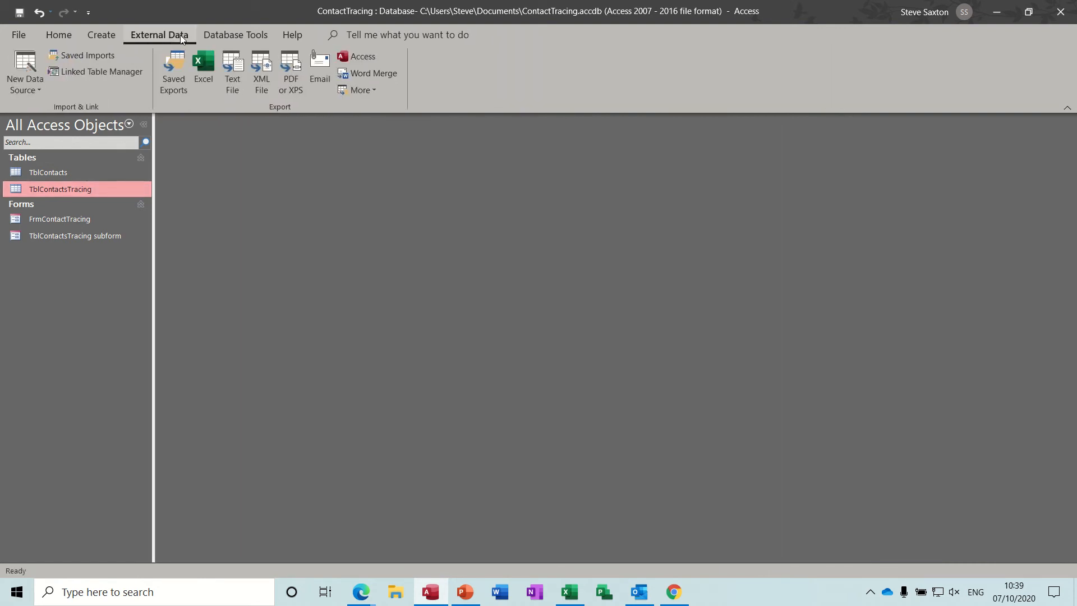
pyautogui.click(211, 35)
pyautogui.click(185, 66)
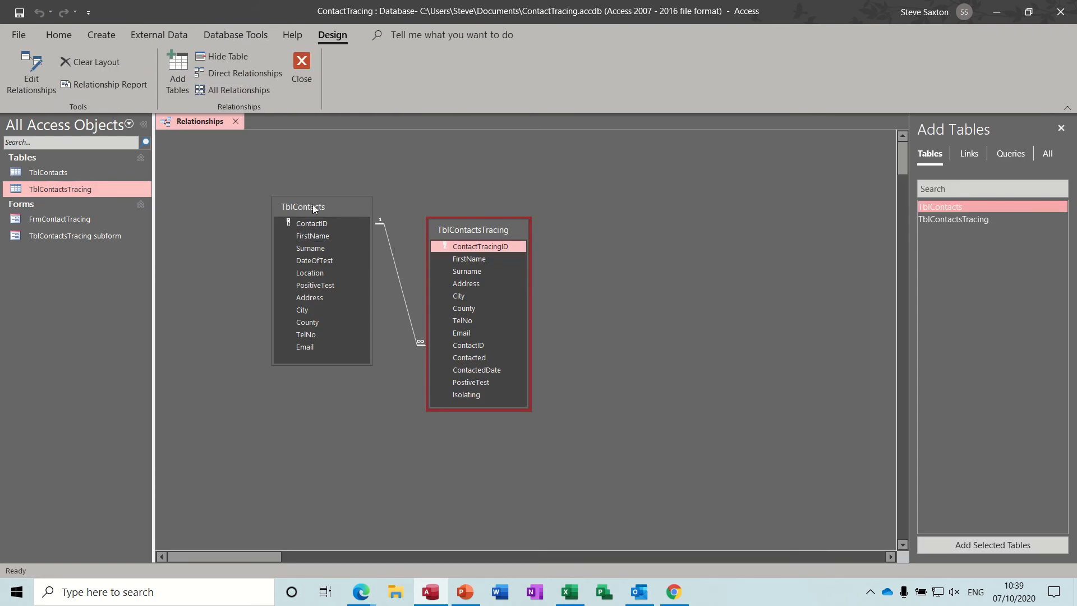
pyautogui.moveTo(311, 208); pyautogui.dragTo(256, 164)
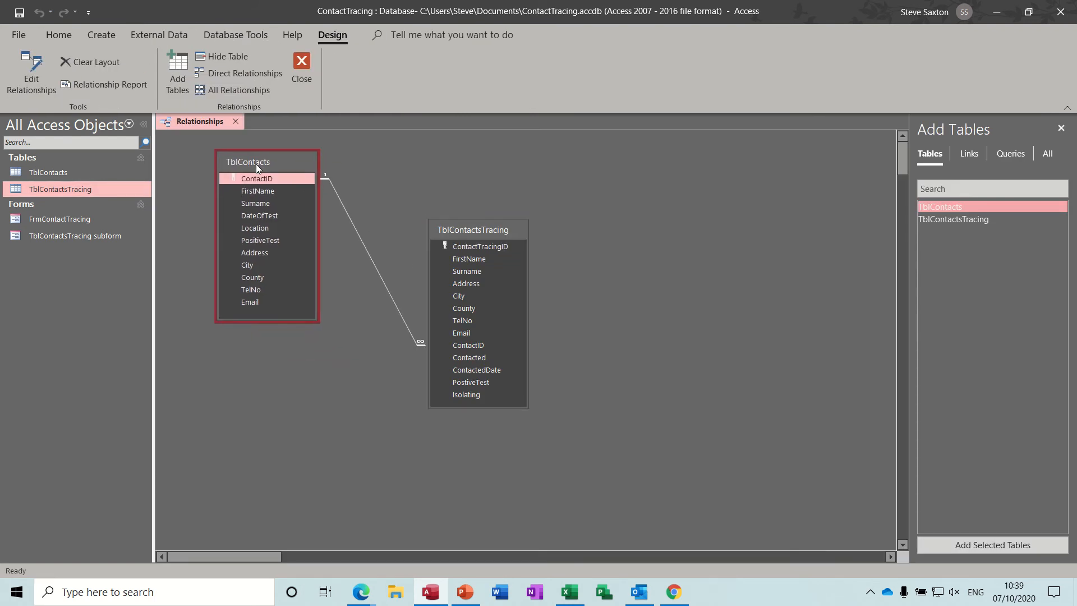
pyautogui.moveTo(447, 230); pyautogui.dragTo(411, 273)
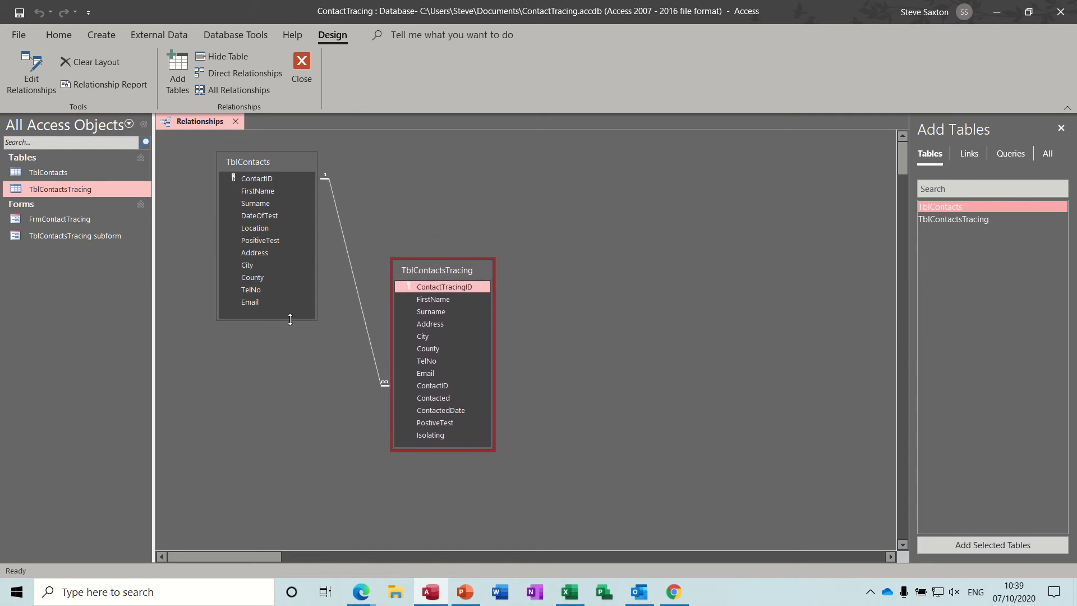
pyautogui.moveTo(294, 318)
pyautogui.mouseDown()
pyautogui.moveTo(295, 351)
pyautogui.moveTo(294, 314)
pyautogui.mouseUp()
pyautogui.moveTo(414, 272); pyautogui.dragTo(385, 227)
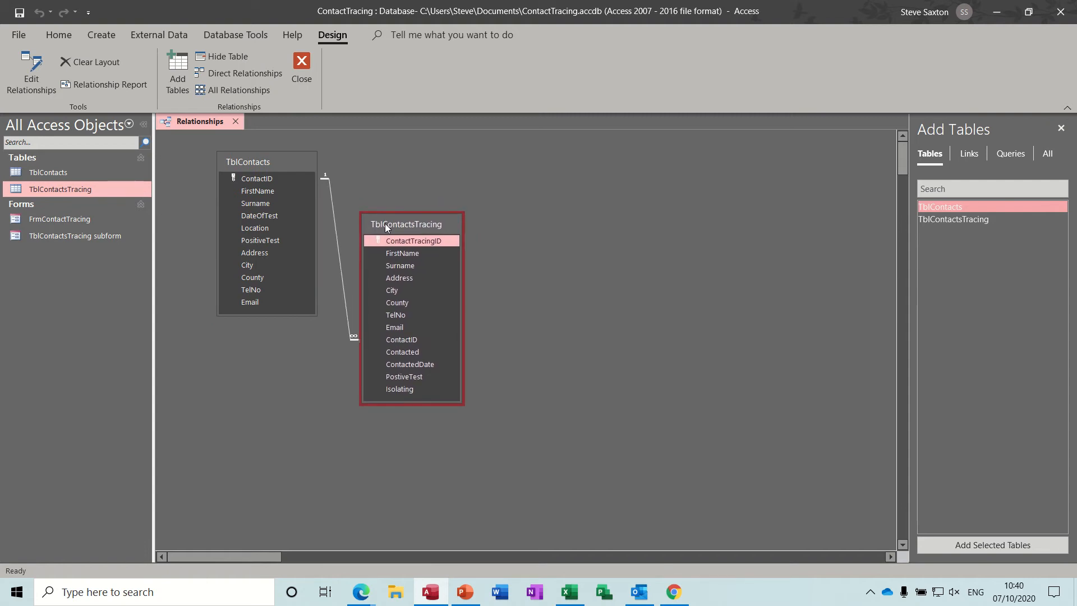
pyautogui.click(301, 70)
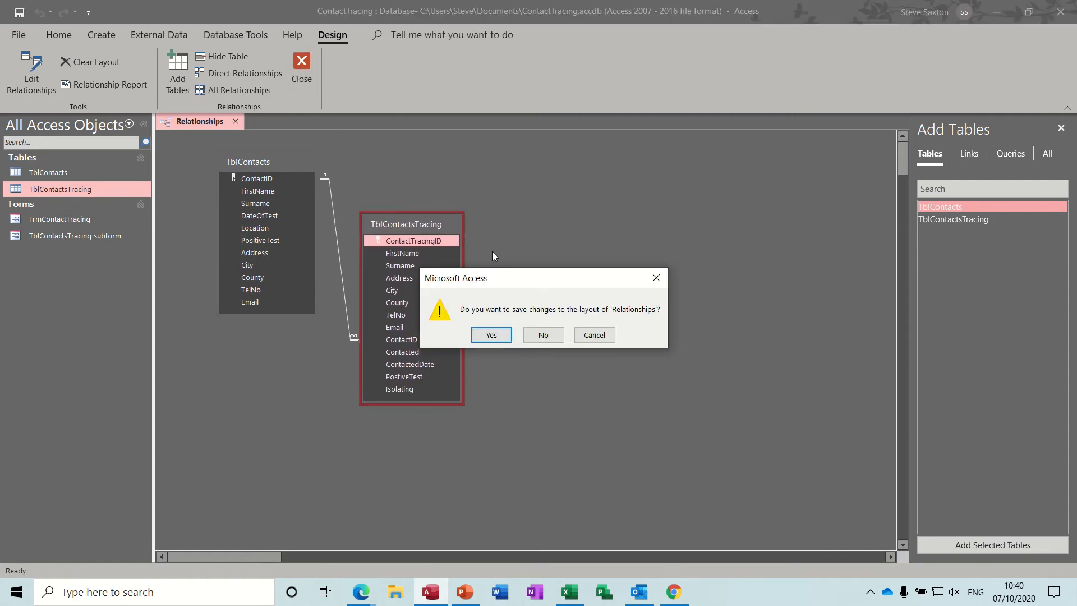
pyautogui.click(493, 336)
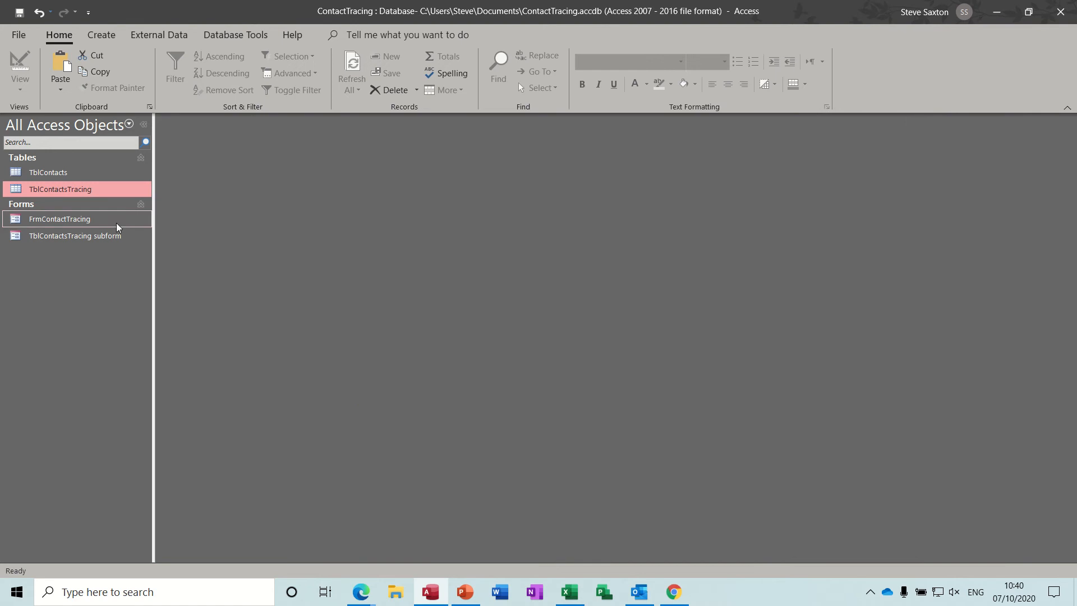
# Open the FrmContactTracing form to view its fields and subform, and close it.
pyautogui.doubleClick(79, 224)
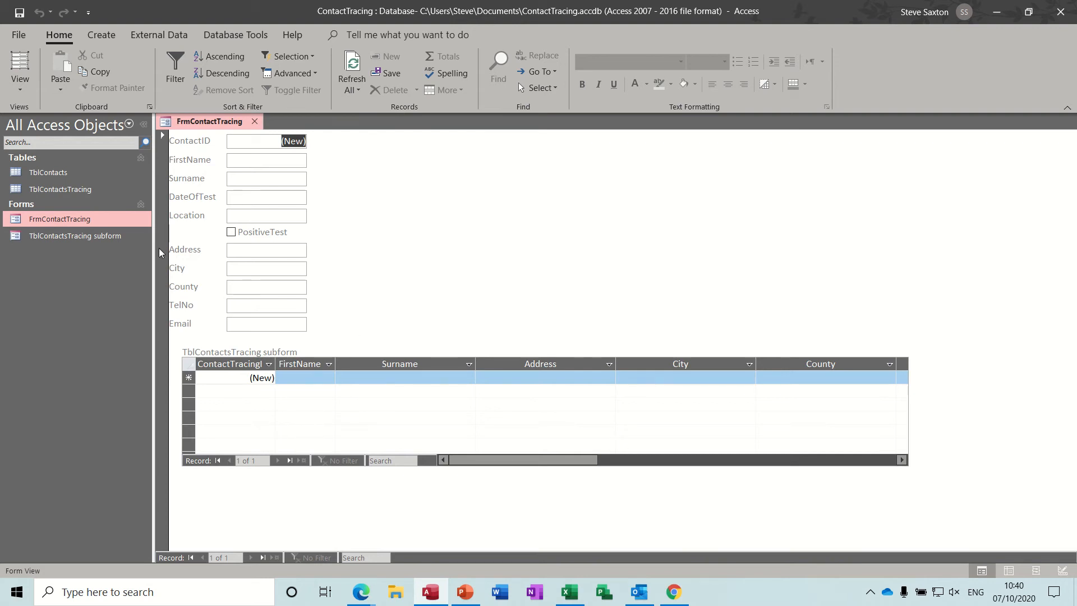
pyautogui.click(254, 121)
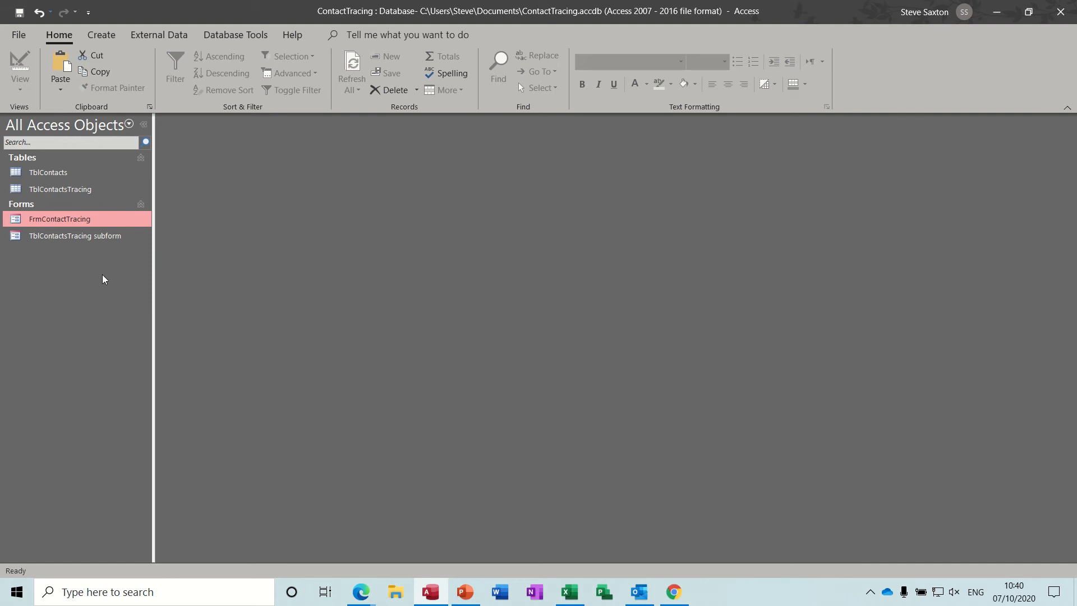
# Create a new table in Design view with a ContactID field of type AutoNumber as the primary key.
pyautogui.click(102, 35)
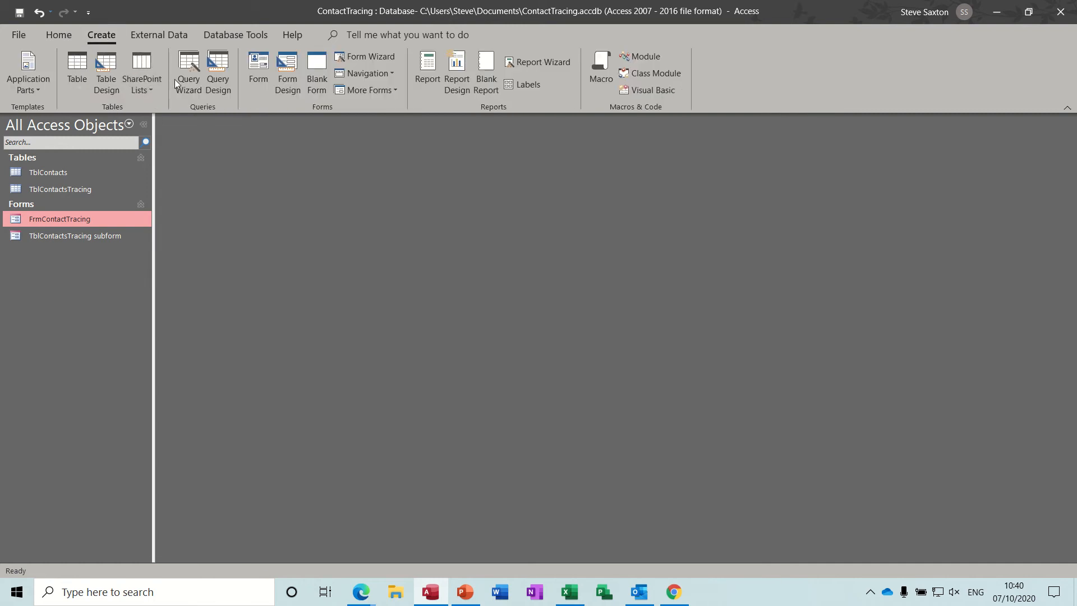
pyautogui.click(106, 72)
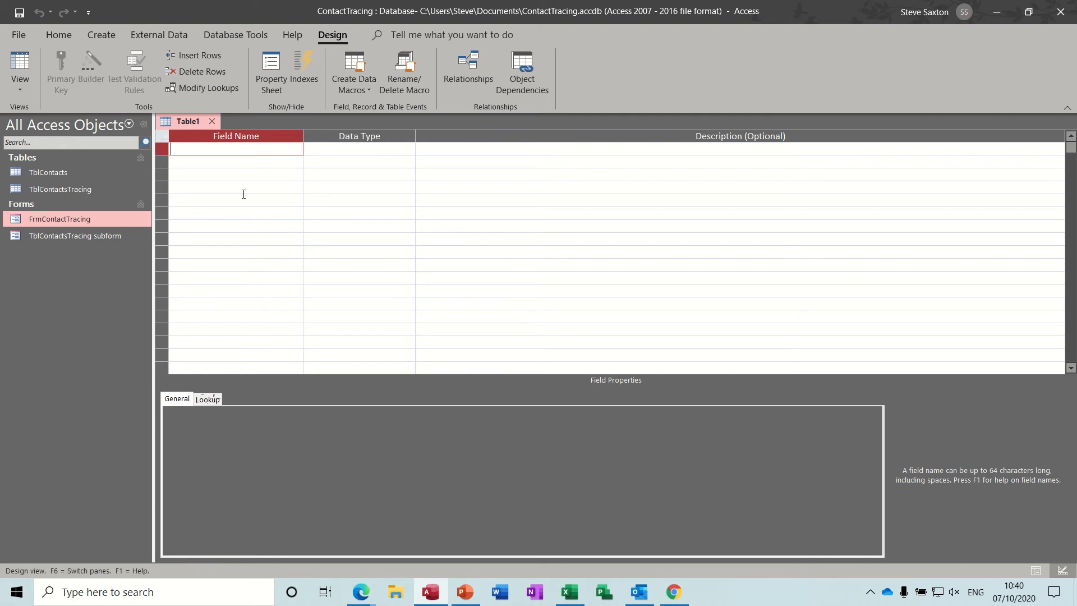
pyautogui.write('ContactID')
pyautogui.click(225, 163)
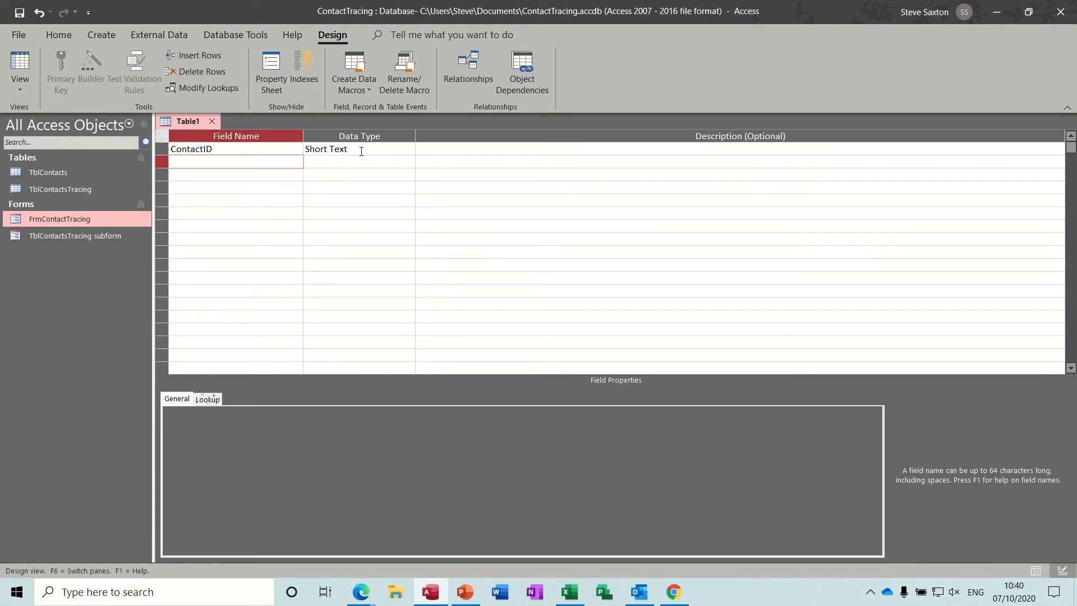
pyautogui.click(381, 149)
pyautogui.click(408, 149)
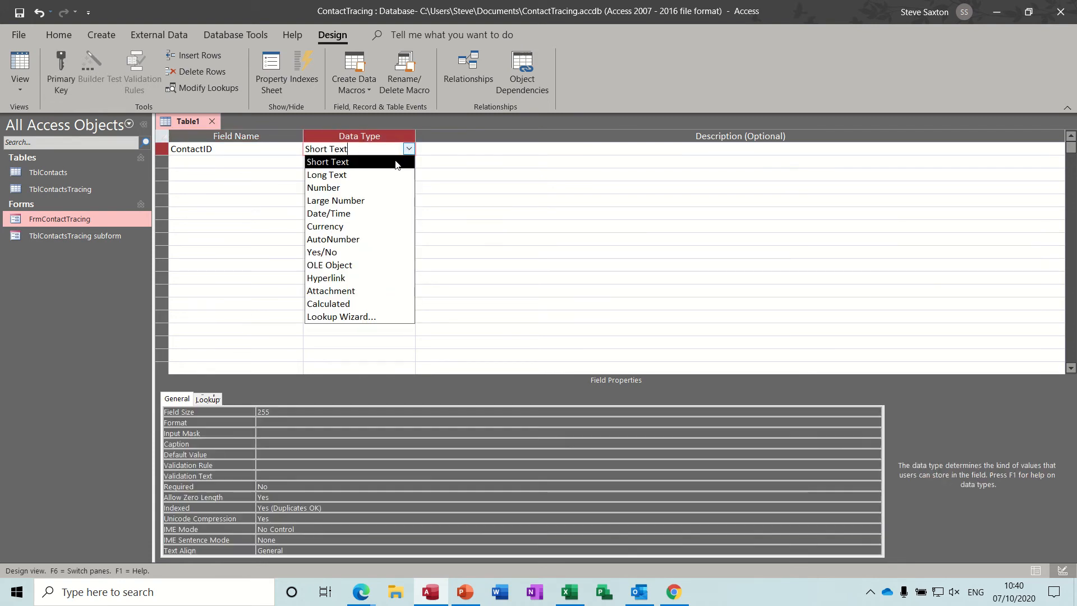
pyautogui.click(359, 239)
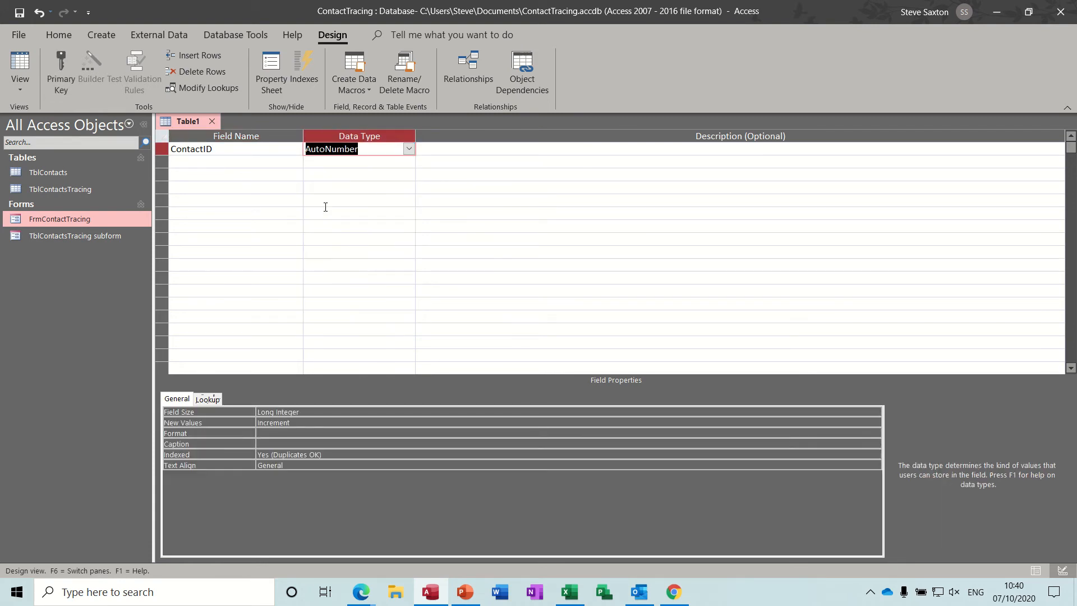
pyautogui.click(220, 161)
pyautogui.click(201, 149)
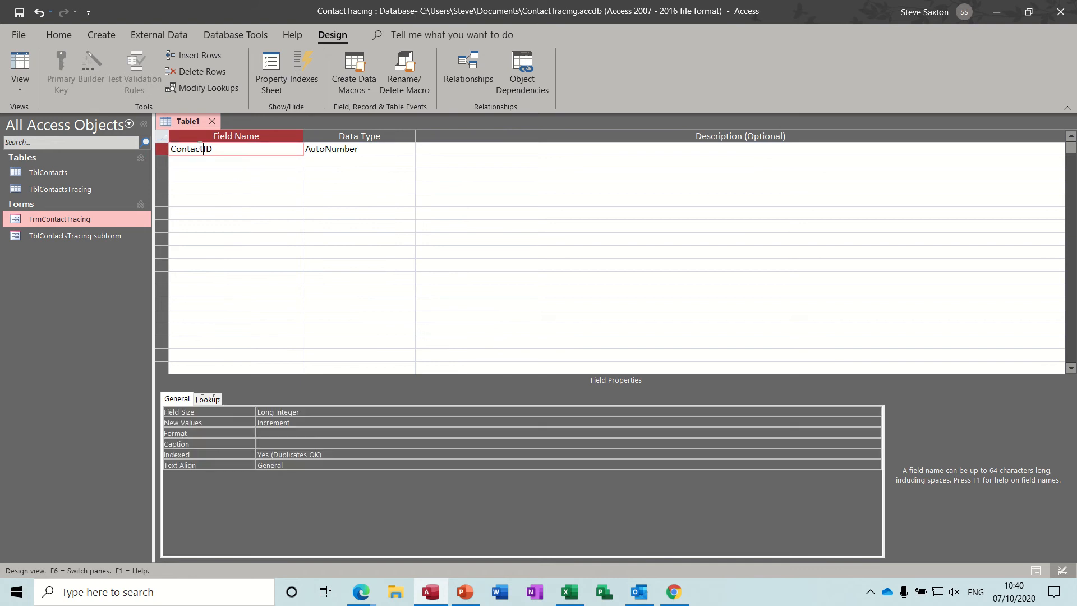
pyautogui.click(60, 60)
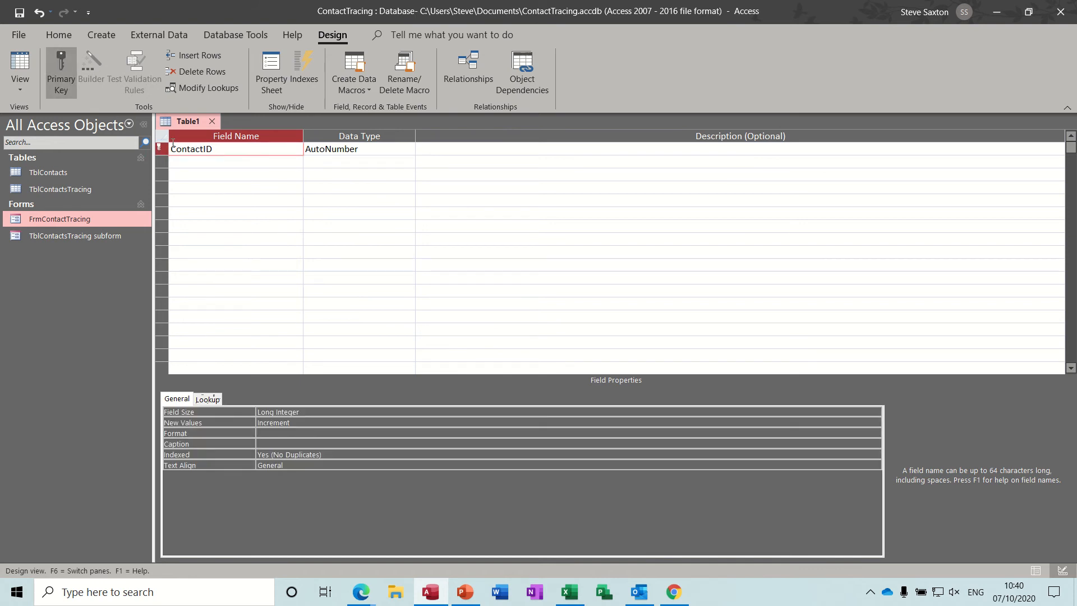
# Add Firstname, Surname and Address as Short Text fields below ContactID.
pyautogui.click(236, 162)
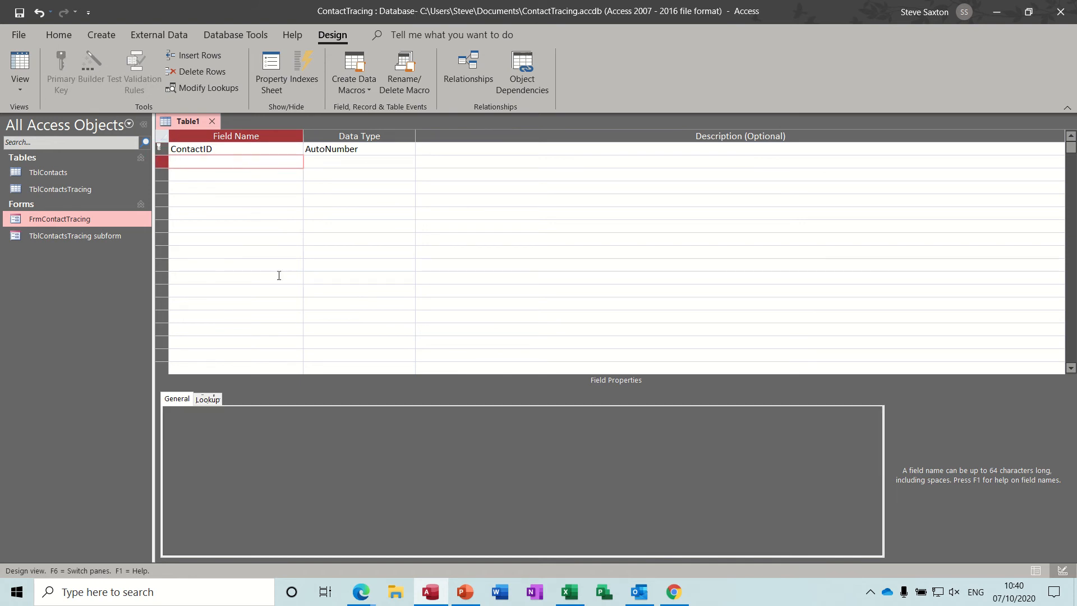
pyautogui.write('Firstname')
pyautogui.press('Down')
pyautogui.write('Surname')
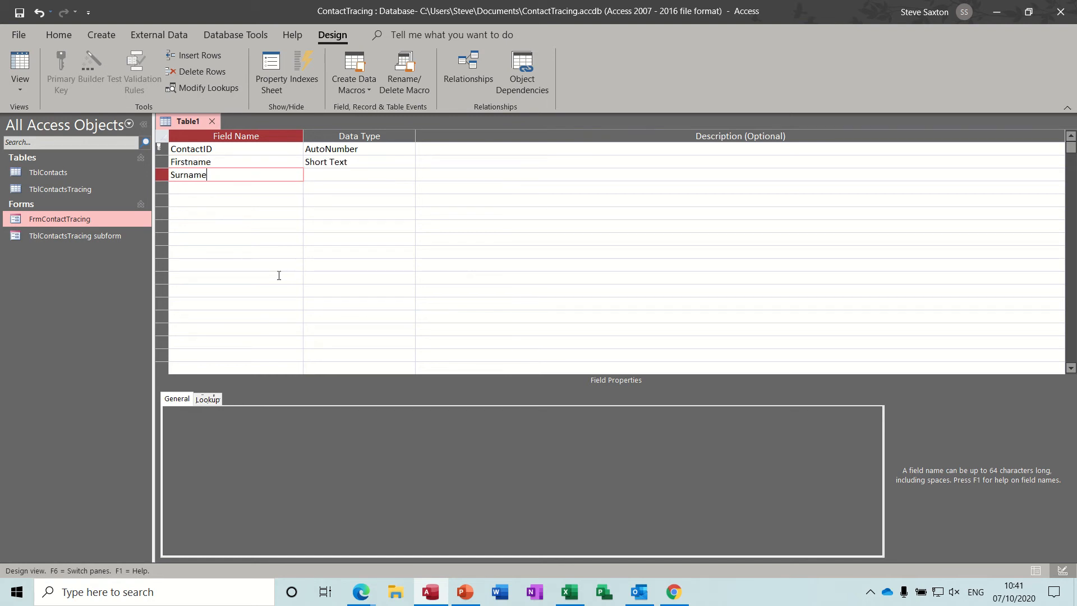
pyautogui.press('Down')
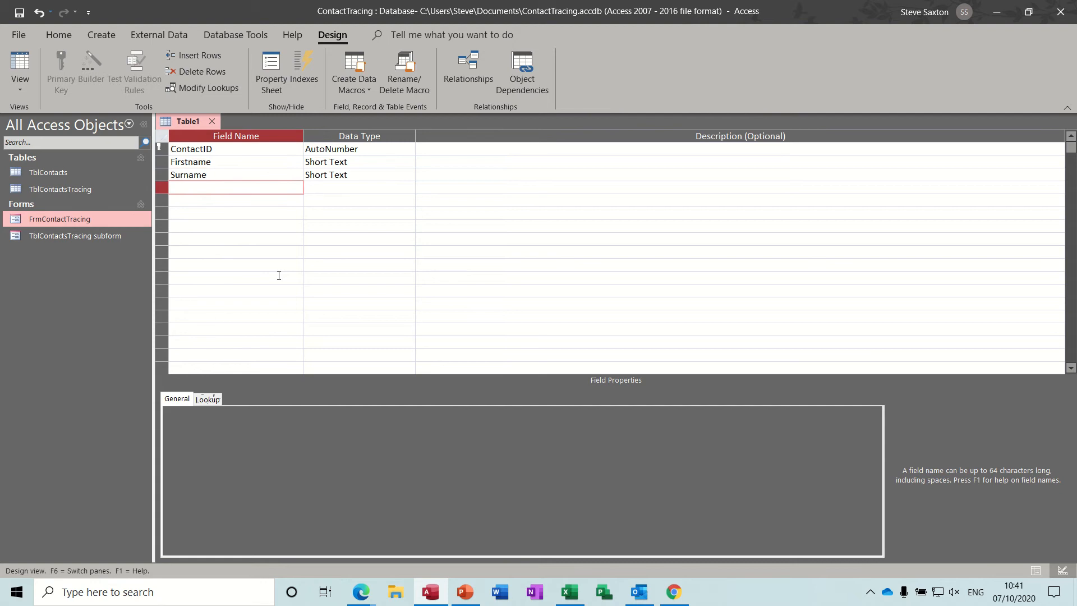
pyautogui.write('Address')
pyautogui.press('Down')
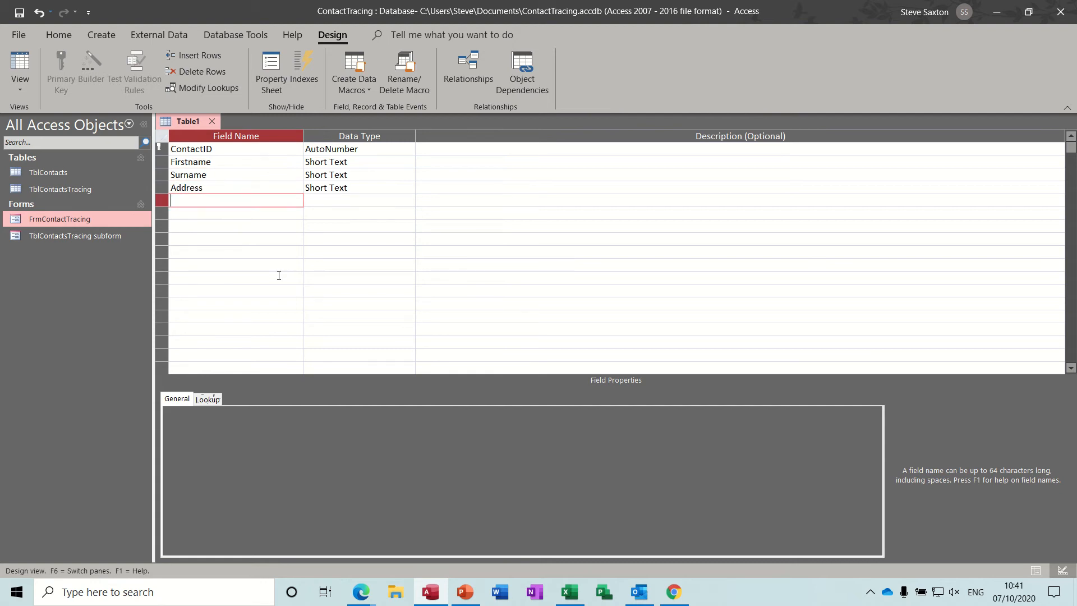
# Add City, County and Postcode as Short Text fields below Address.
pyautogui.write('City')
pyautogui.press('Down')
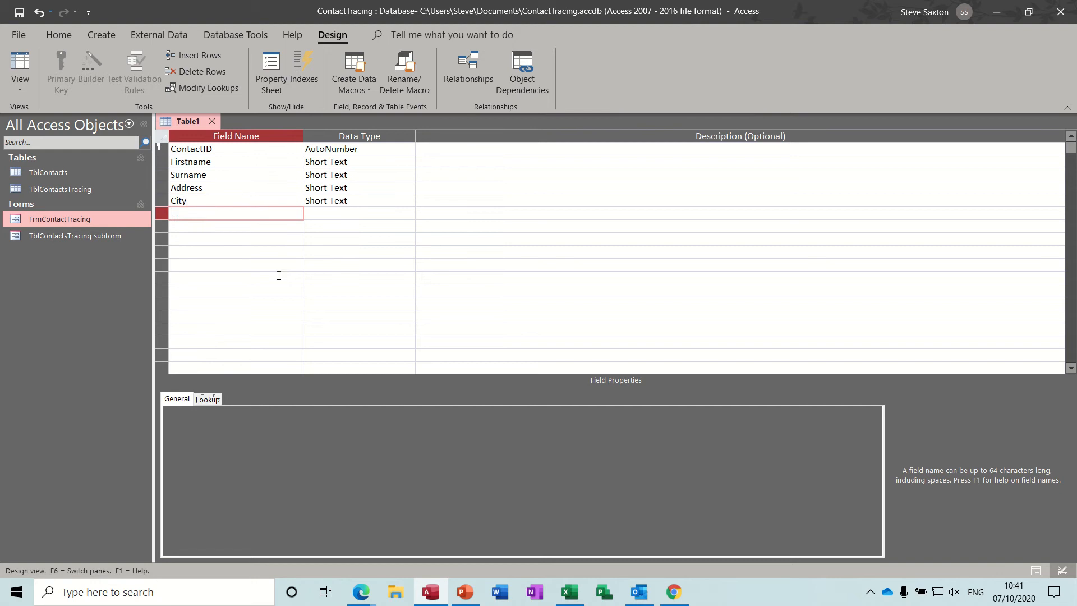
pyautogui.write('County')
pyautogui.press('Down')
pyautogui.write('Pos')
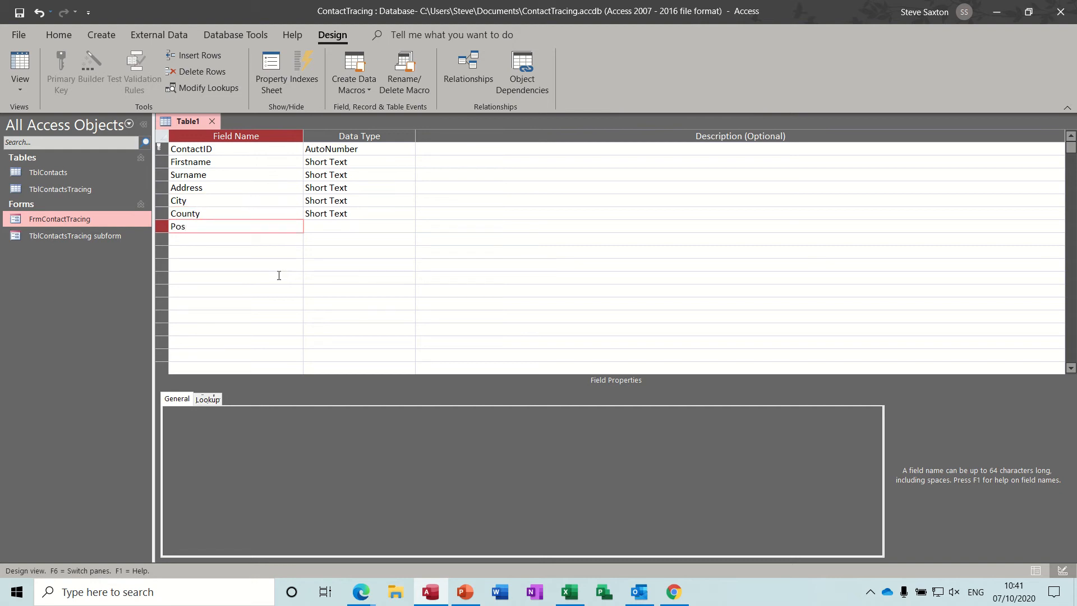
pyautogui.write('tcode')
pyautogui.press('Down')
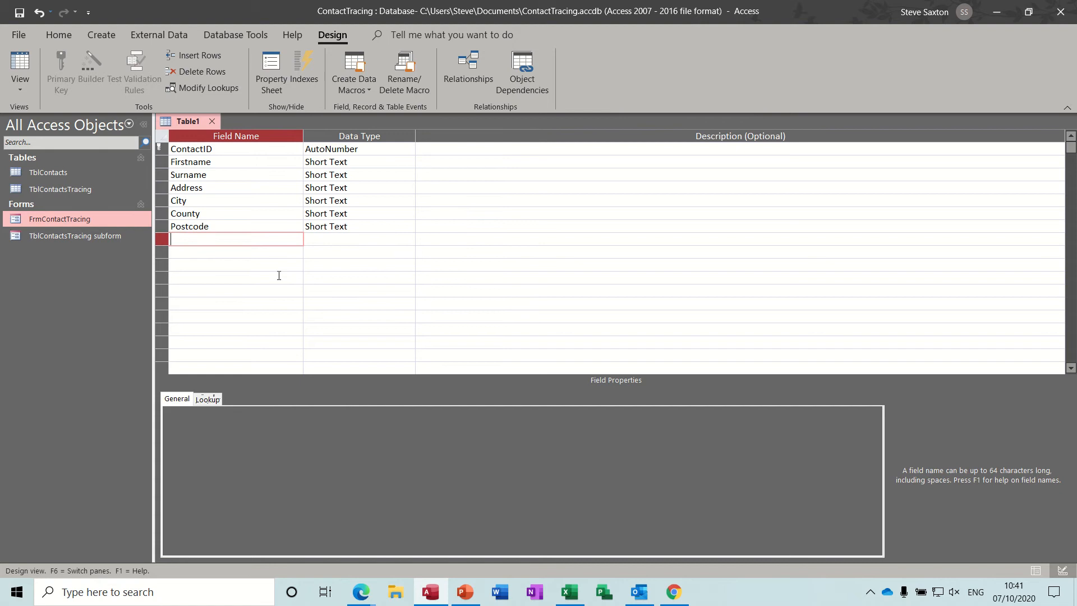
# Add a DateofTest field of type Date/Time and a Positive field of type Yes/No below Postcode.
pyautogui.write('DateofTest')
pyautogui.press('Tab')
pyautogui.write('d')
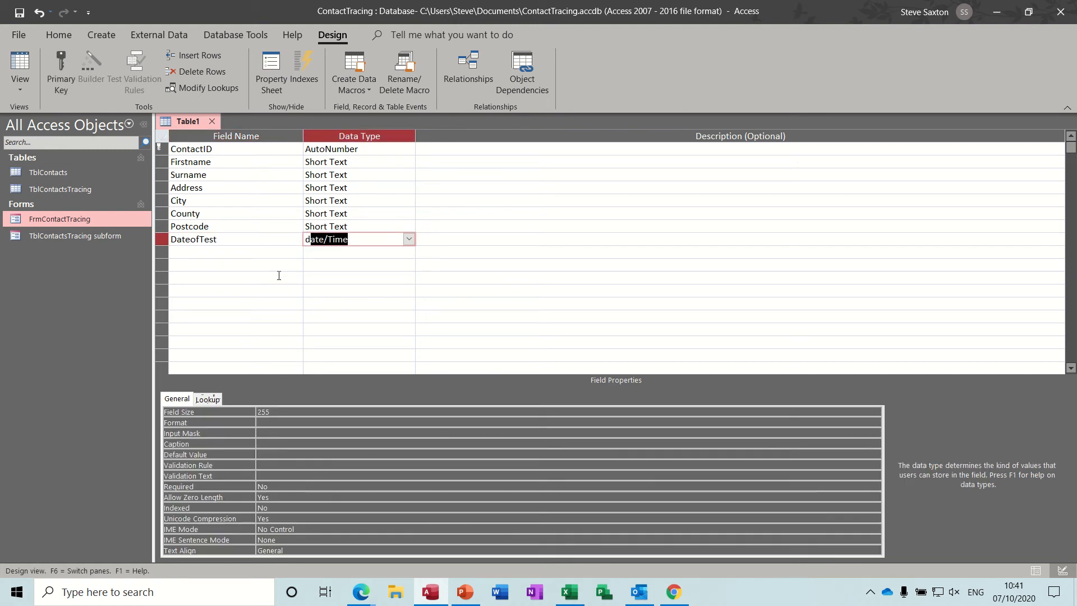
pyautogui.click(221, 252)
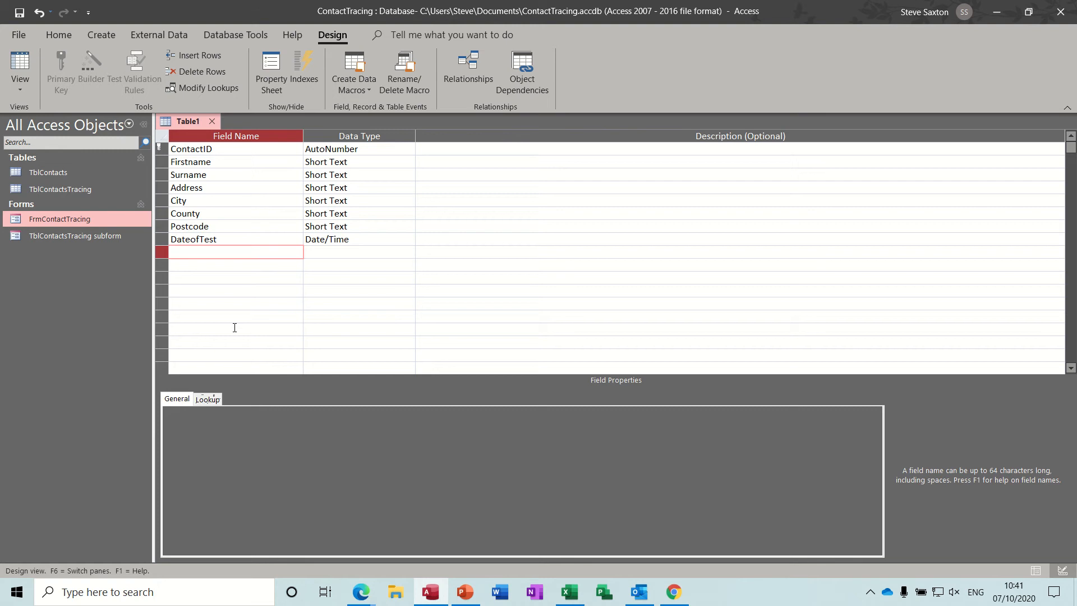
pyautogui.write('Positive')
pyautogui.press('Tab')
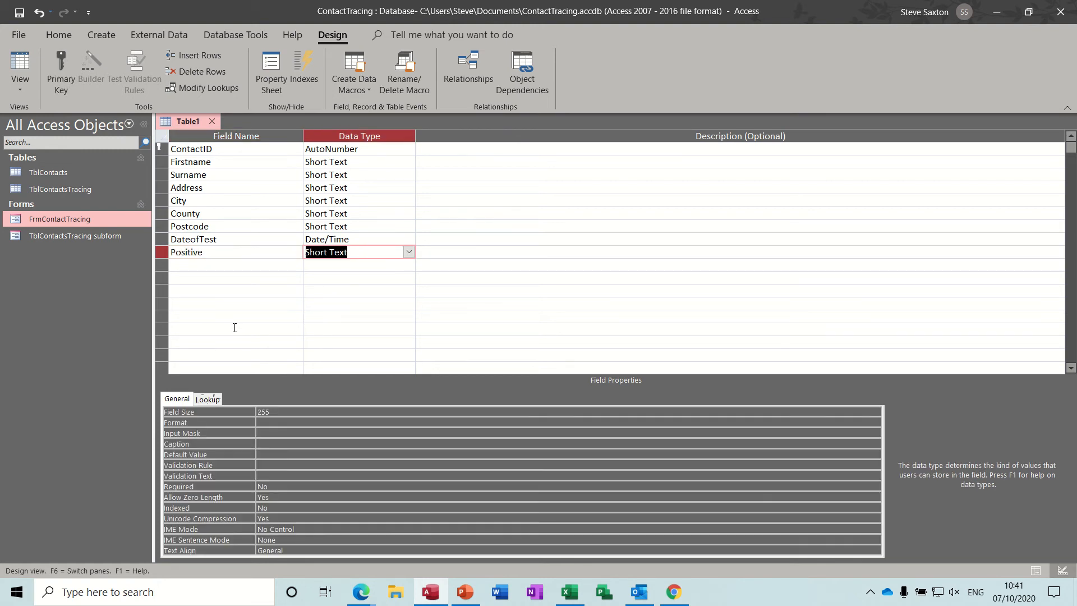
pyautogui.write('yes/No')
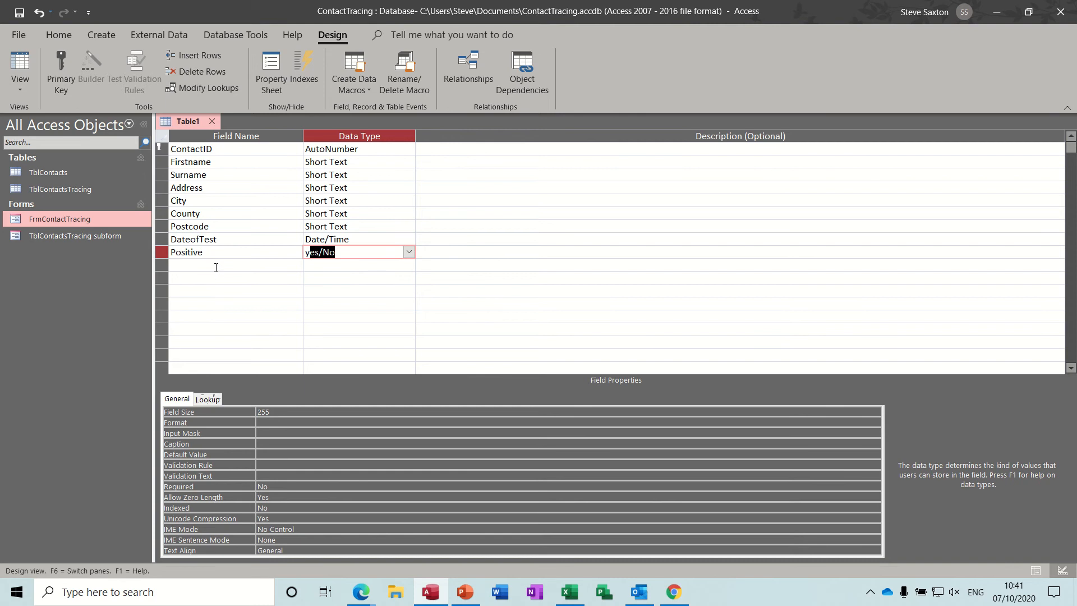
pyautogui.click(213, 263)
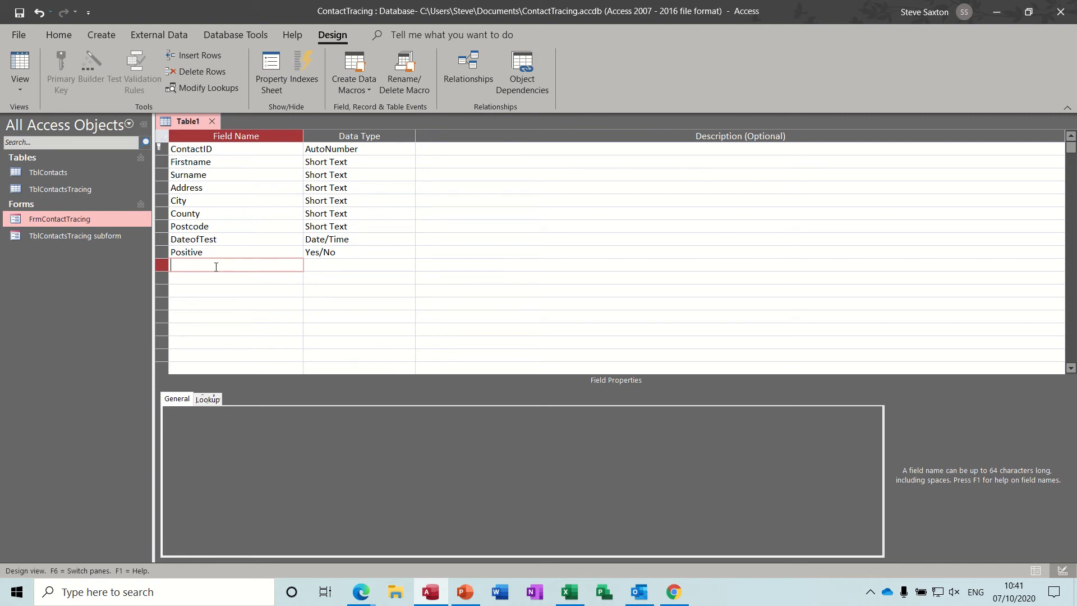
# Add a Location field of type Short Text below Positive.
pyautogui.write('Location')
pyautogui.press('Tab')
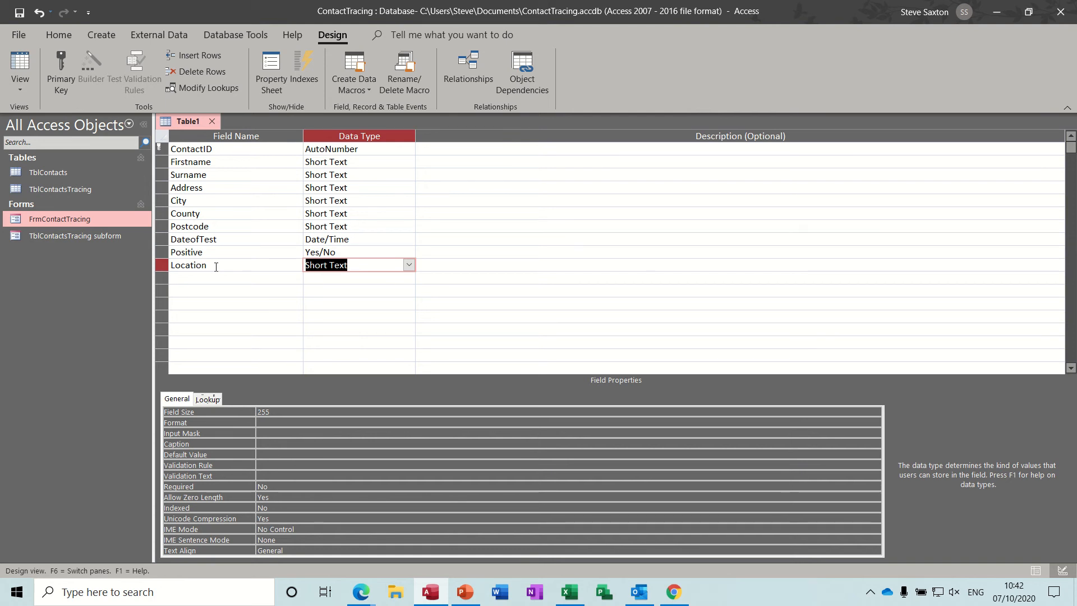
pyautogui.click(216, 277)
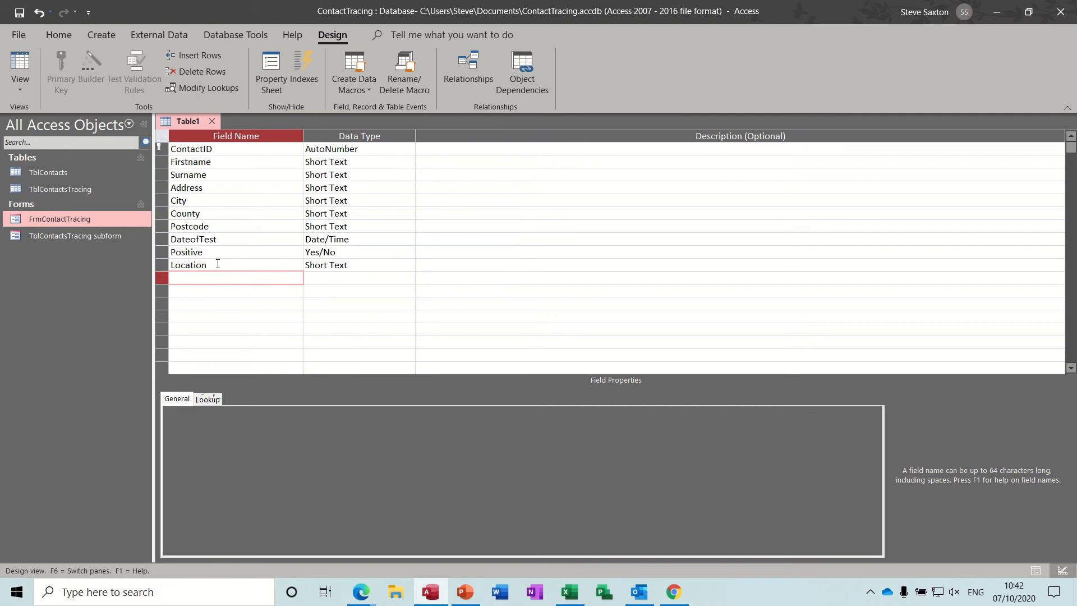
# Check the field list in the design of TblContacts and add a TelNo field to the new table below Location.
pyautogui.doubleClick(75, 174)
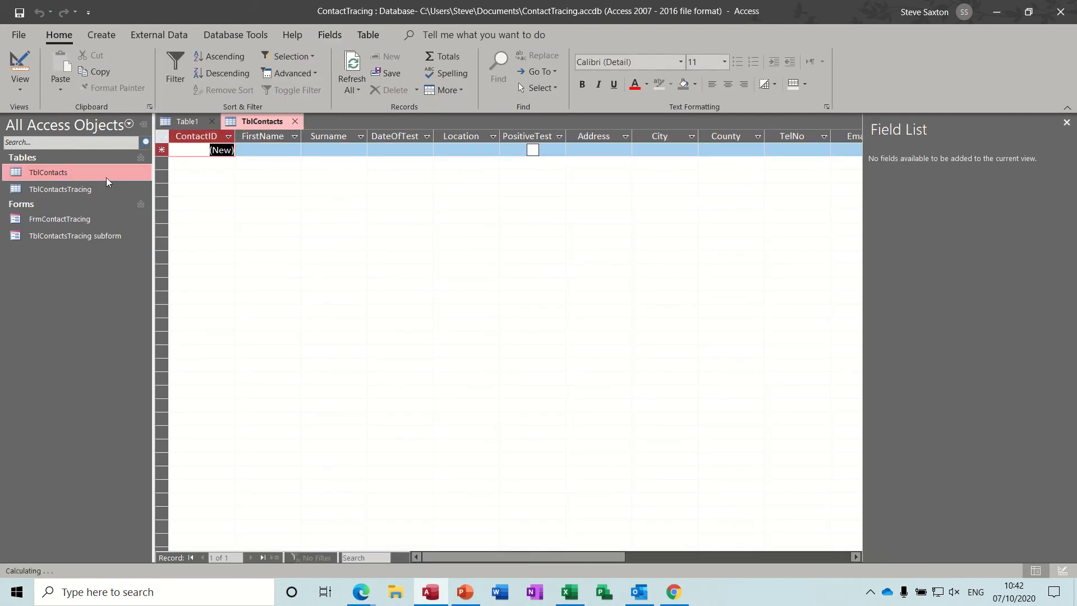
pyautogui.click(20, 67)
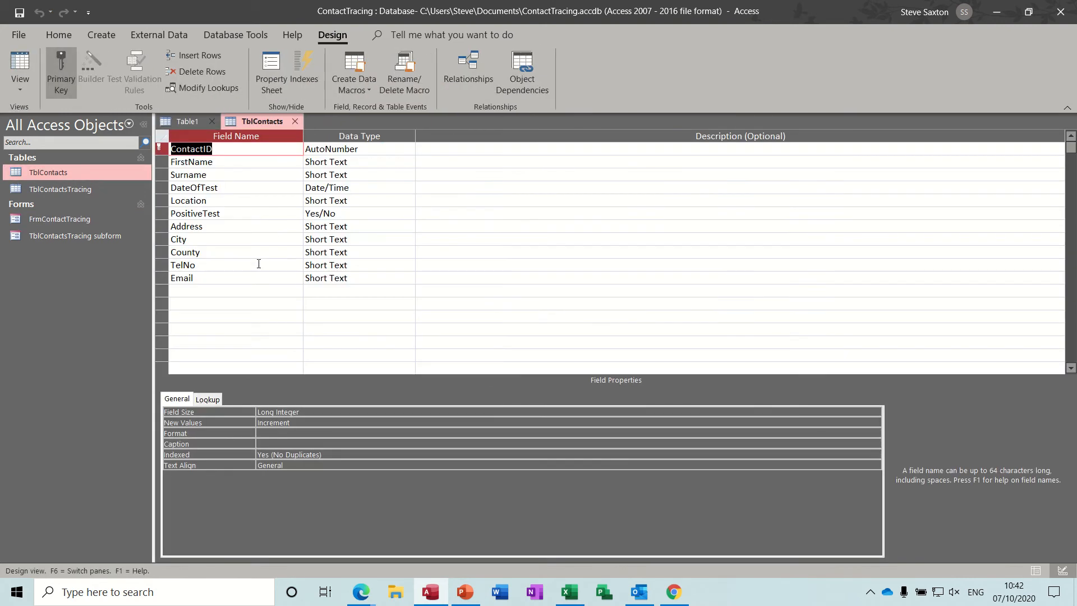
pyautogui.click(188, 121)
pyautogui.write('TelNo')
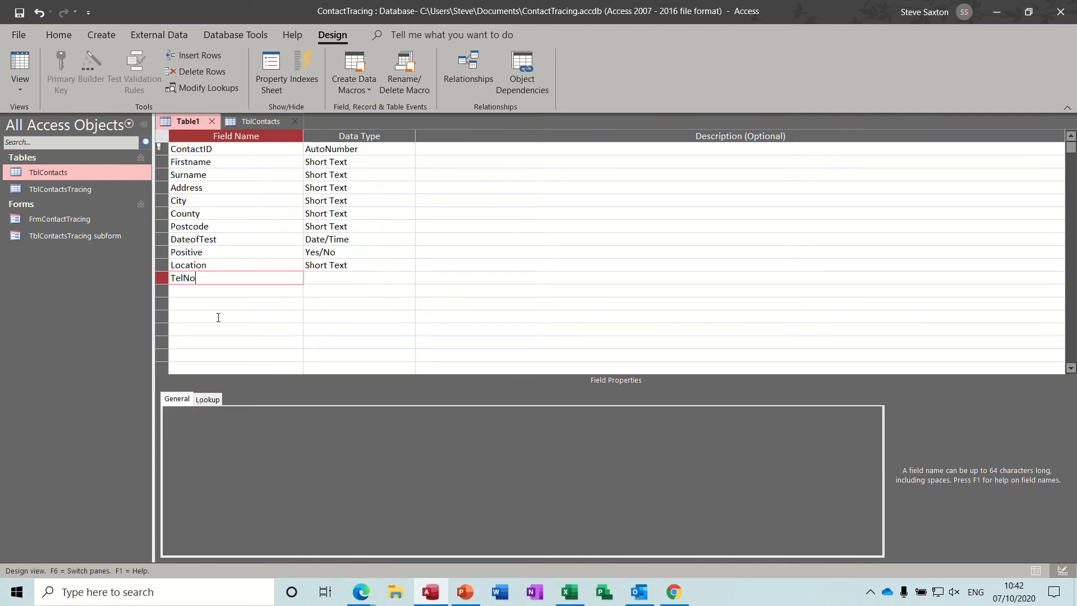
# Add an Email field of type Short Text below TelNo.
pyautogui.press('Down')
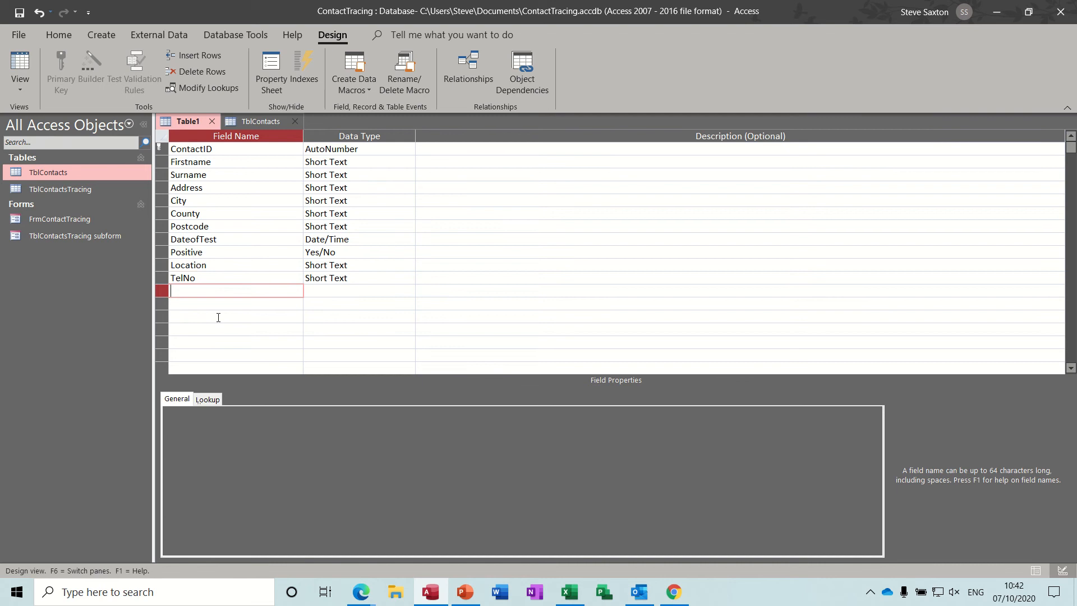
pyautogui.write('Email')
pyautogui.click(334, 291)
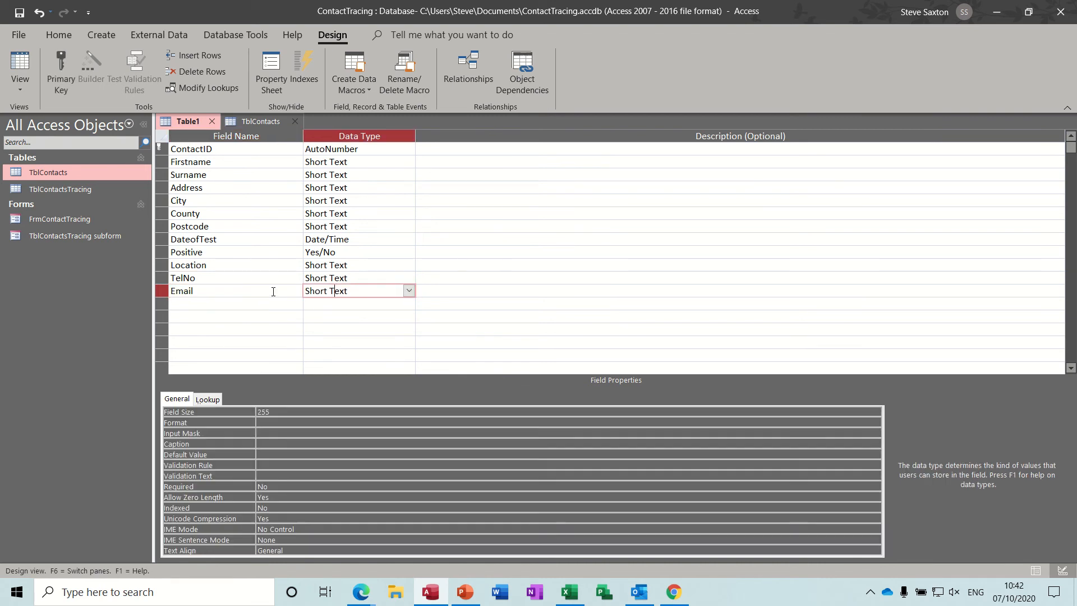
pyautogui.click(299, 302)
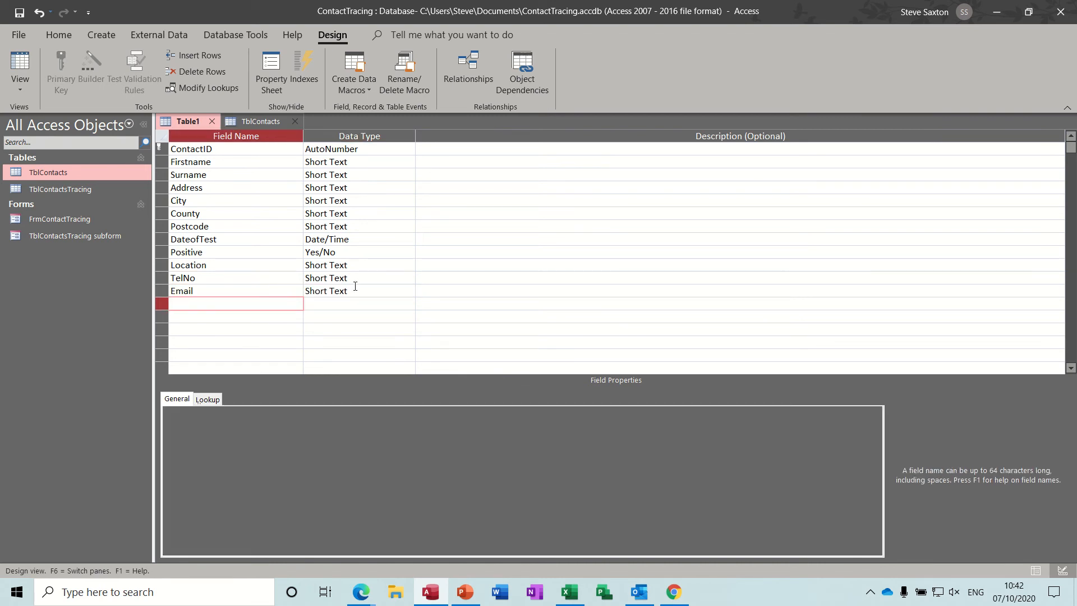
# Start the Input Mask Wizard for the DateofTest field and save the new table as TblContact1.
pyautogui.click(267, 280)
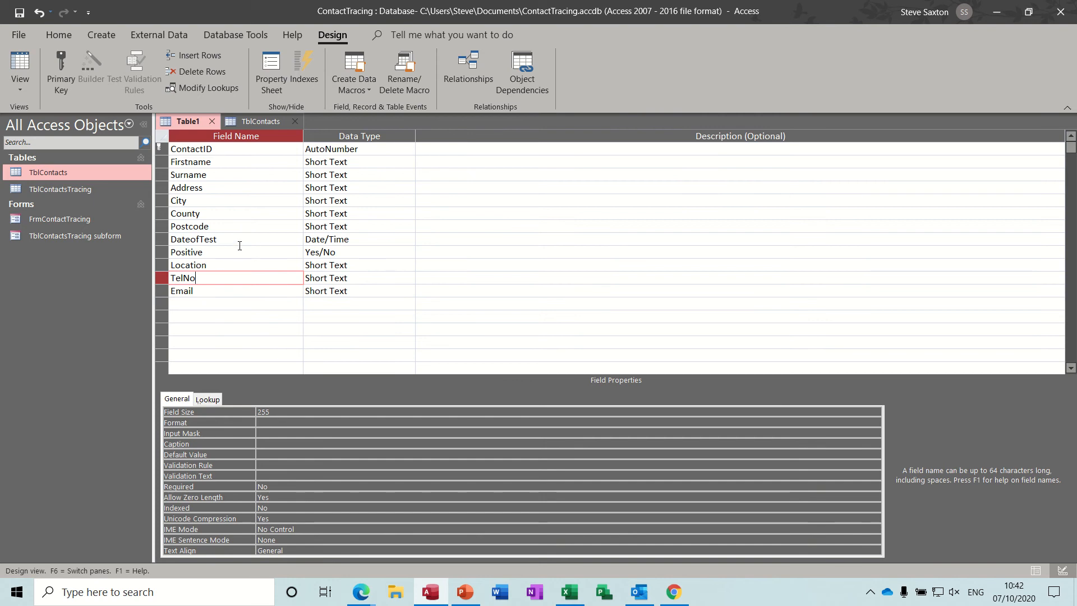
pyautogui.click(239, 241)
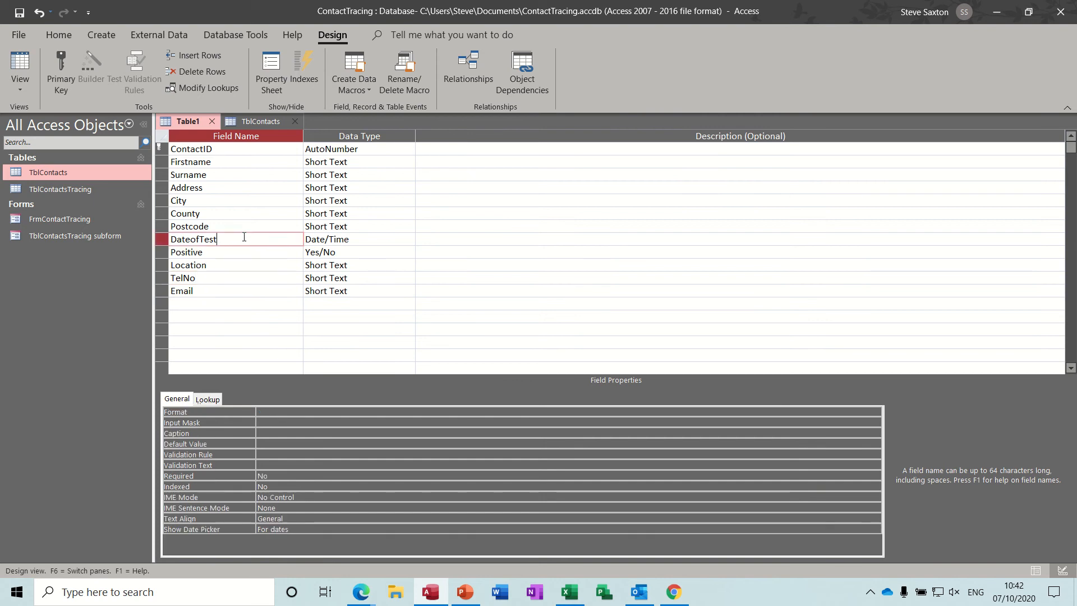
pyautogui.click(272, 422)
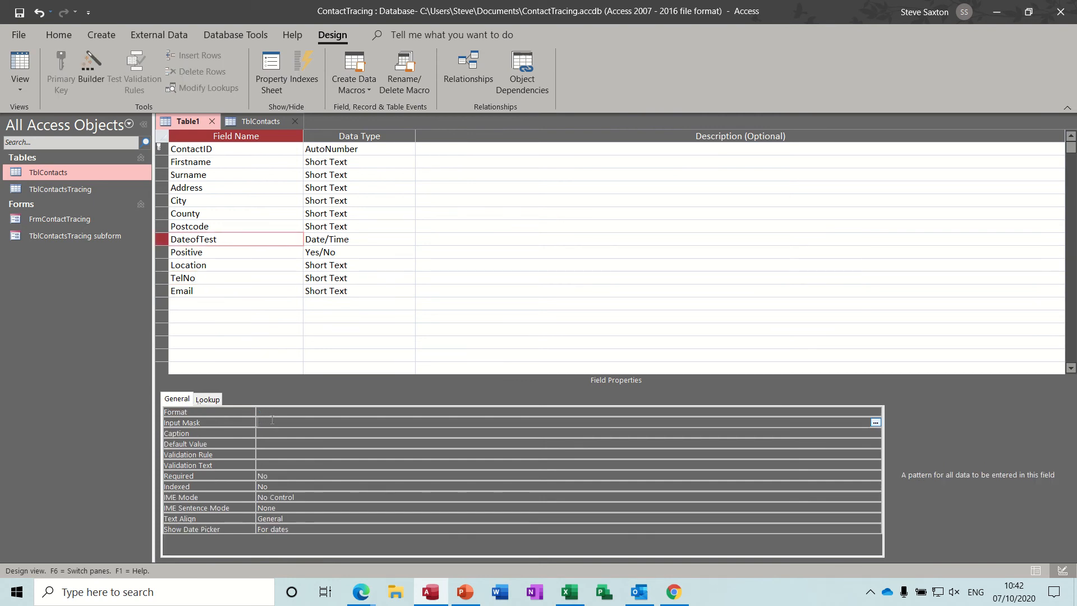
pyautogui.click(876, 422)
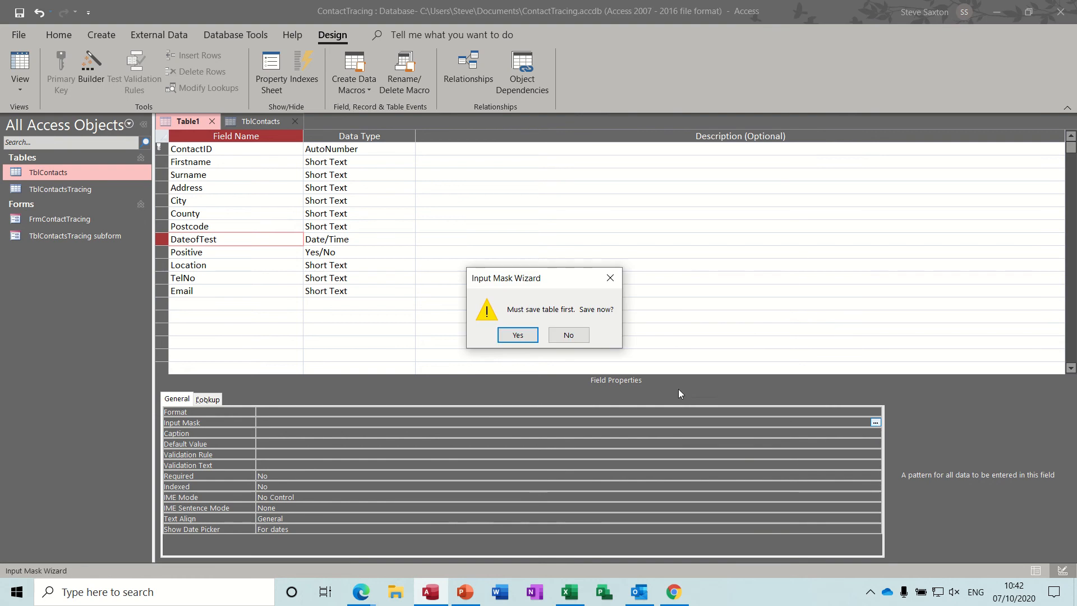
pyautogui.click(518, 335)
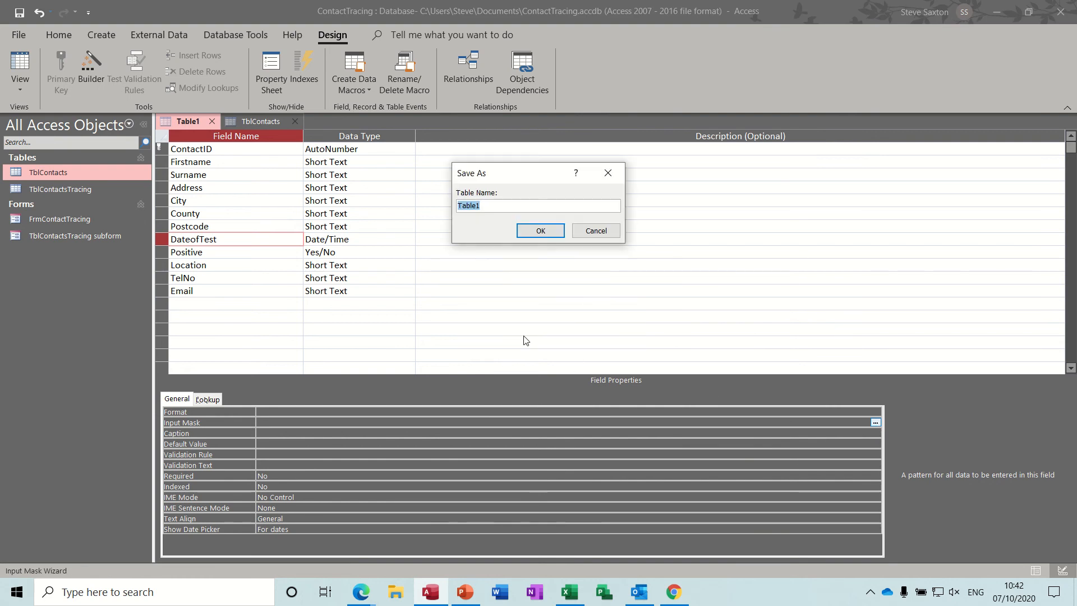
pyautogui.write('Tb')
pyautogui.press('BackSpace')
pyautogui.write('lContact1')
pyautogui.click(541, 231)
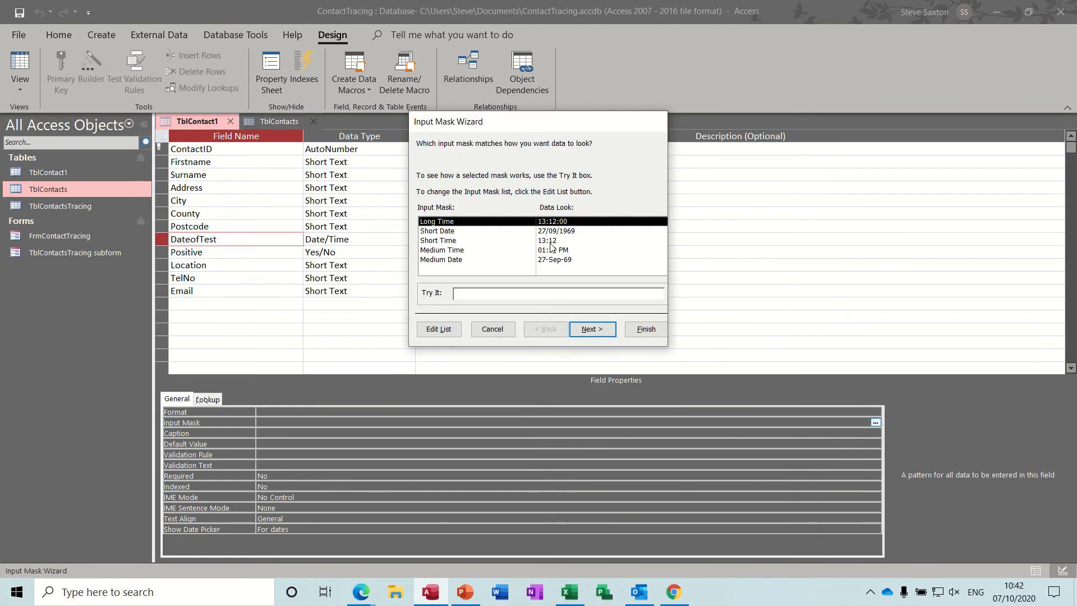
# Apply the Short Date input mask to DateofTest, then save the table and close both open tables.
pyautogui.click(455, 232)
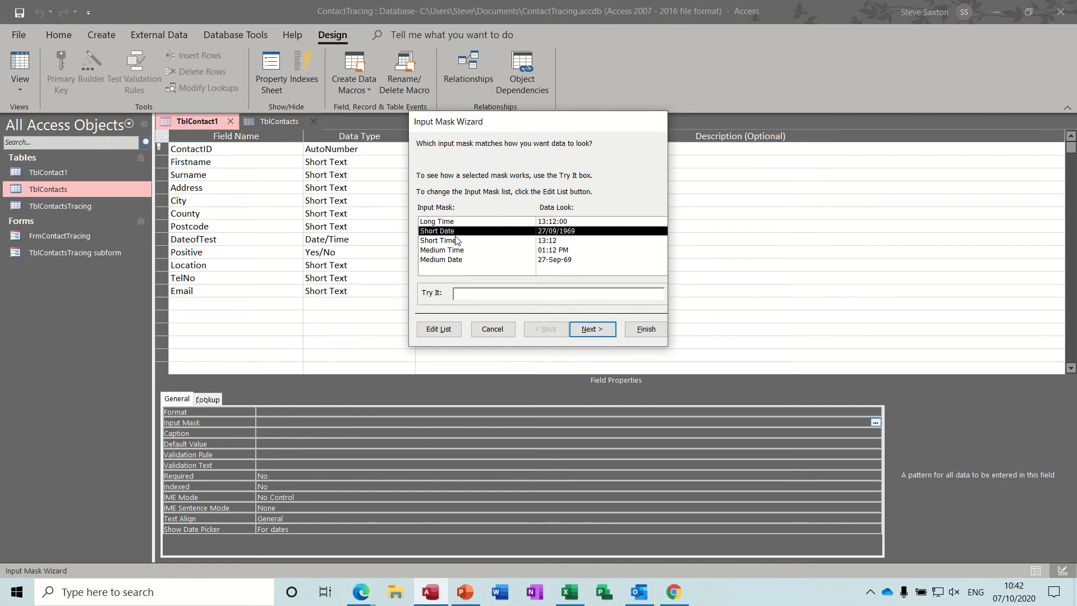
pyautogui.click(494, 296)
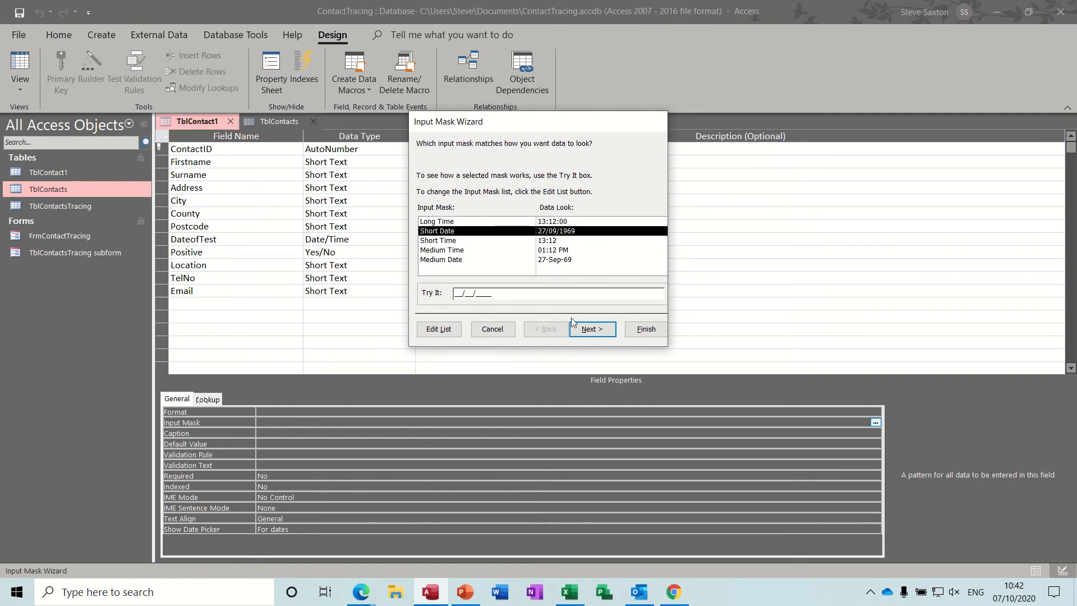
pyautogui.click(647, 330)
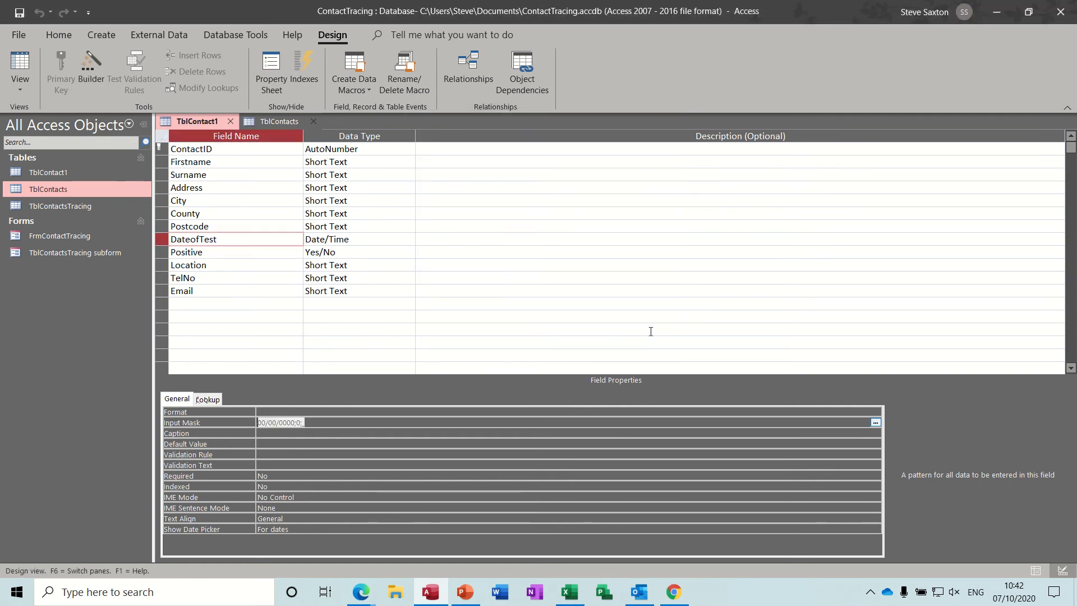
pyautogui.click(19, 12)
pyautogui.click(229, 121)
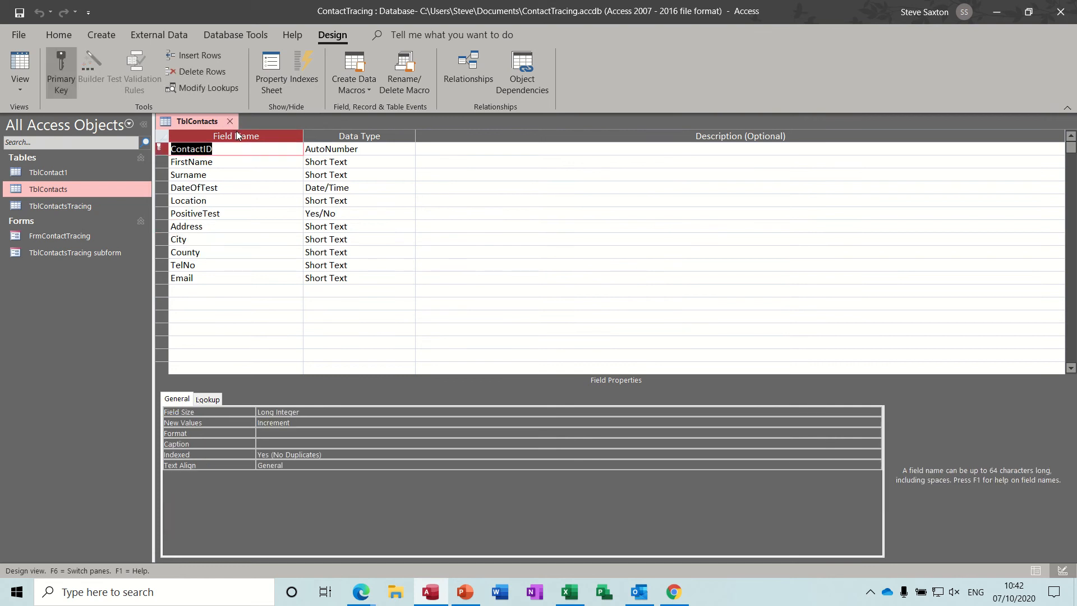
pyautogui.click(230, 122)
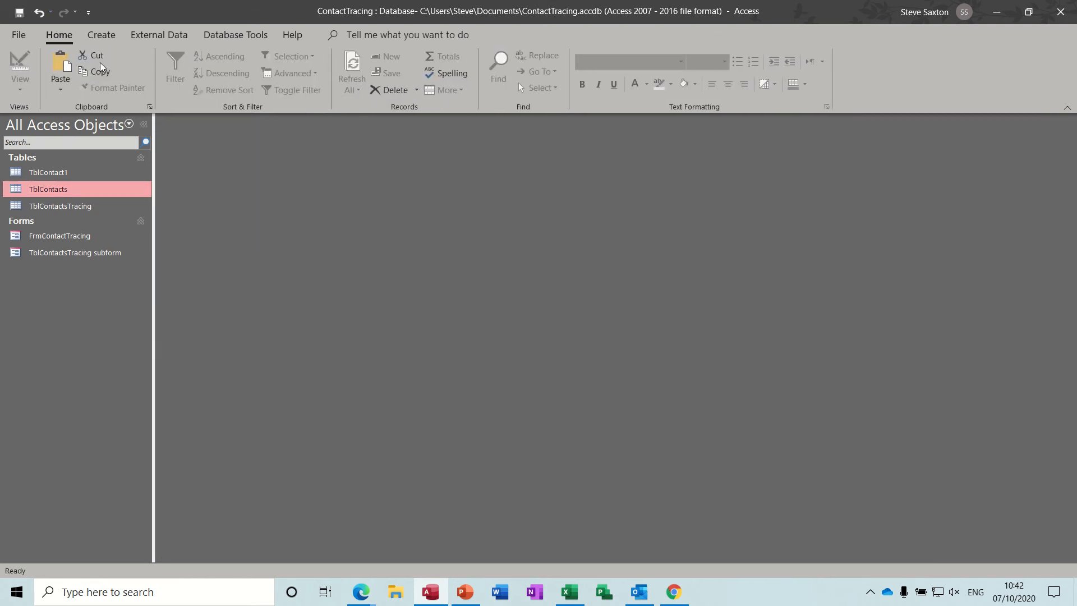
pyautogui.click(101, 35)
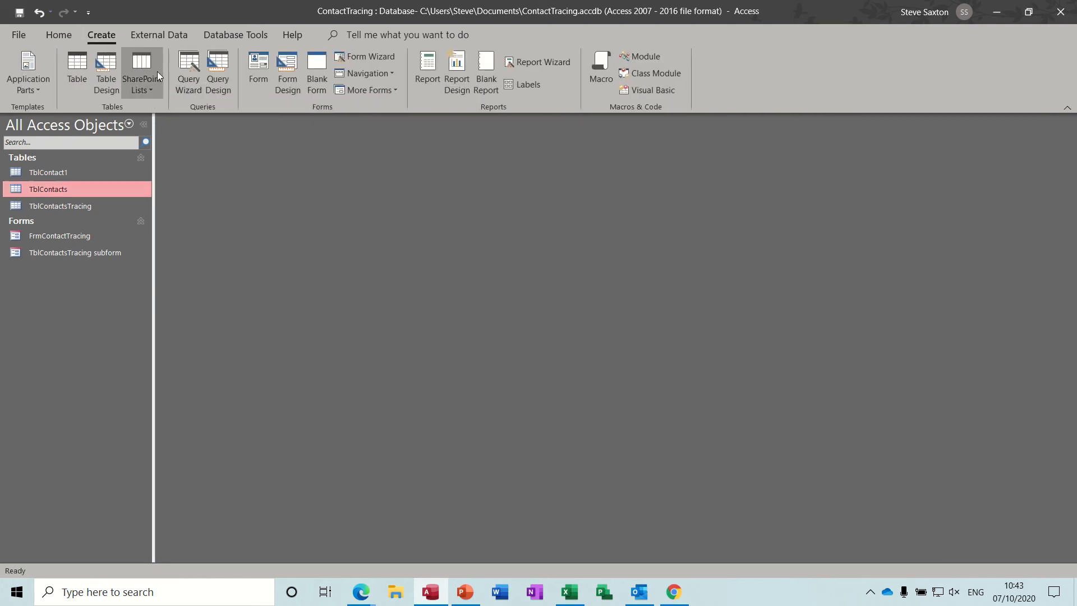
pyautogui.click(114, 66)
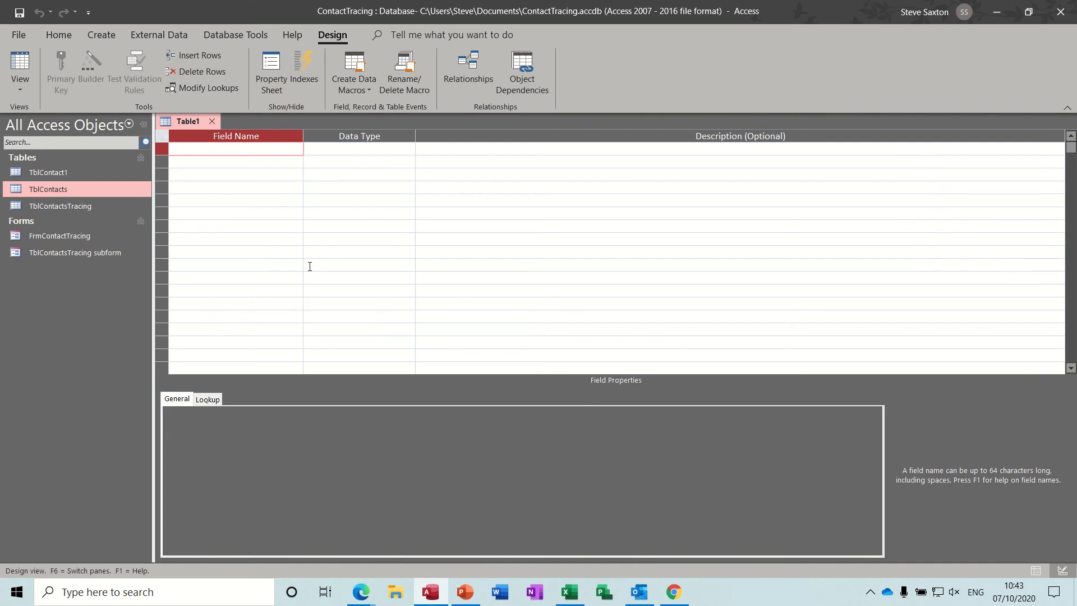
pyautogui.write('ContactTracingID')
pyautogui.press('Tab')
pyautogui.write('a')
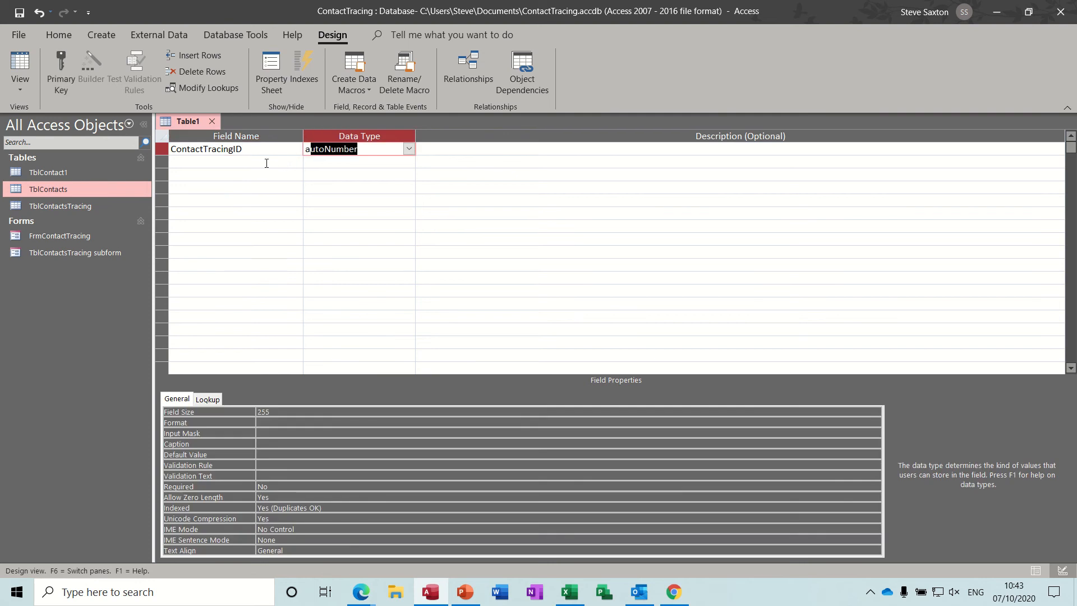
pyautogui.click(268, 163)
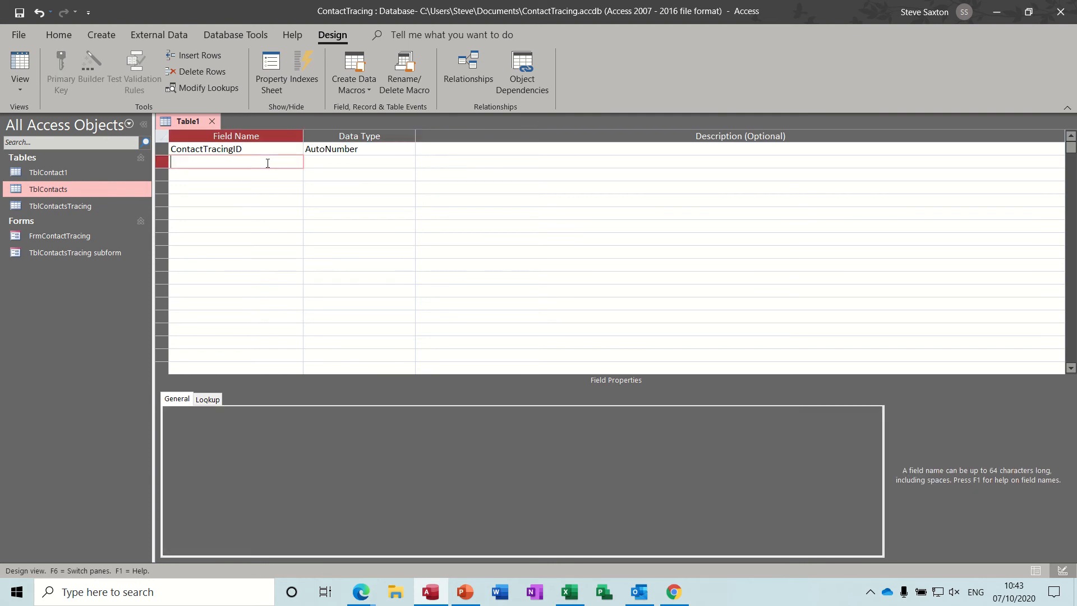
pyautogui.doubleClick(84, 206)
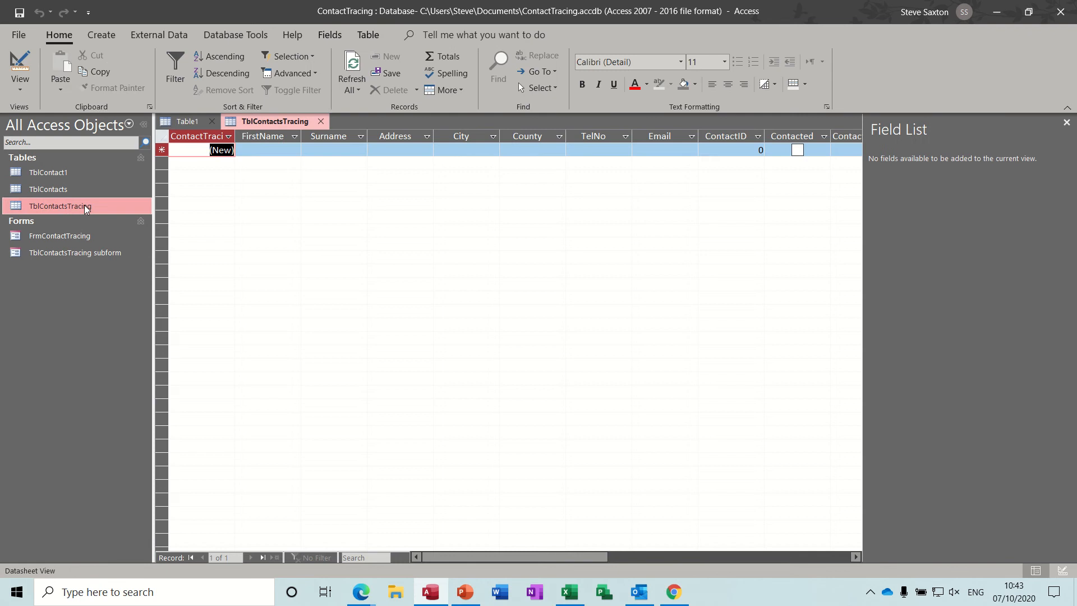
pyautogui.click(20, 65)
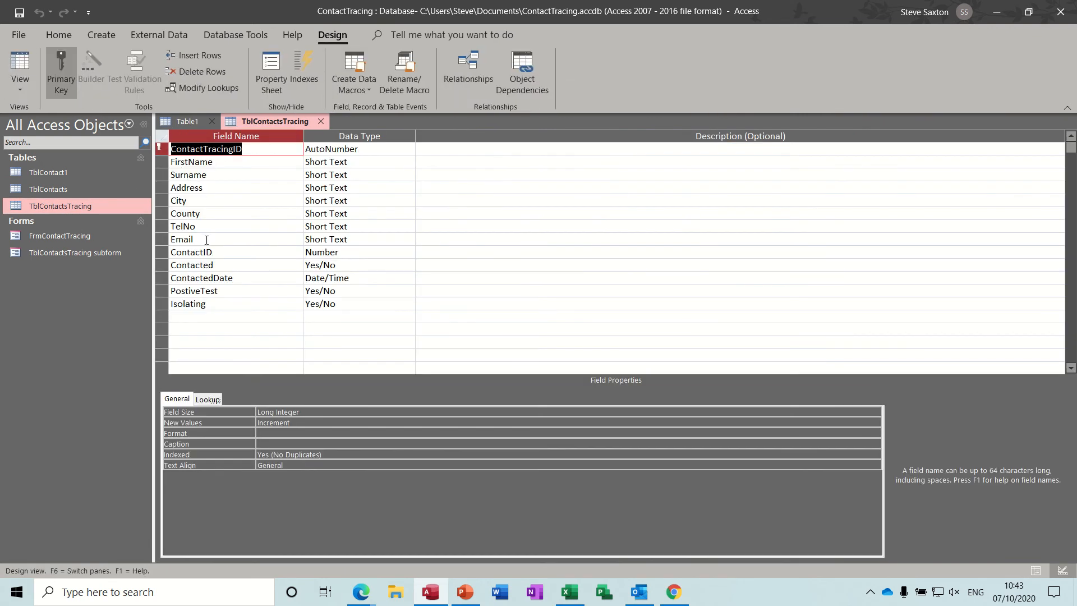
pyautogui.click(320, 122)
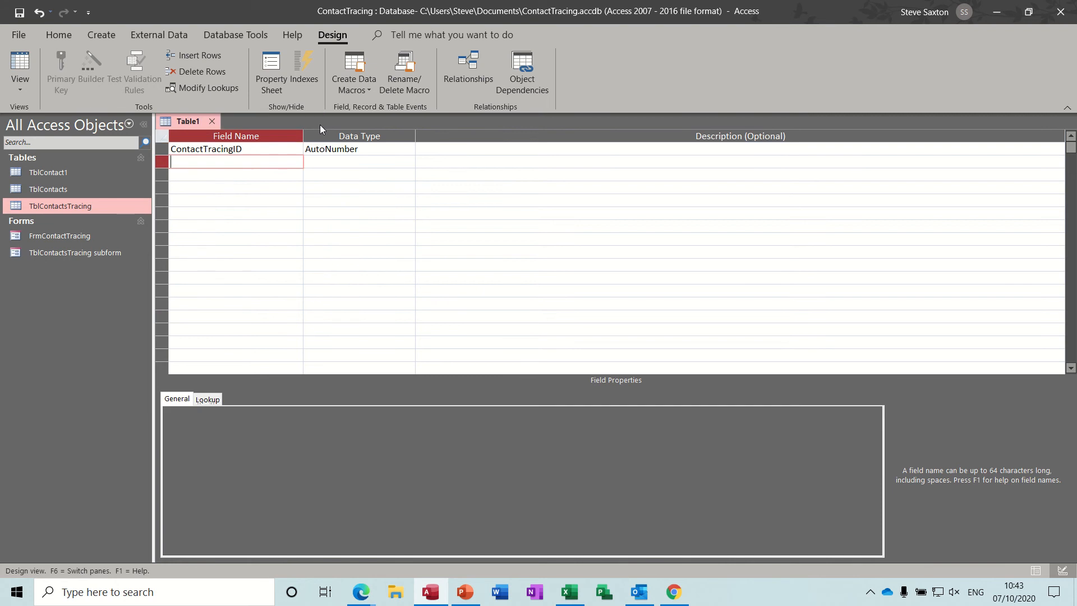
pyautogui.click(212, 121)
pyautogui.click(532, 336)
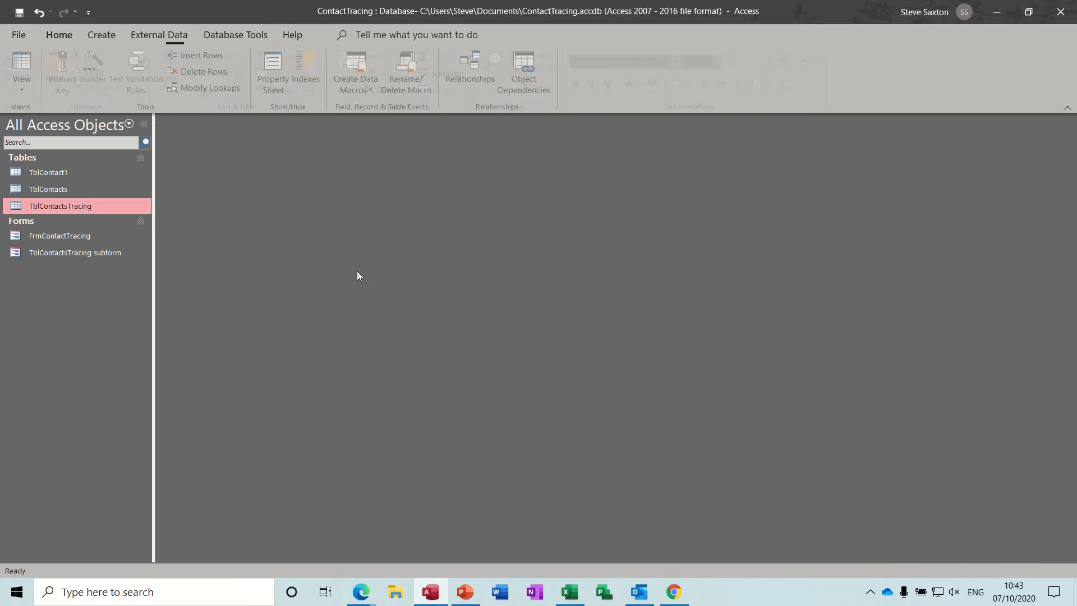
# Duplicate the TblContact1 table with its structure and data, naming the copy TblContactTracing1.
pyautogui.click(76, 175)
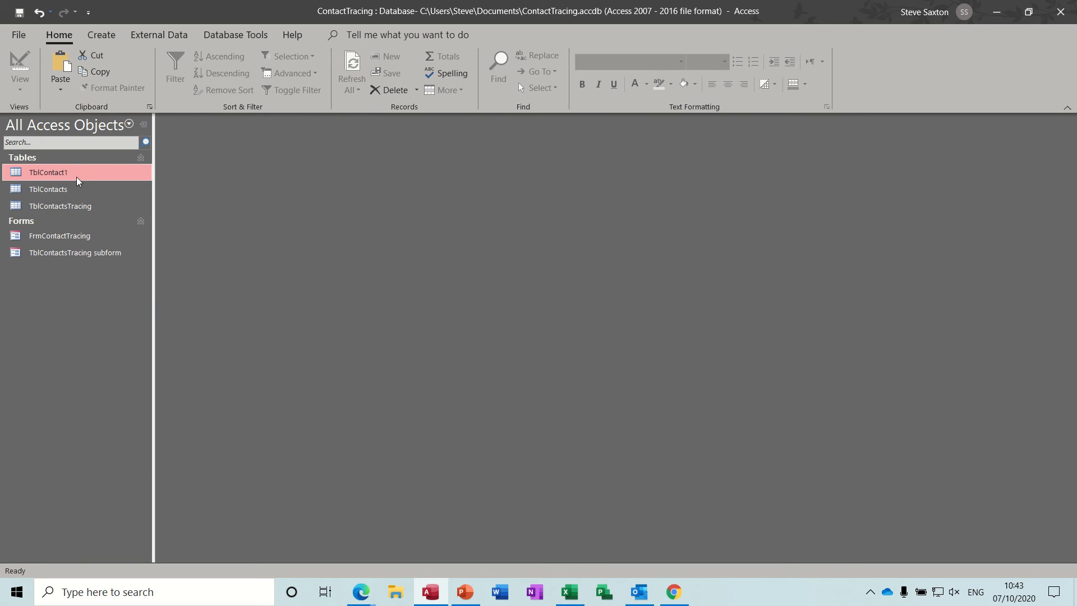
pyautogui.hotkey('ctrl', 'c')
pyautogui.hotkey('ctrl', 'v')
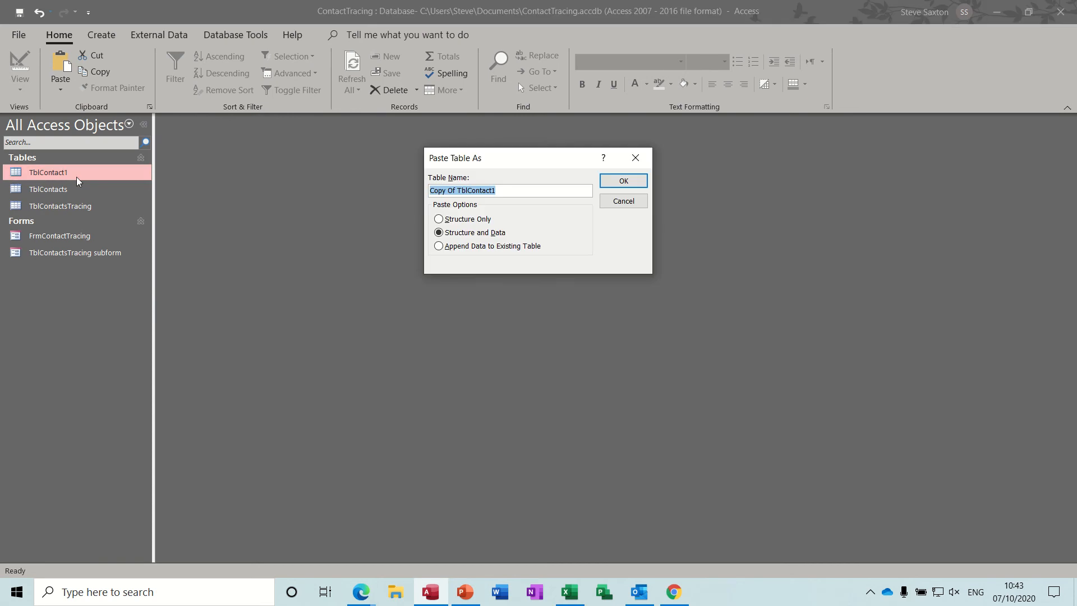
pyautogui.click(459, 194)
pyautogui.moveTo(459, 194); pyautogui.dragTo(429, 193)
pyautogui.press('Delete')
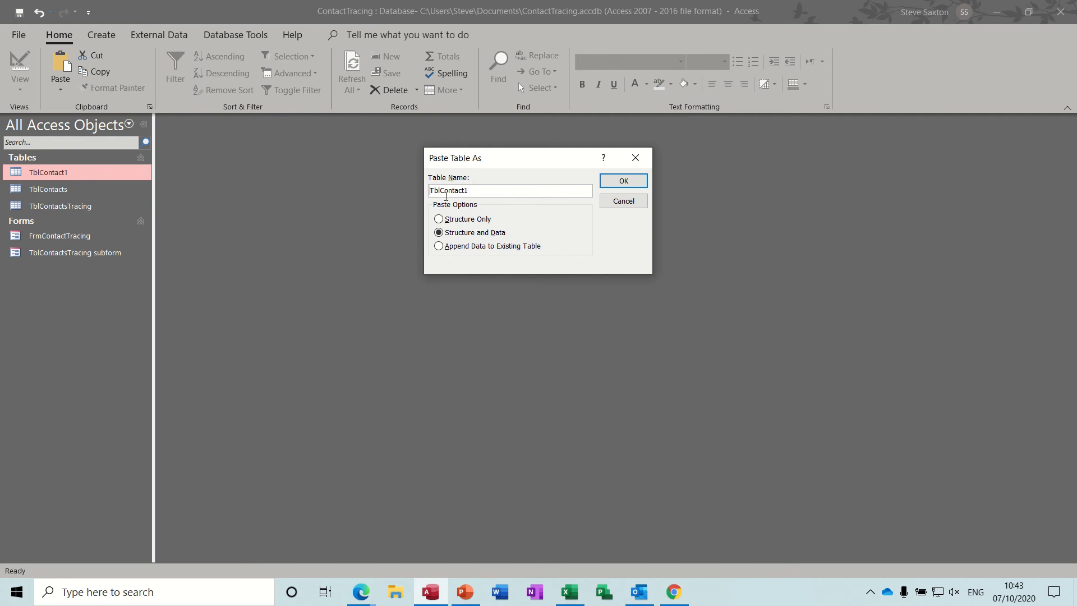
pyautogui.press('End')
pyautogui.press('BackSpace')
pyautogui.write('Tracing')
pyautogui.click(635, 185)
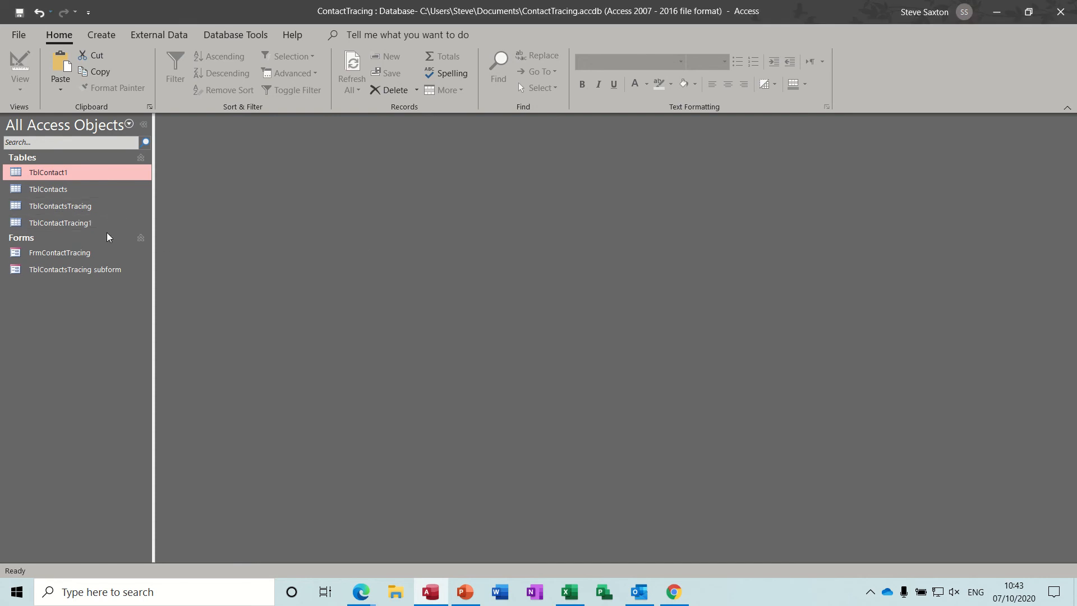
# Open TblContactsTracing and TblContactTracing1 in Design View and go to the empty row below Email in TblContactTracing1.
pyautogui.rightClick(96, 209)
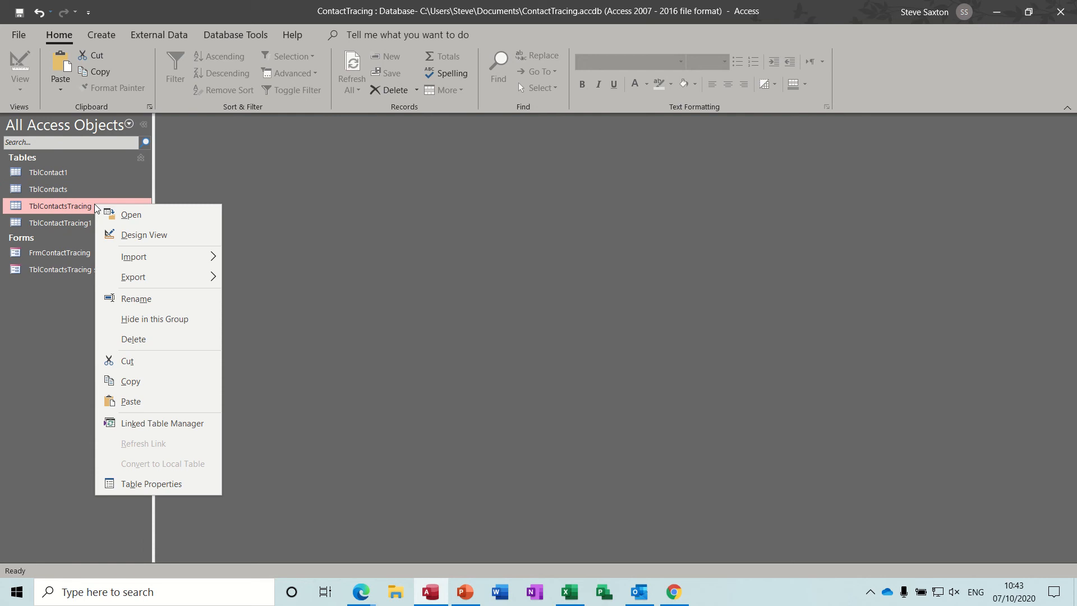
pyautogui.click(130, 234)
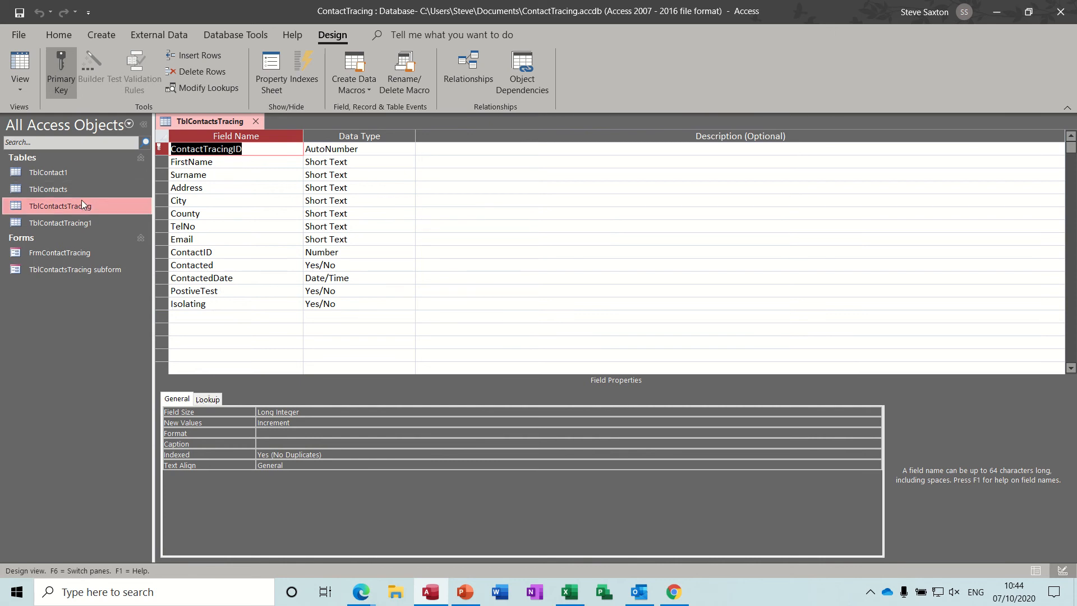
pyautogui.rightClick(75, 222)
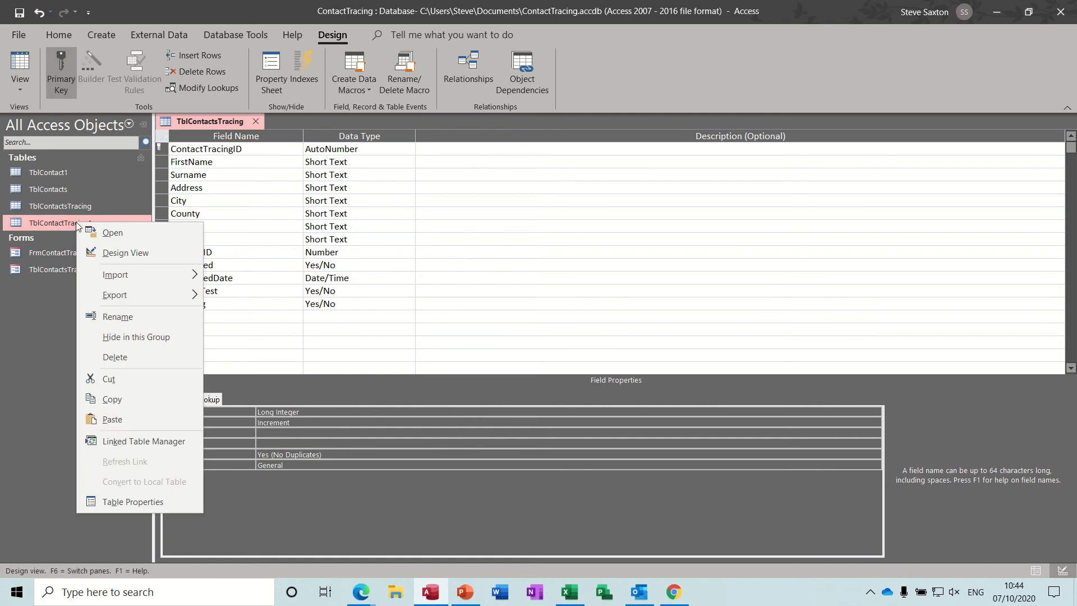
pyautogui.click(98, 250)
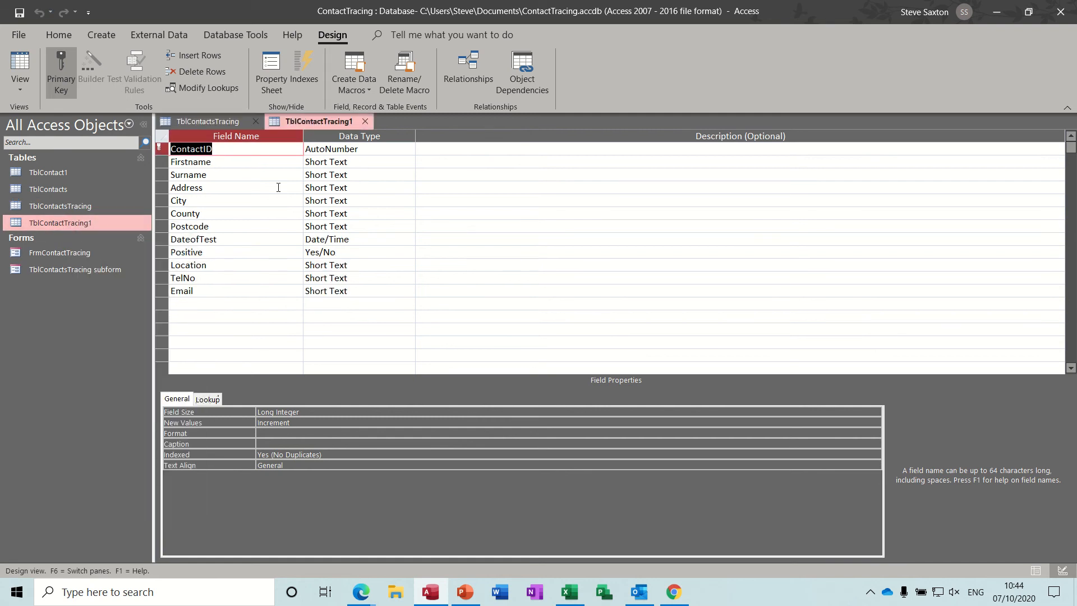
pyautogui.click(208, 302)
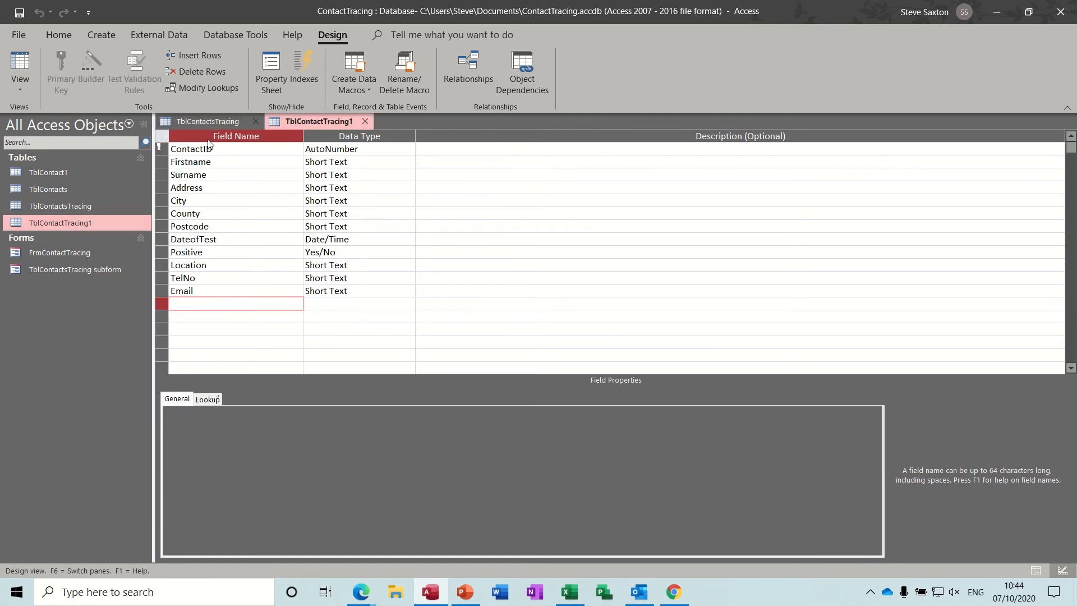
# Copy the ContactID through Isolating fields from TblContactsTracing and paste them below Email in TblContactTracing1.
pyautogui.click(205, 121)
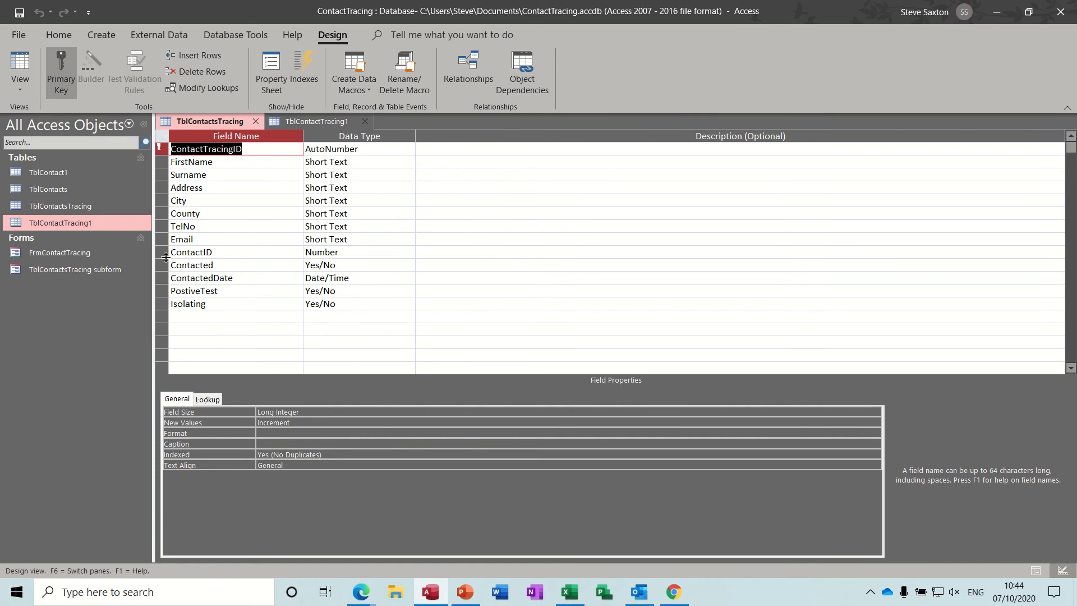
pyautogui.moveTo(162, 251); pyautogui.dragTo(161, 306)
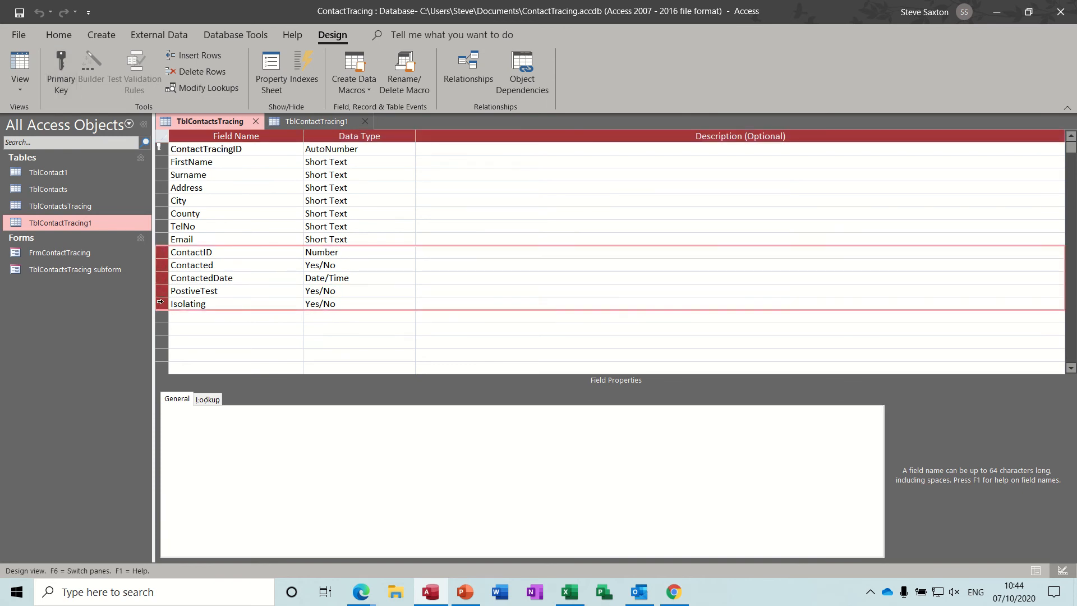
pyautogui.click(300, 122)
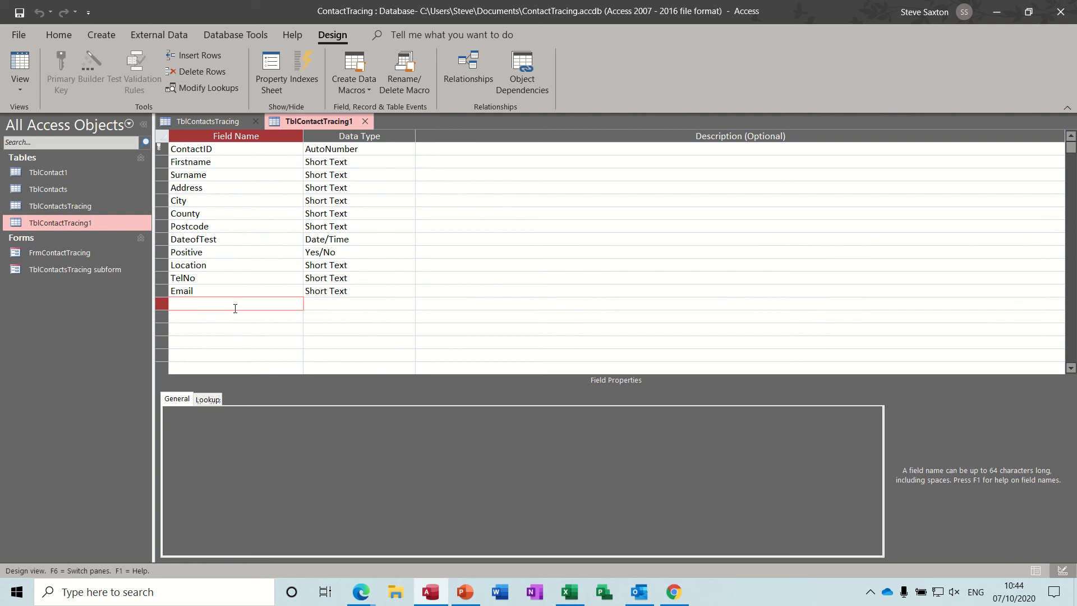
pyautogui.click(163, 304)
pyautogui.hotkey('ctrl', 'v')
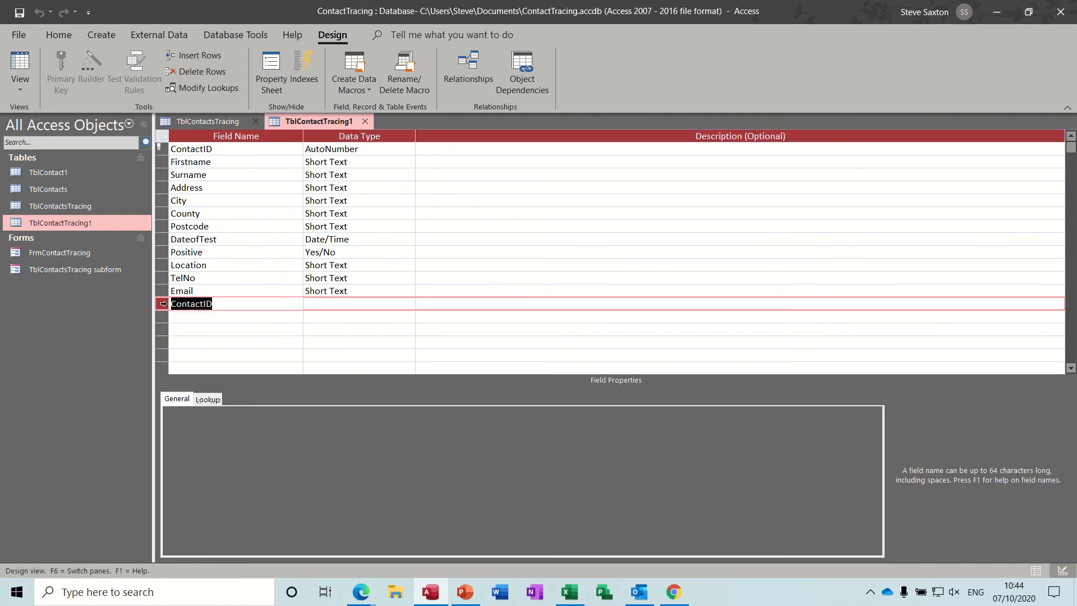
pyautogui.click(395, 304)
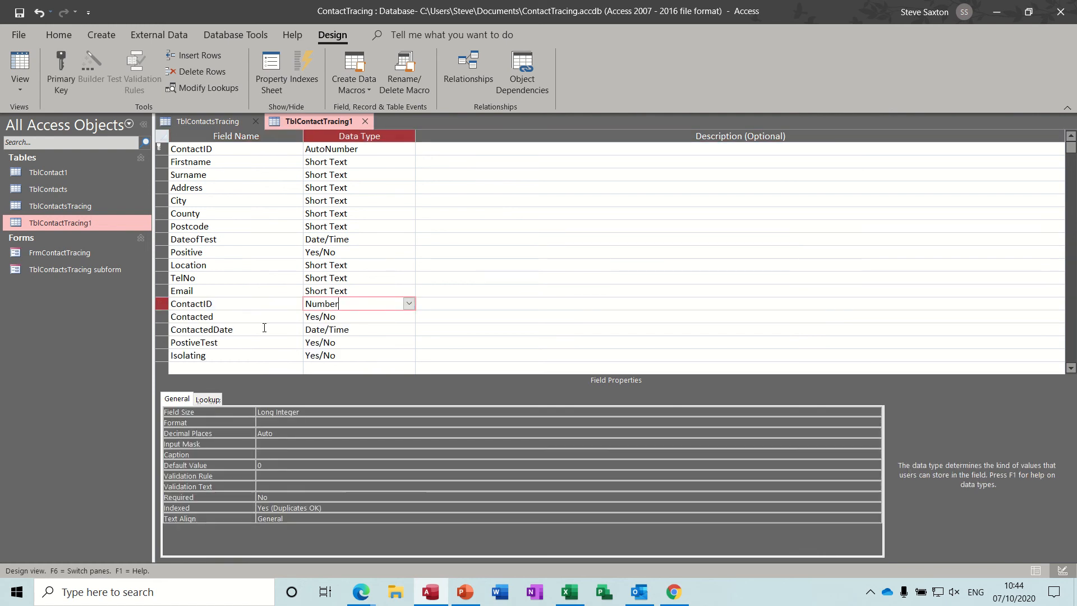
pyautogui.click(233, 304)
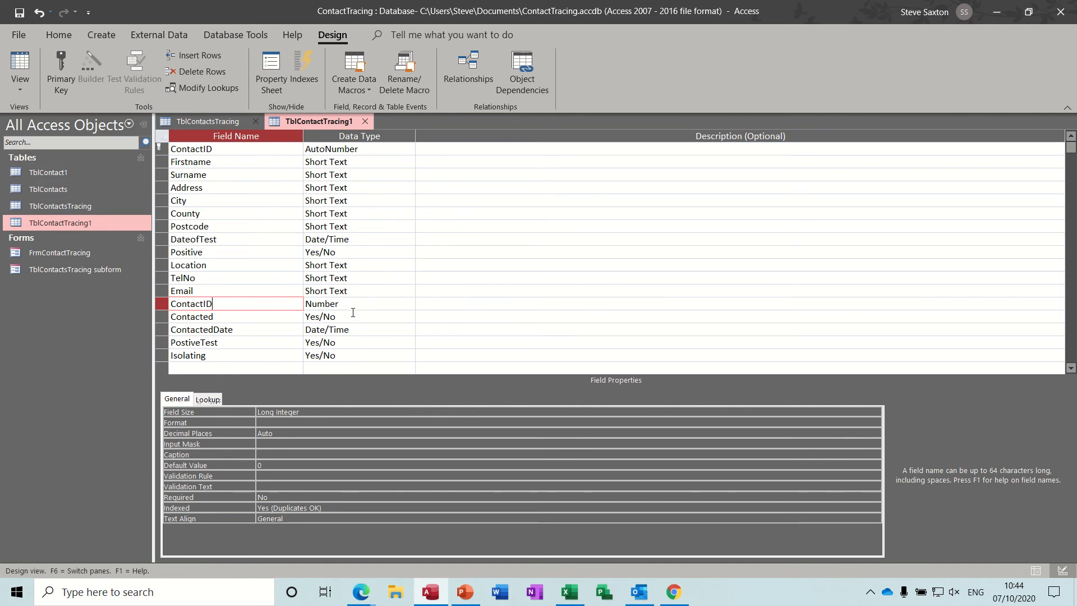
# Try to start the Input Mask Wizard for the ContactedDate field, agreeing to save the table first.
pyautogui.click(254, 332)
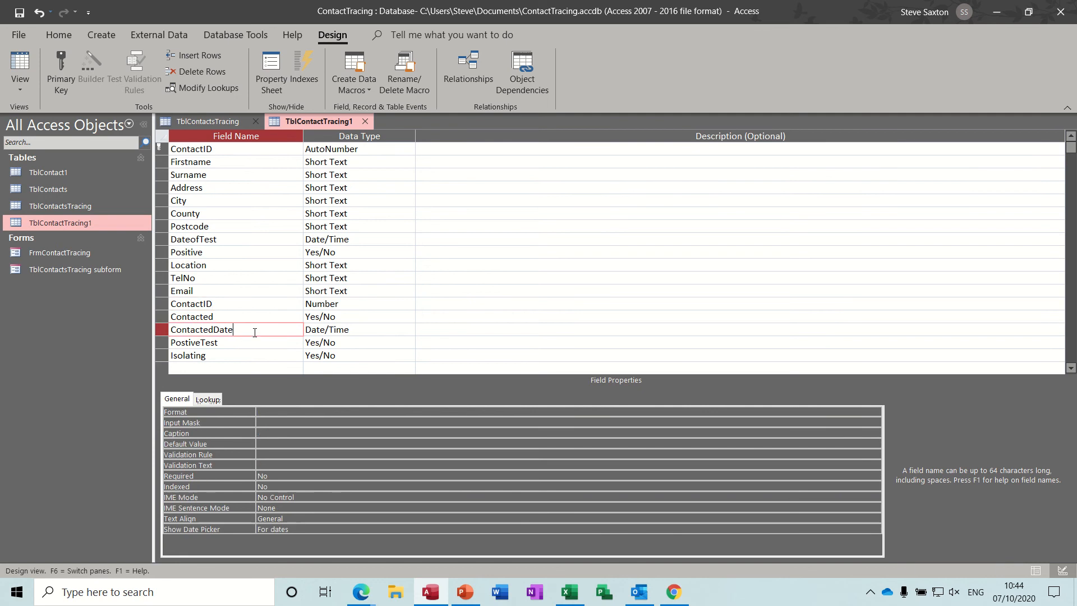
pyautogui.click(275, 421)
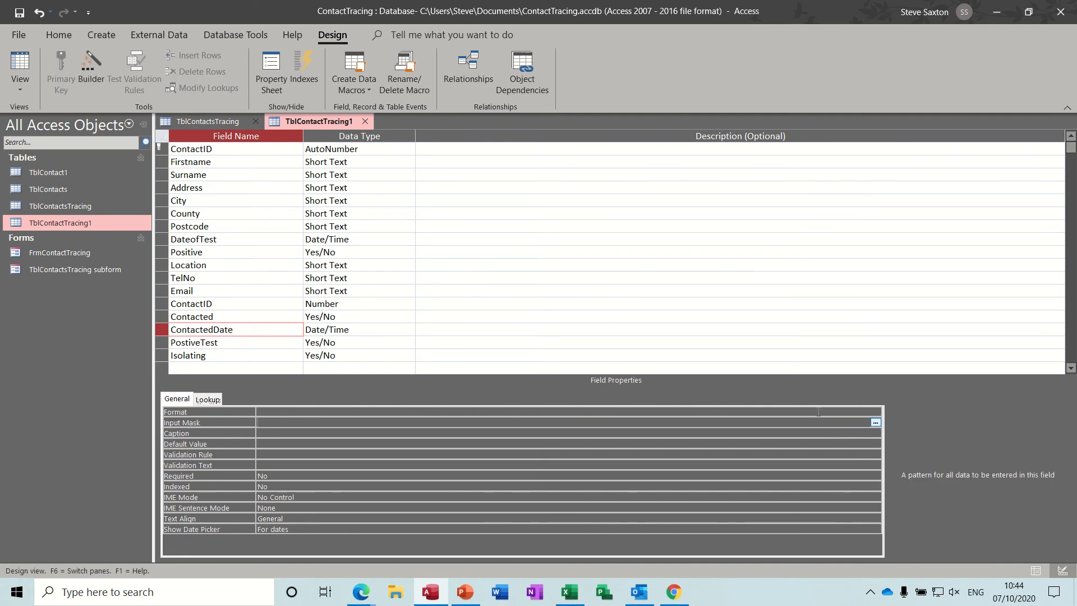
pyautogui.click(875, 422)
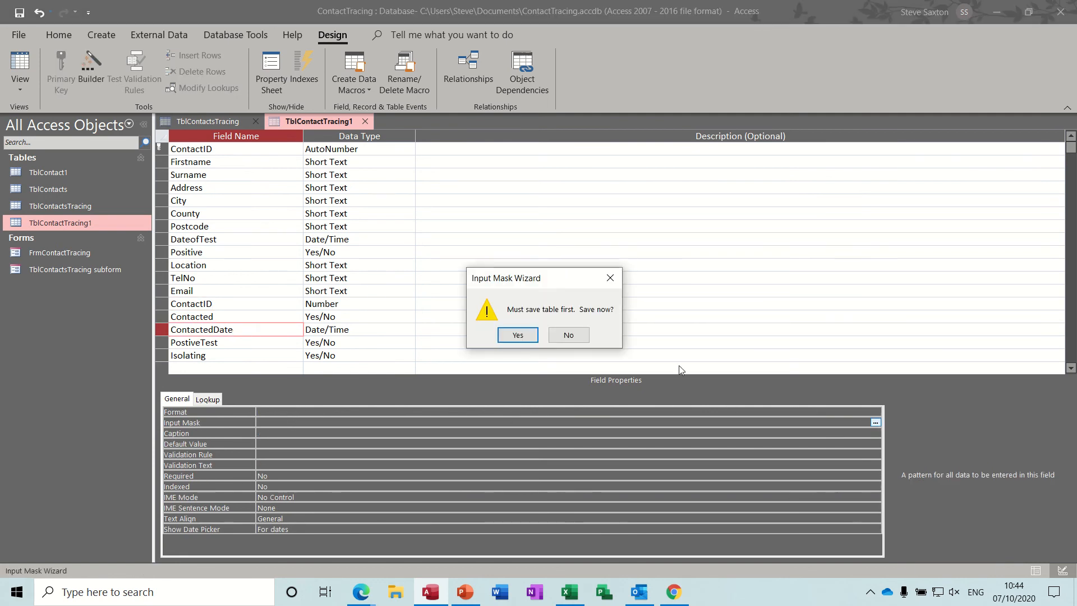
pyautogui.click(528, 341)
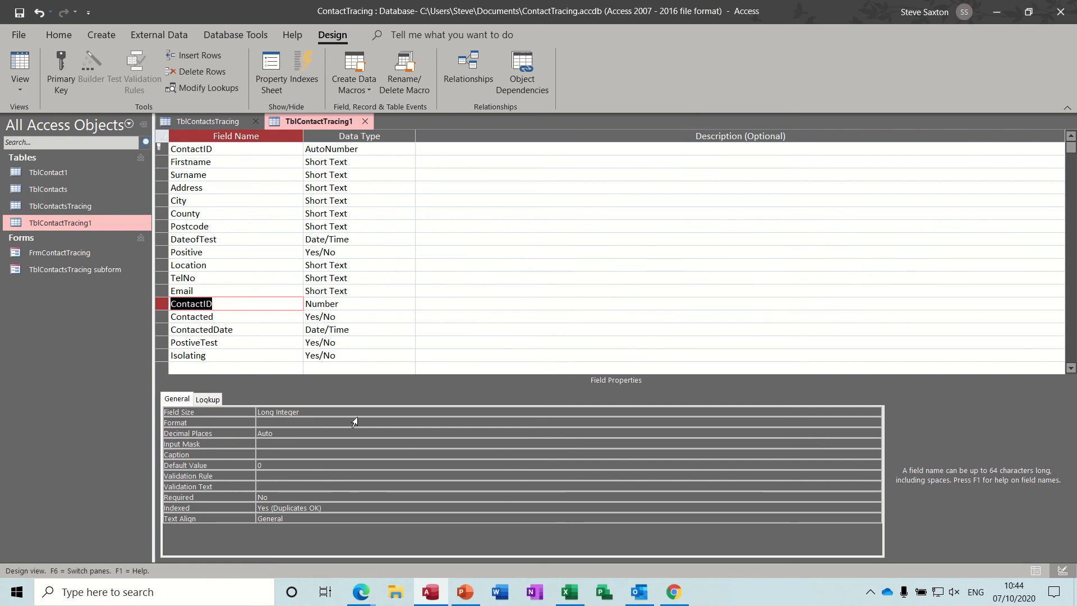
pyautogui.click(244, 329)
pyautogui.click(444, 422)
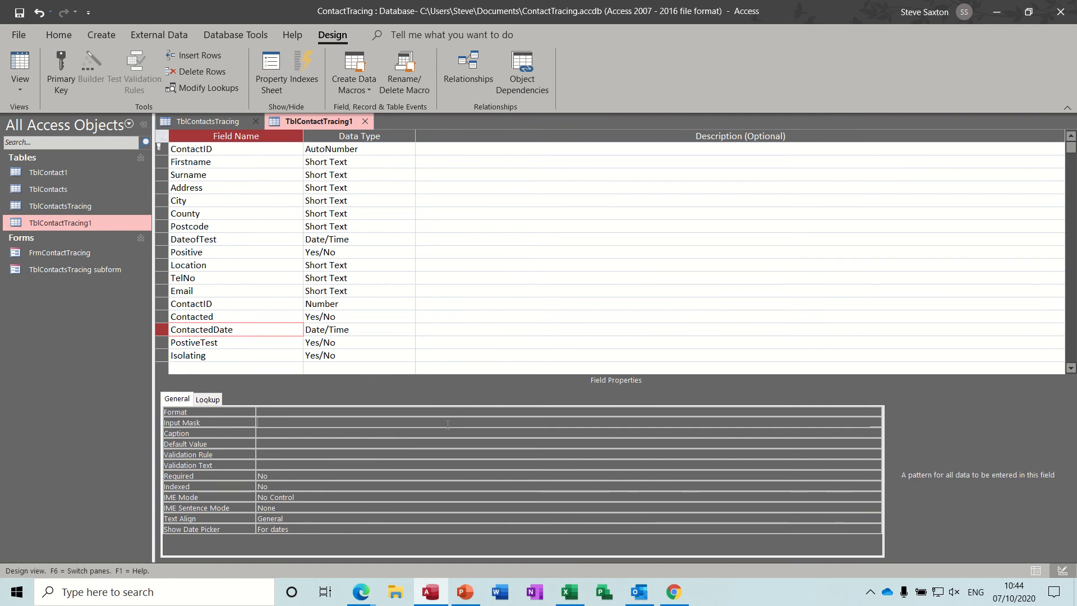
pyautogui.click(875, 423)
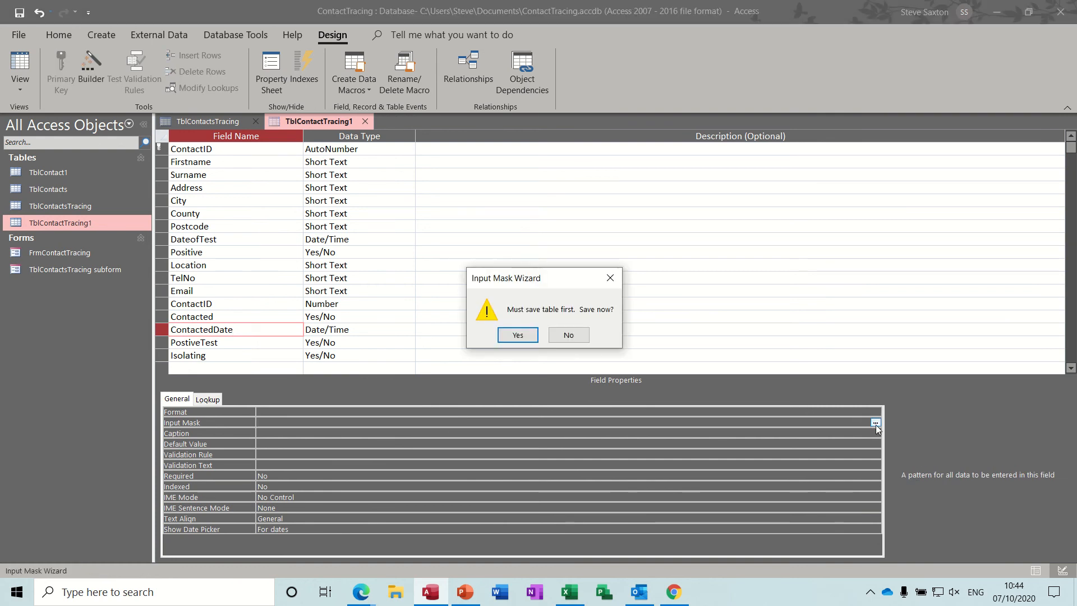
pyautogui.click(524, 335)
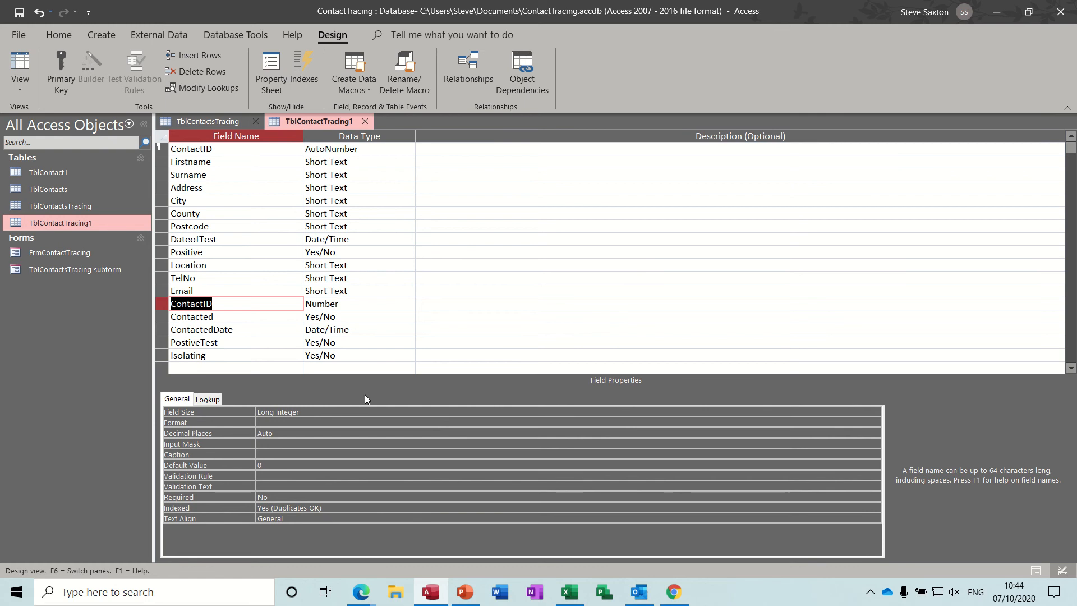
# Try to save the TblContactTracing1 design with its newly pasted fields.
pyautogui.click(285, 321)
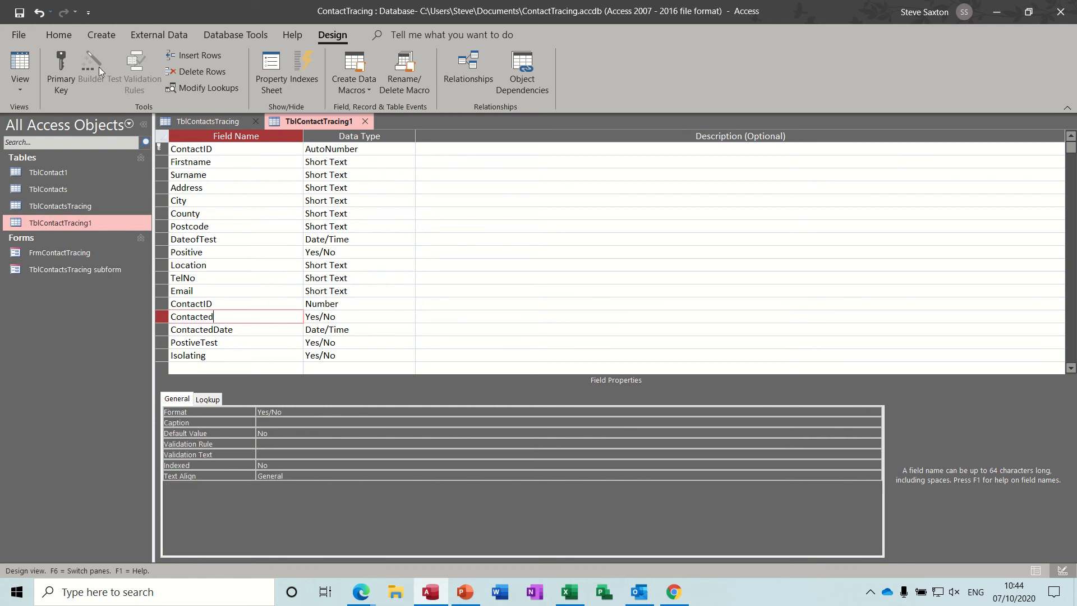
pyautogui.click(20, 13)
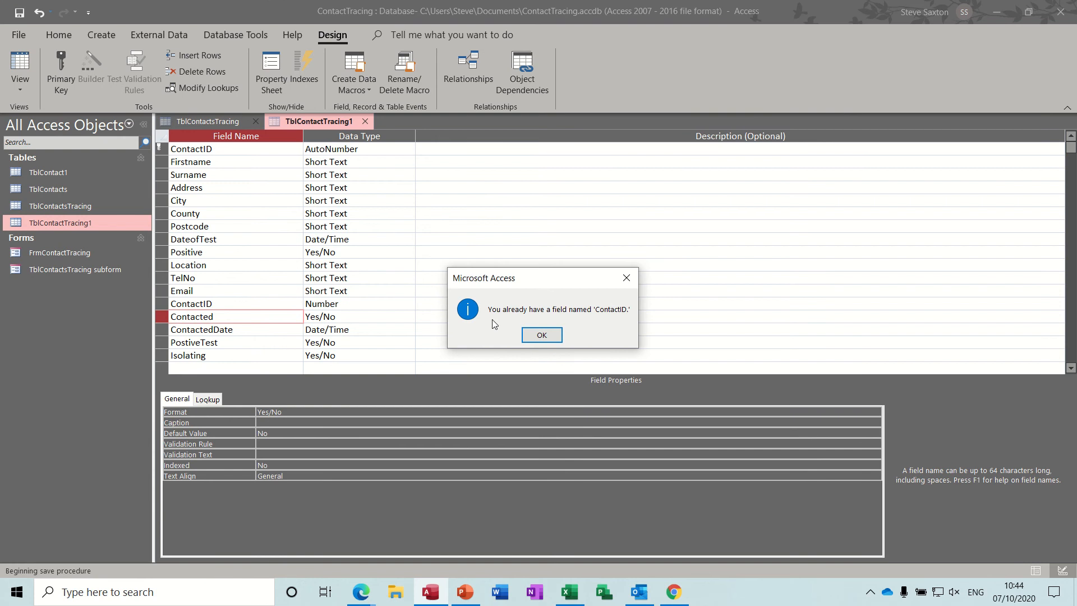
pyautogui.click(541, 336)
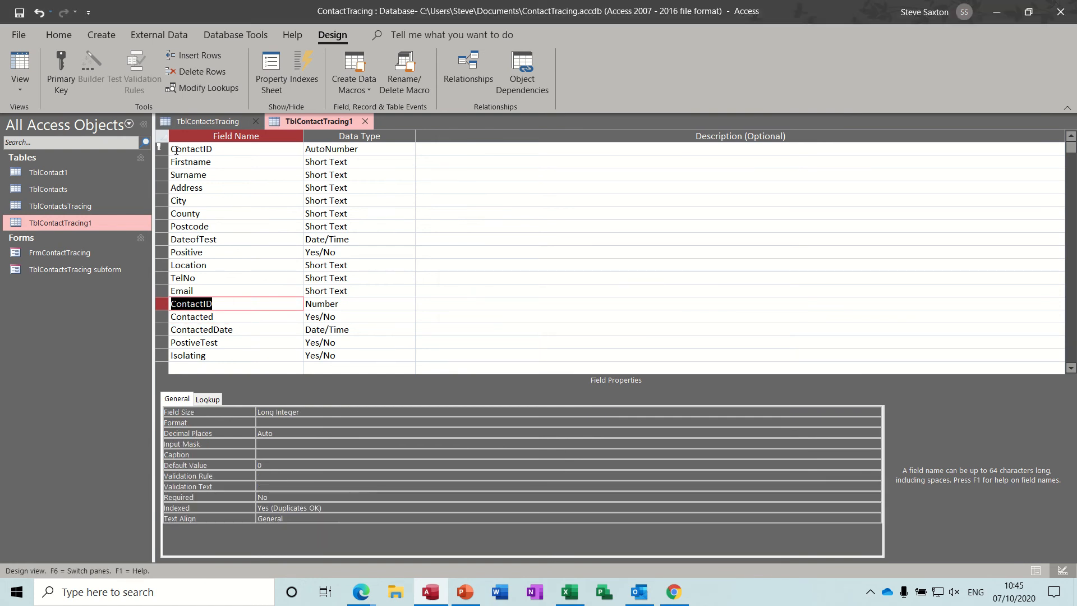
# Rename the primary key field of TblContactTracing1 to ContactTracingID and save the table.
pyautogui.click(207, 149)
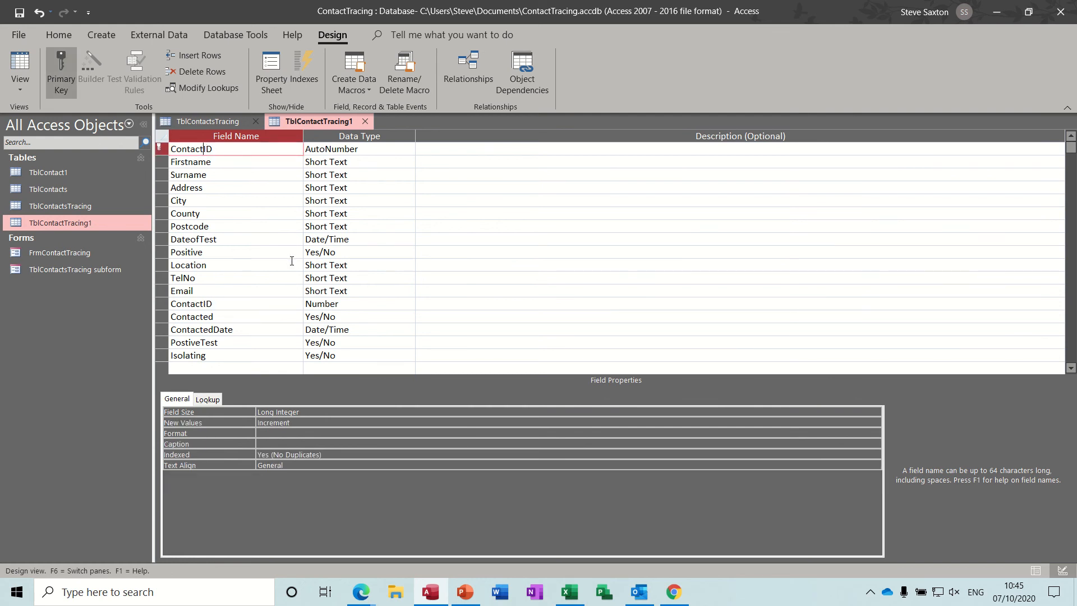
pyautogui.write('Tracing')
pyautogui.click(264, 301)
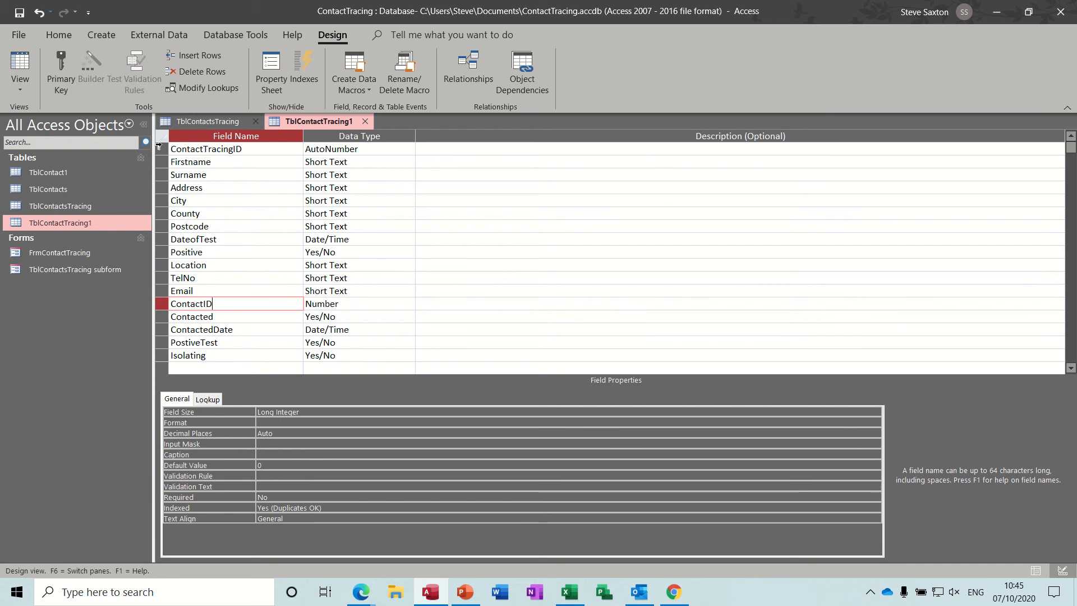
pyautogui.click(20, 12)
# Apply the Short Date input mask to the ContactedDate field using the Input Mask Wizard.
pyautogui.click(265, 329)
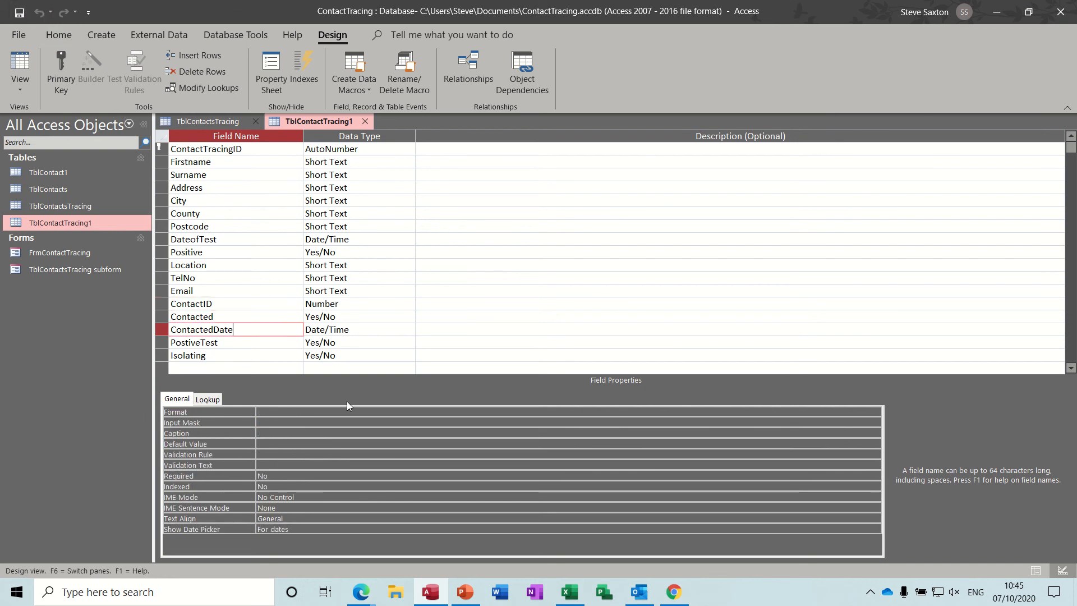
pyautogui.click(316, 422)
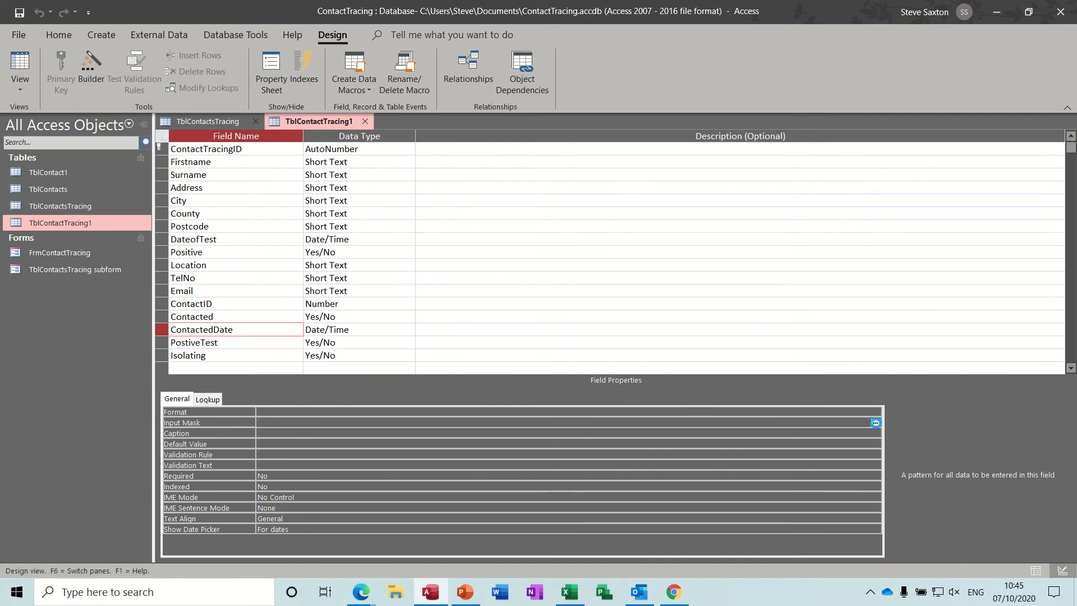
pyautogui.click(875, 422)
pyautogui.click(451, 231)
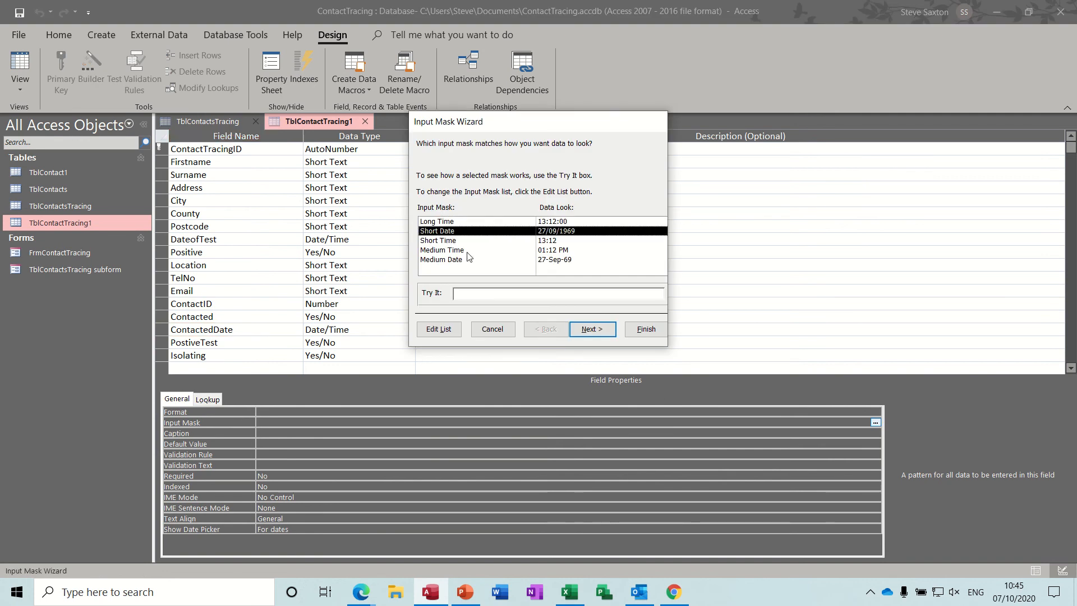
pyautogui.click(496, 294)
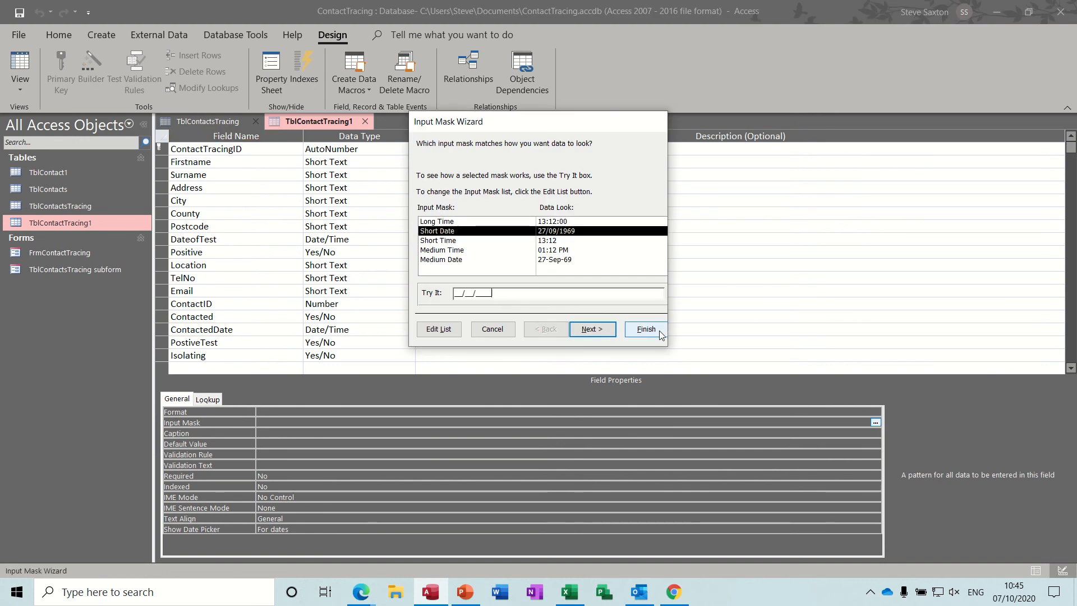
pyautogui.click(660, 334)
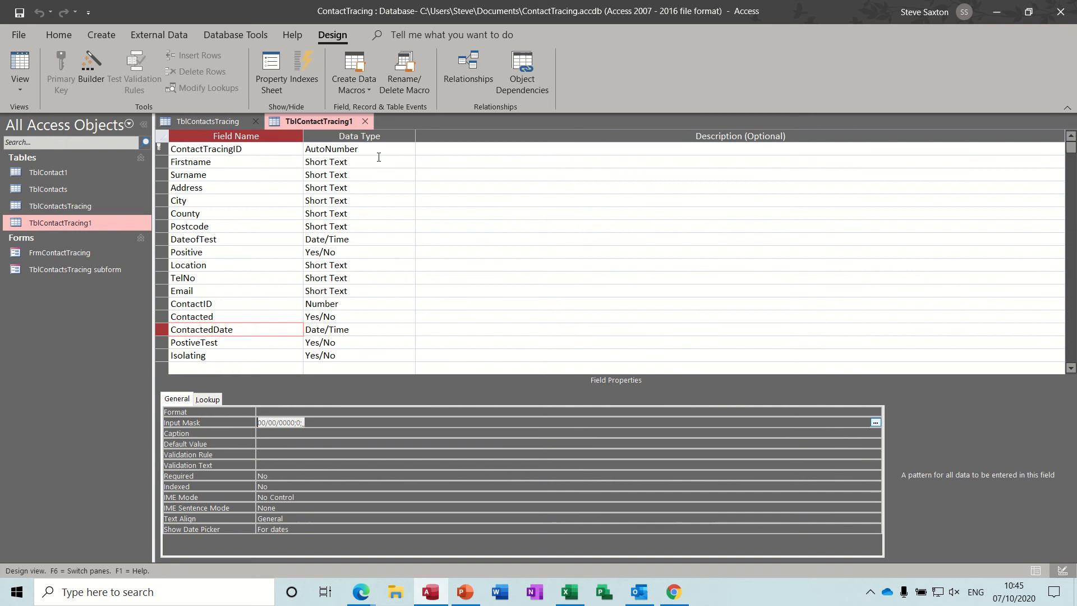
# Close TblContactTracing1 with its design changes saved, and close TblContactsTracing.
pyautogui.click(365, 121)
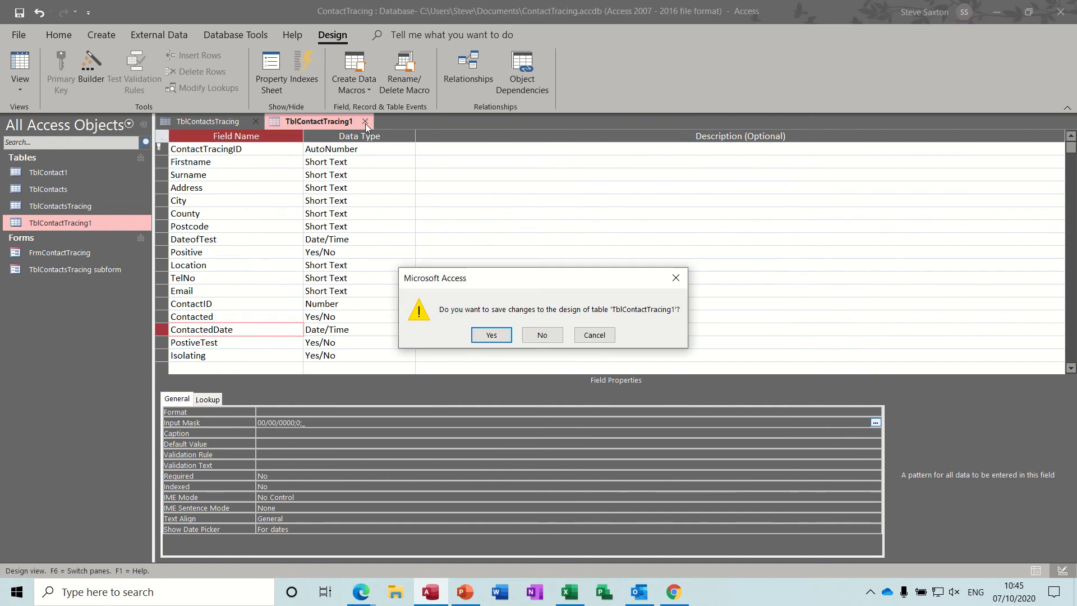
pyautogui.click(490, 335)
pyautogui.click(256, 121)
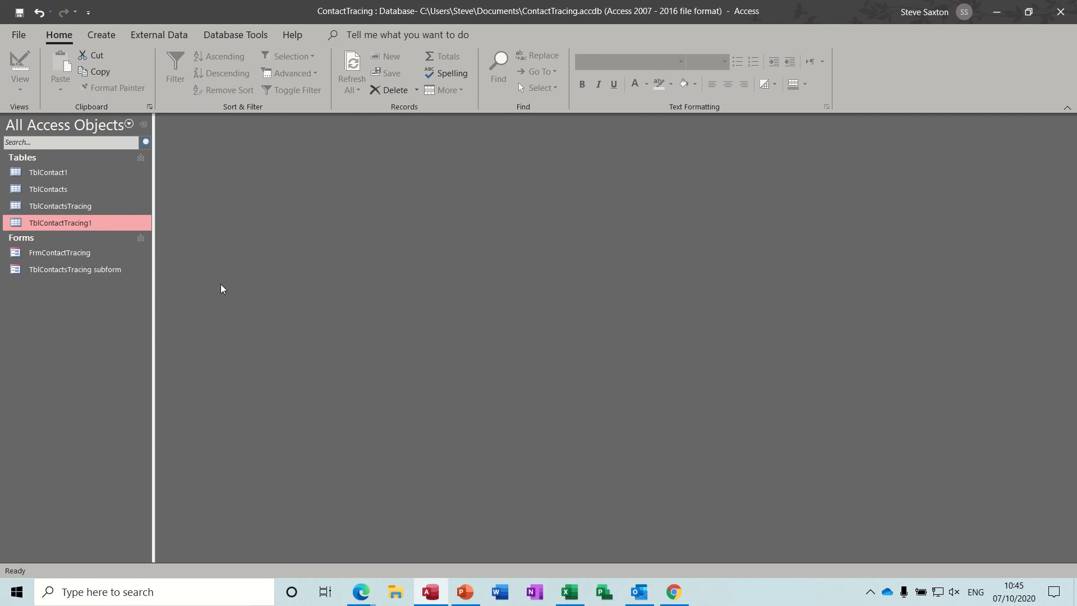
# Open the Relationships window and shift TblContacts and TblContactsTracing toward the upper-left corner of the diagram.
pyautogui.click(226, 36)
pyautogui.click(173, 62)
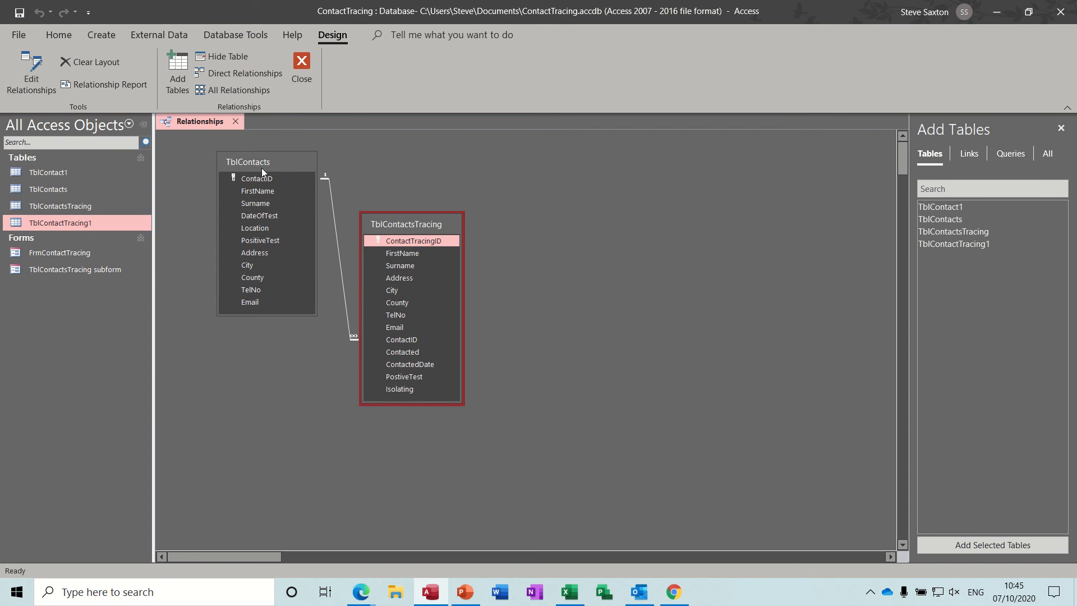
pyautogui.moveTo(261, 167); pyautogui.dragTo(224, 156)
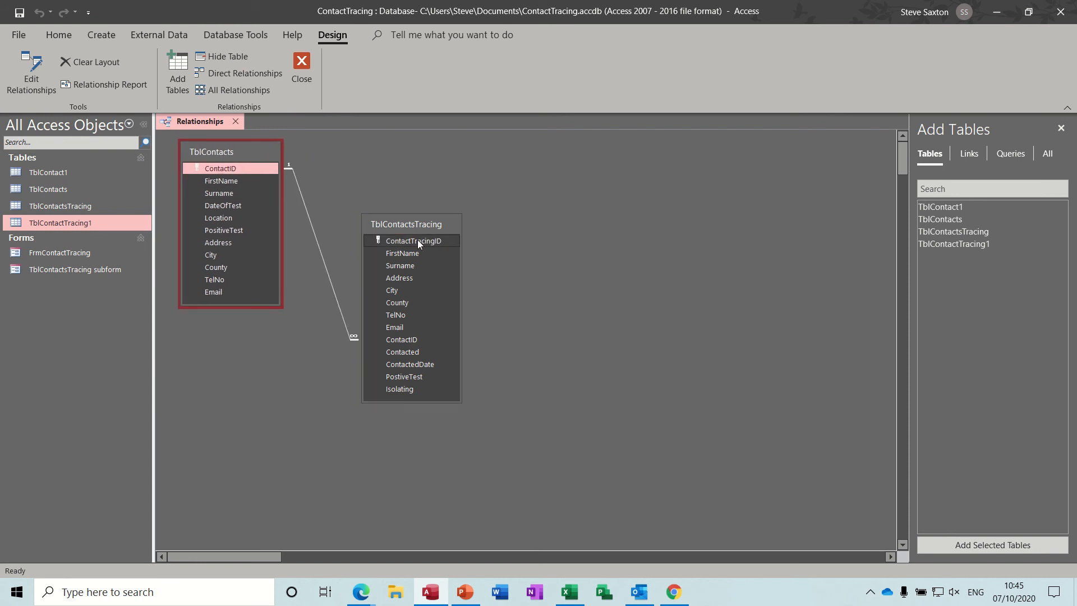
pyautogui.moveTo(418, 224); pyautogui.dragTo(388, 182)
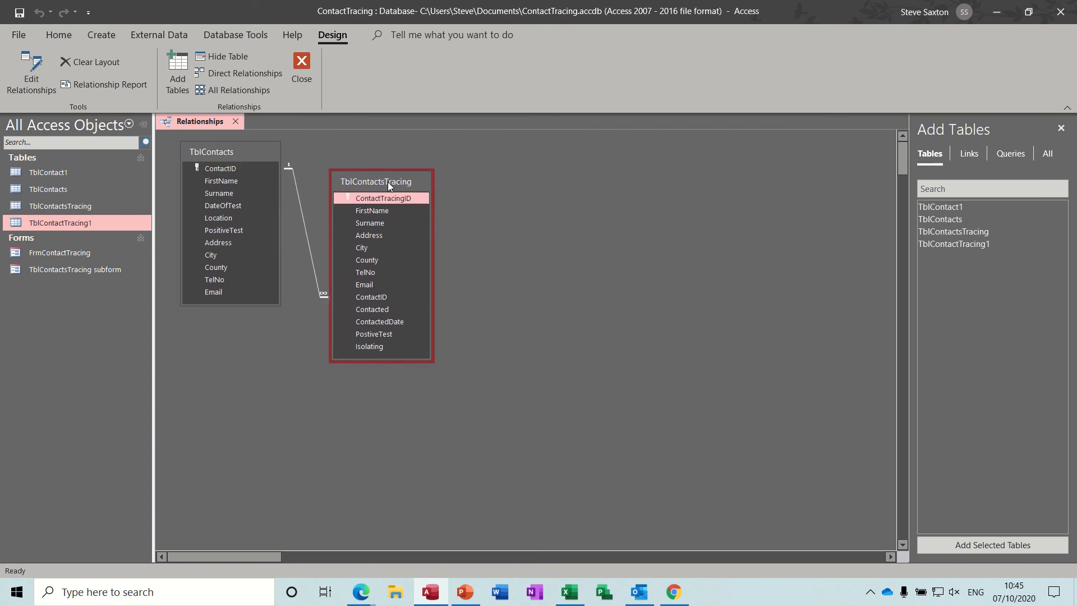
# Add TblContact1 and TblContactTracing1 to the relationships diagram, to the right of the existing tables.
pyautogui.click(62, 174)
pyautogui.moveTo(61, 170); pyautogui.dragTo(560, 184)
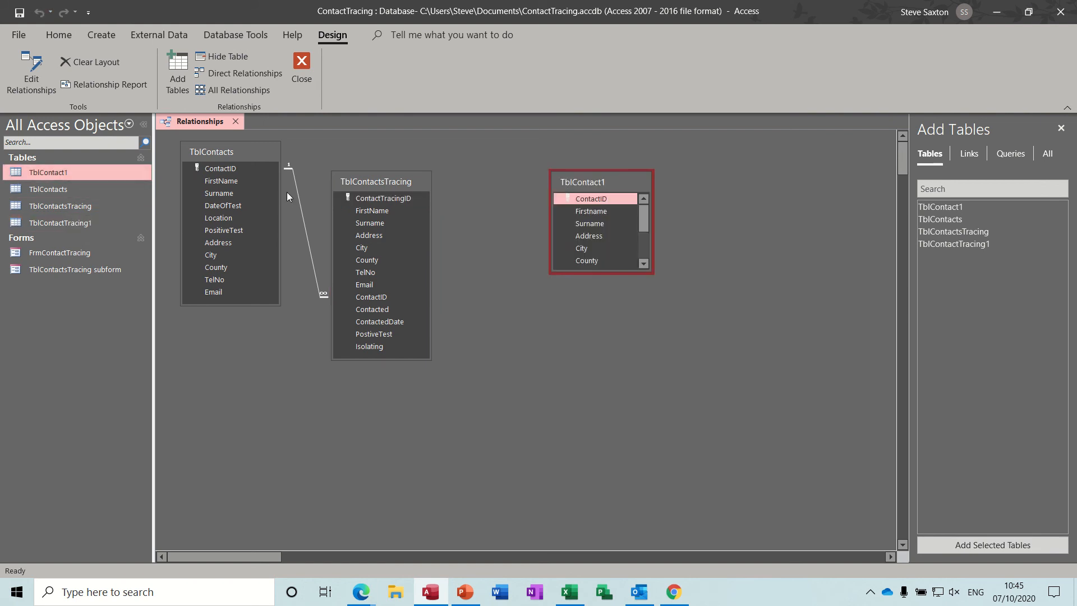
pyautogui.moveTo(78, 223); pyautogui.dragTo(769, 306)
# Lengthen TblContact1 to show all its fields, then move TblContactTracing1 closer to it and lengthen it down to ContactedDate.
pyautogui.moveTo(633, 273); pyautogui.dragTo(647, 362)
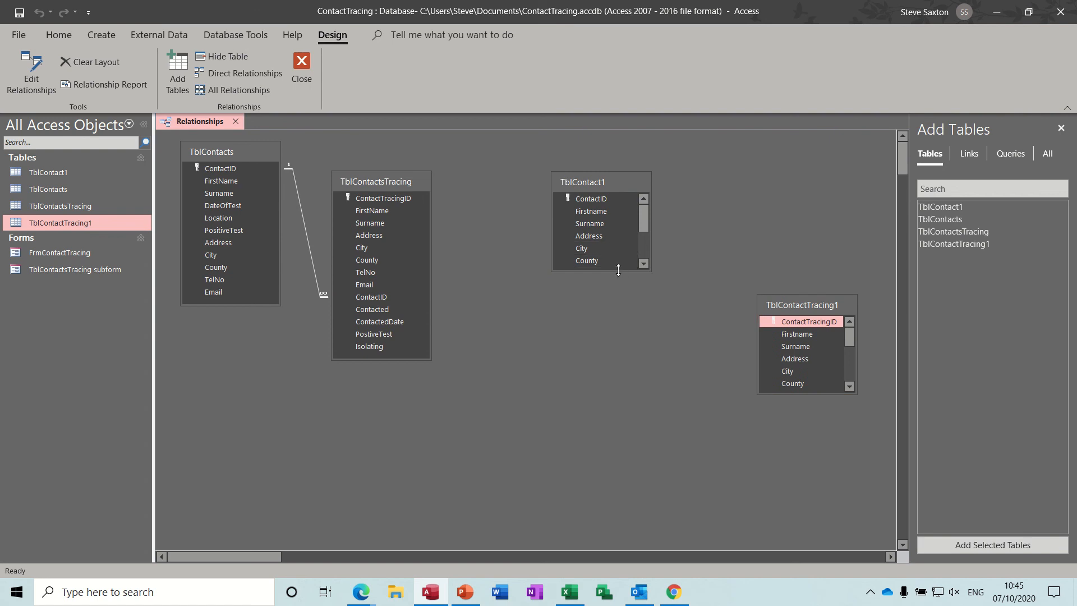
pyautogui.moveTo(621, 271); pyautogui.dragTo(631, 384)
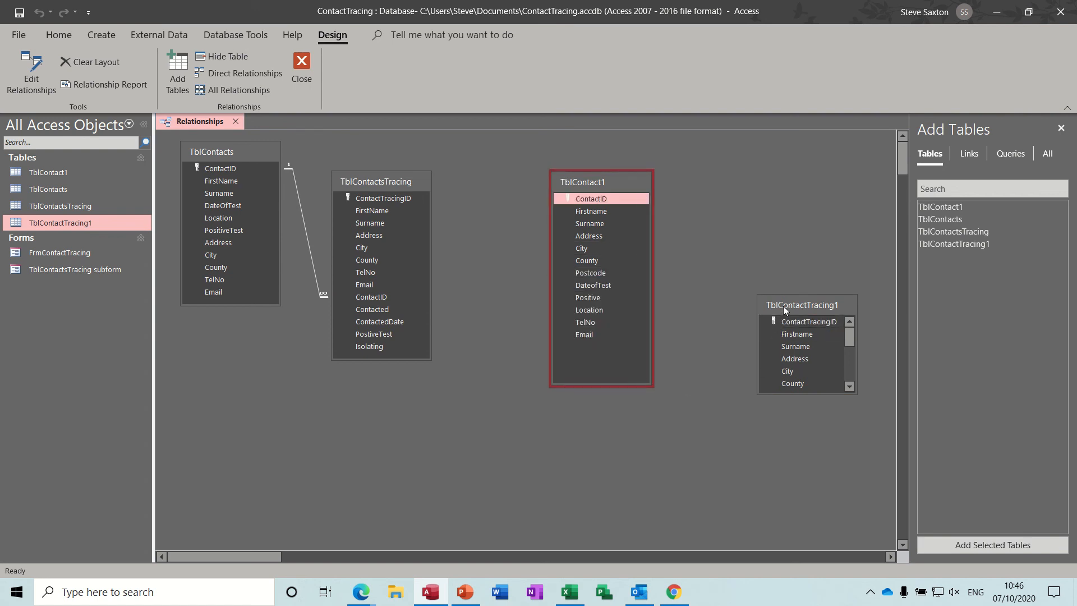
pyautogui.moveTo(783, 305); pyautogui.dragTo(732, 240)
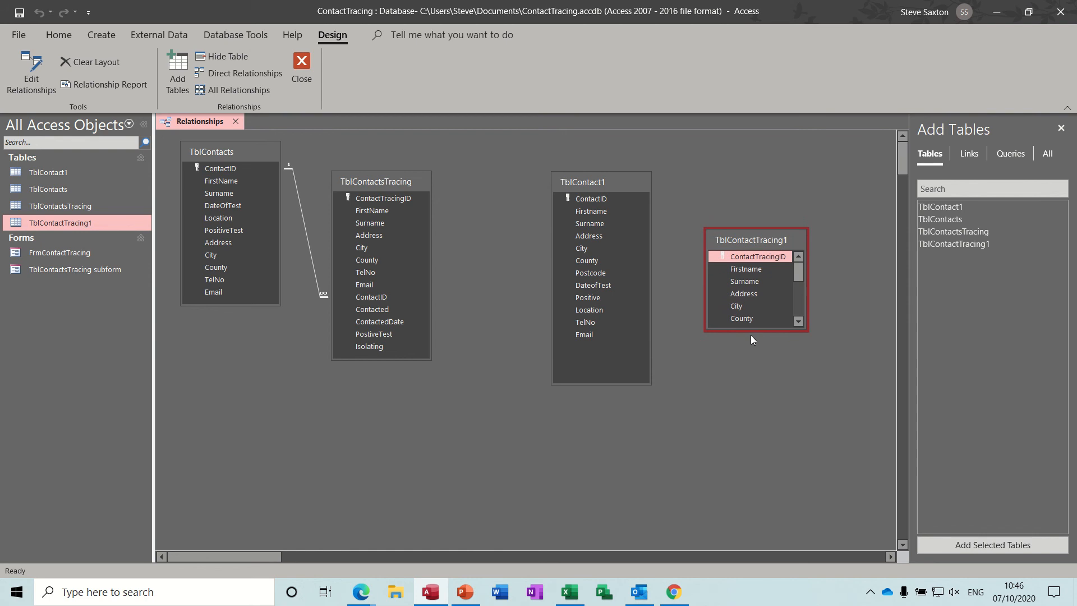
pyautogui.moveTo(751, 330); pyautogui.dragTo(751, 438)
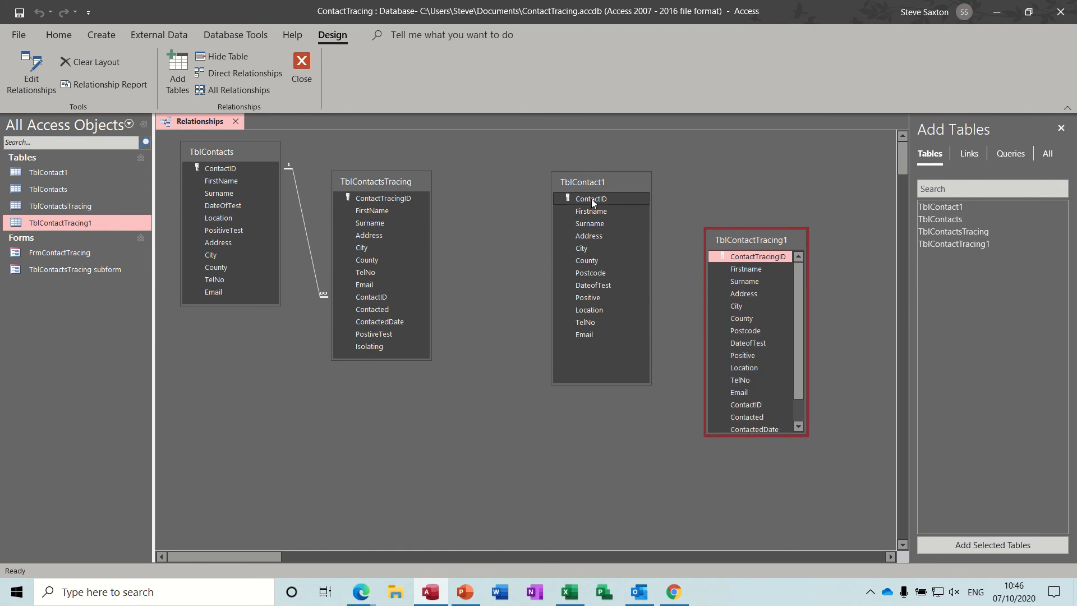
# Create a one-to-many relationship from ContactID in TblContact1 to ContactID in TblContactTracing1, enforcing referential integrity.
pyautogui.moveTo(591, 198); pyautogui.dragTo(746, 405)
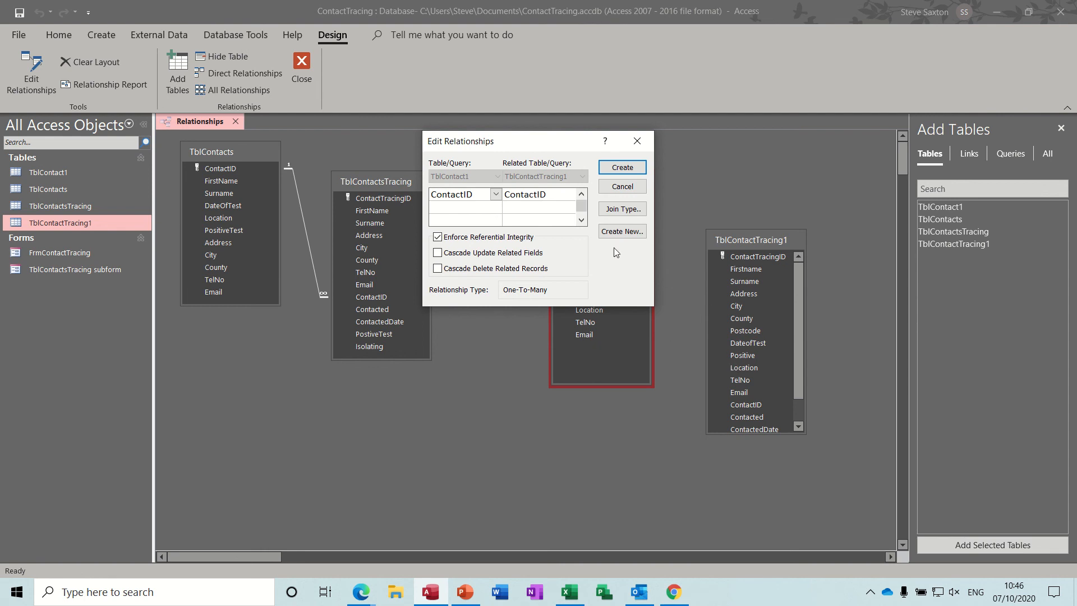
pyautogui.click(621, 168)
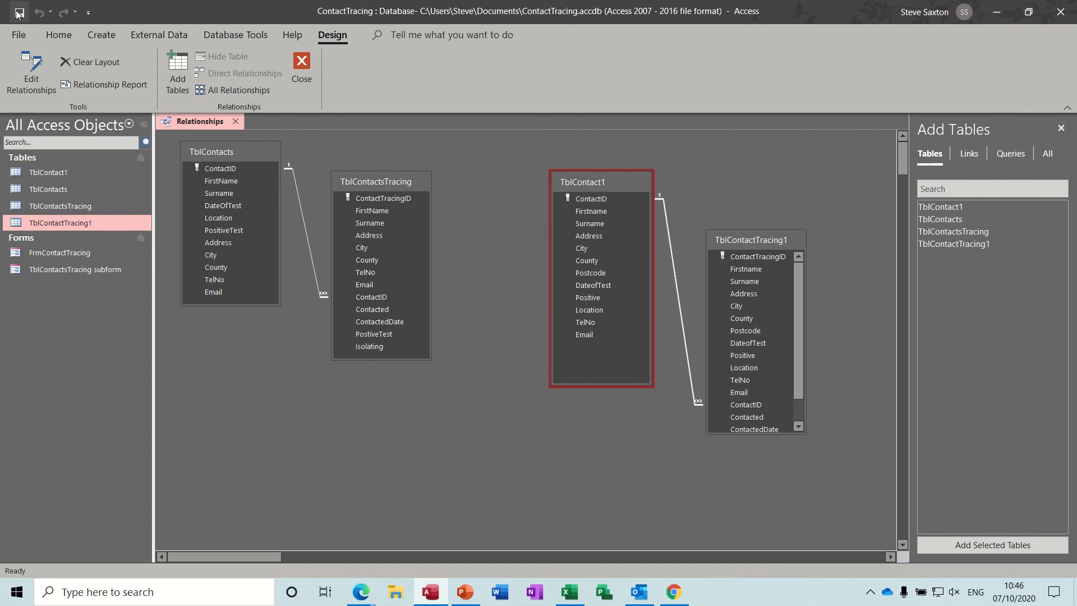
# Close the relationships diagram.
pyautogui.click(301, 70)
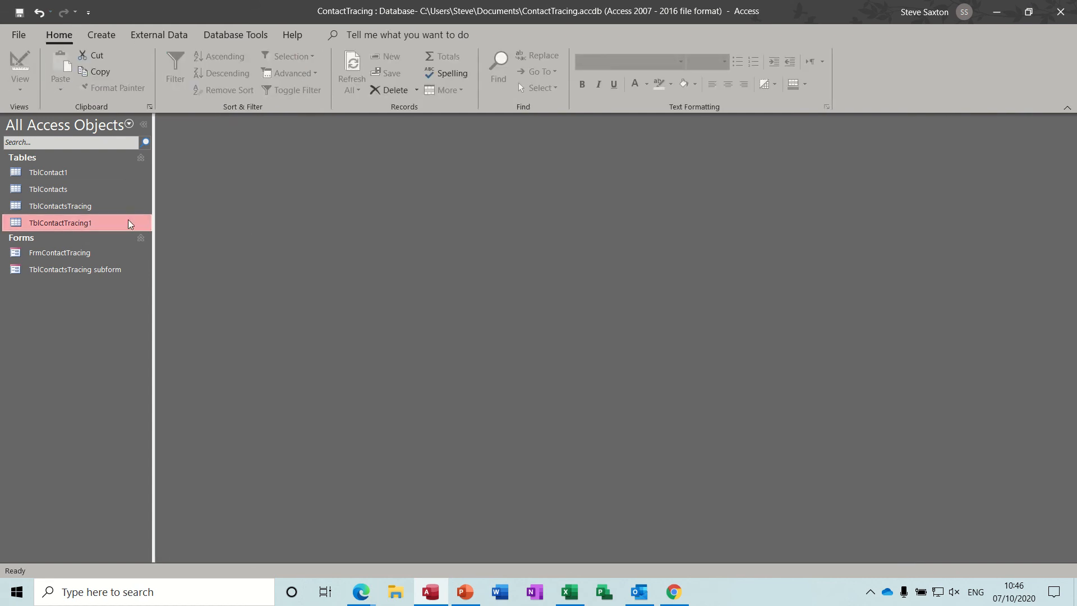
pyautogui.click(79, 253)
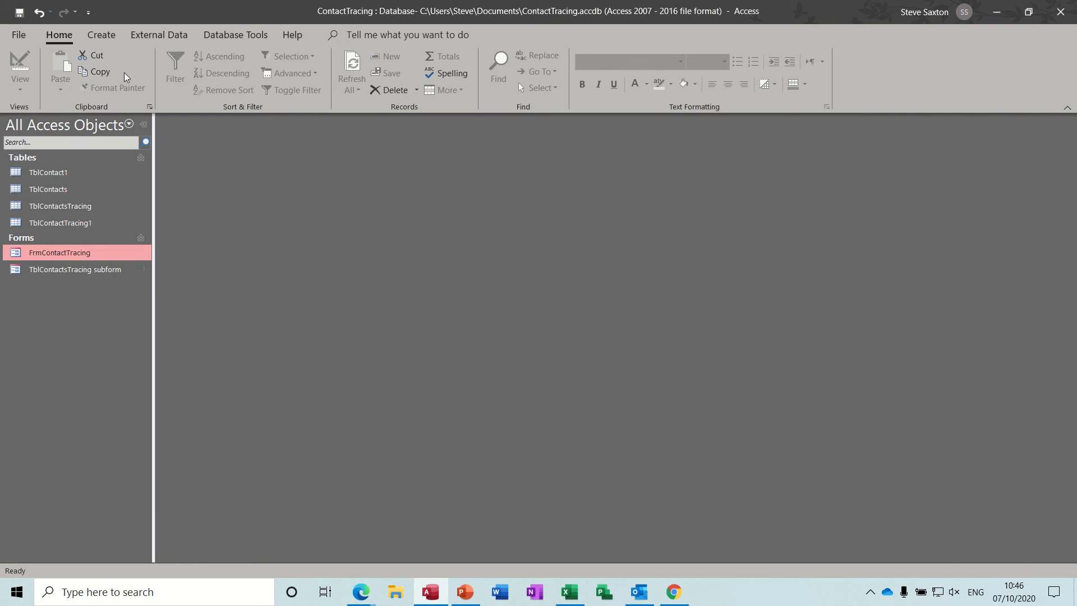
pyautogui.click(103, 36)
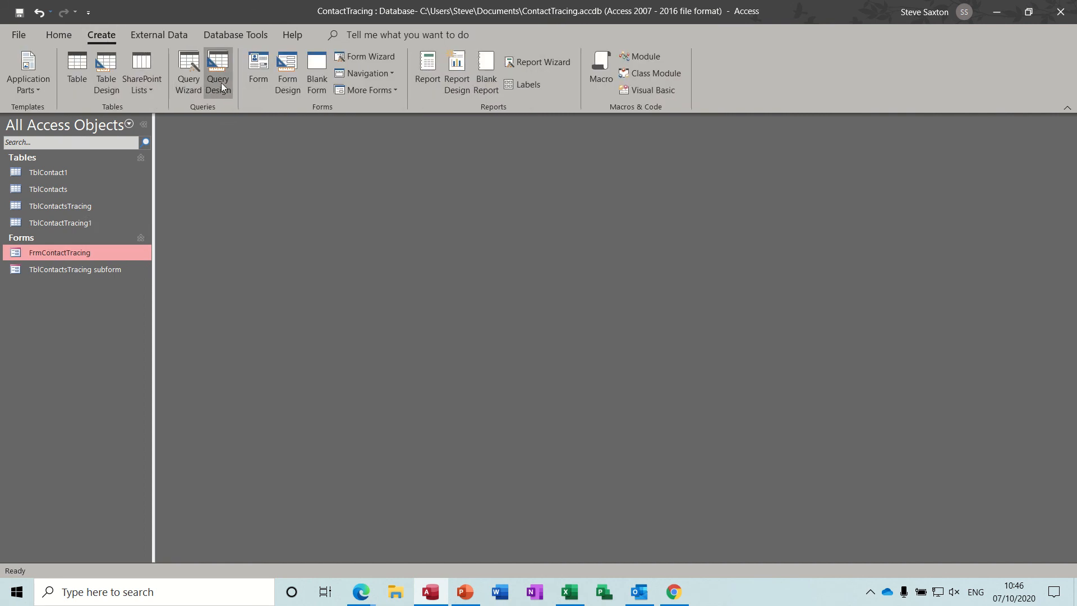
pyautogui.click(259, 63)
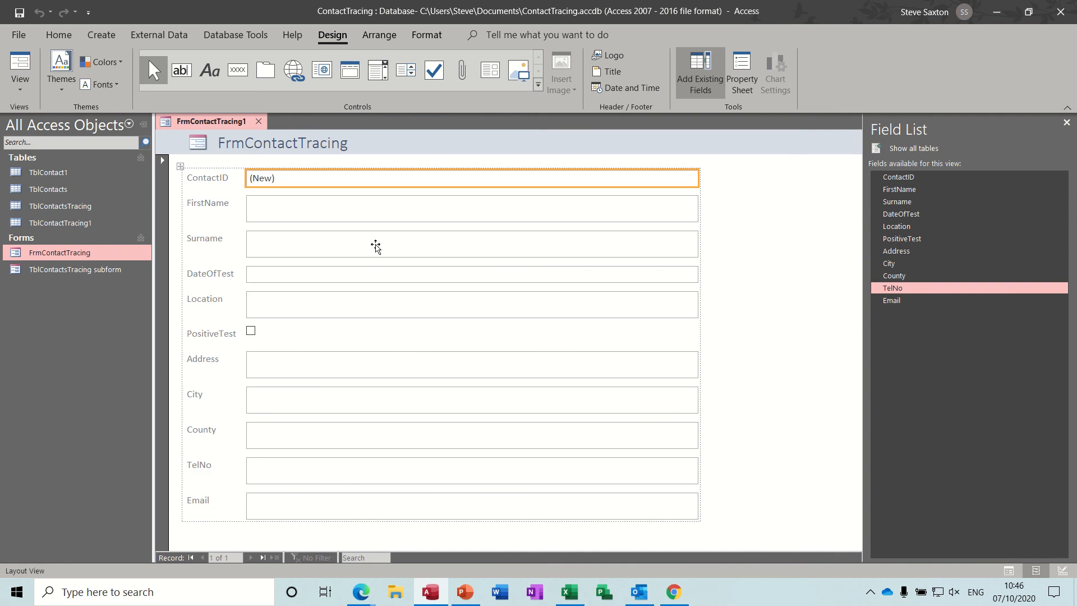
pyautogui.click(258, 121)
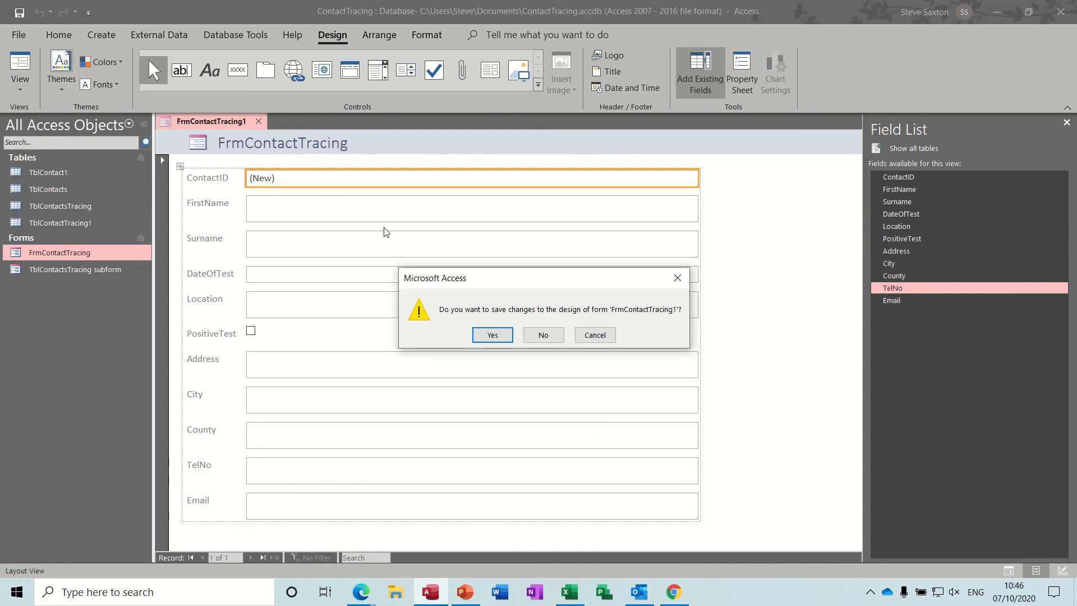
pyautogui.click(542, 335)
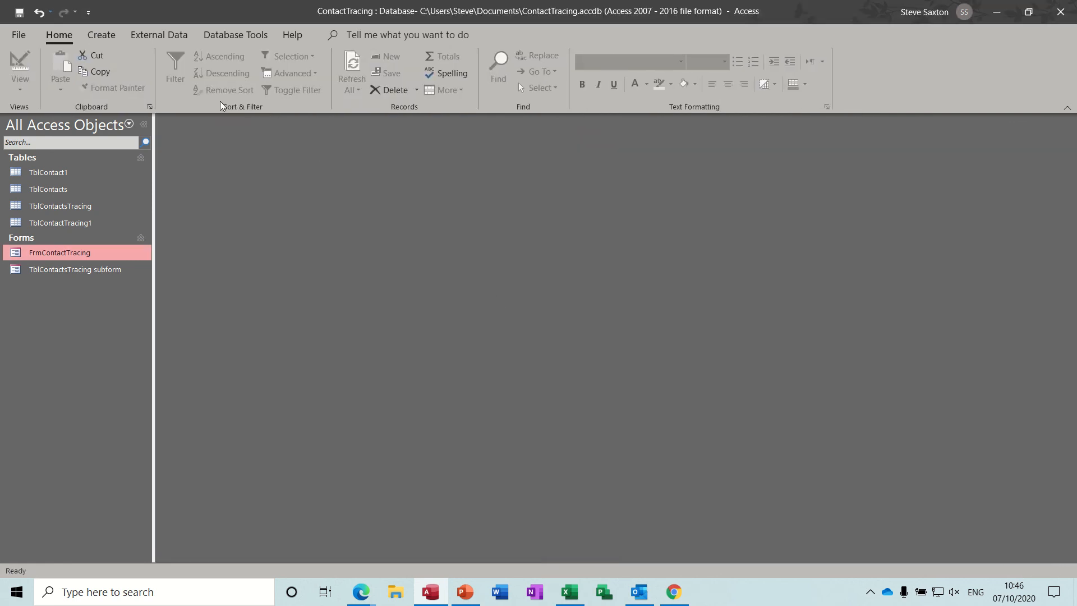
# Create an empty form in Design View and set its record source to TblContact1.
pyautogui.click(101, 35)
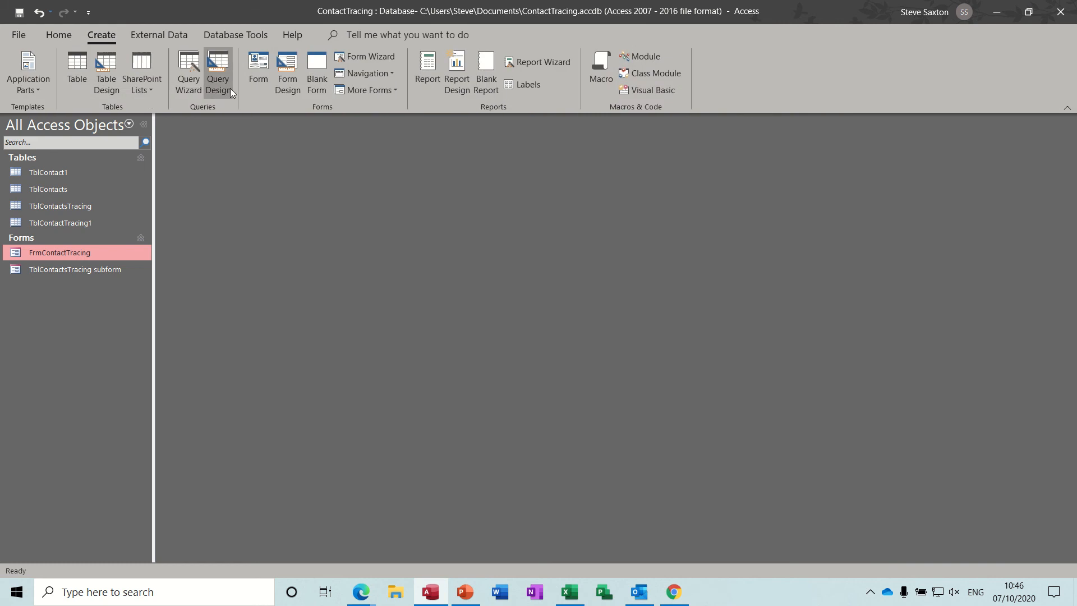
pyautogui.click(288, 78)
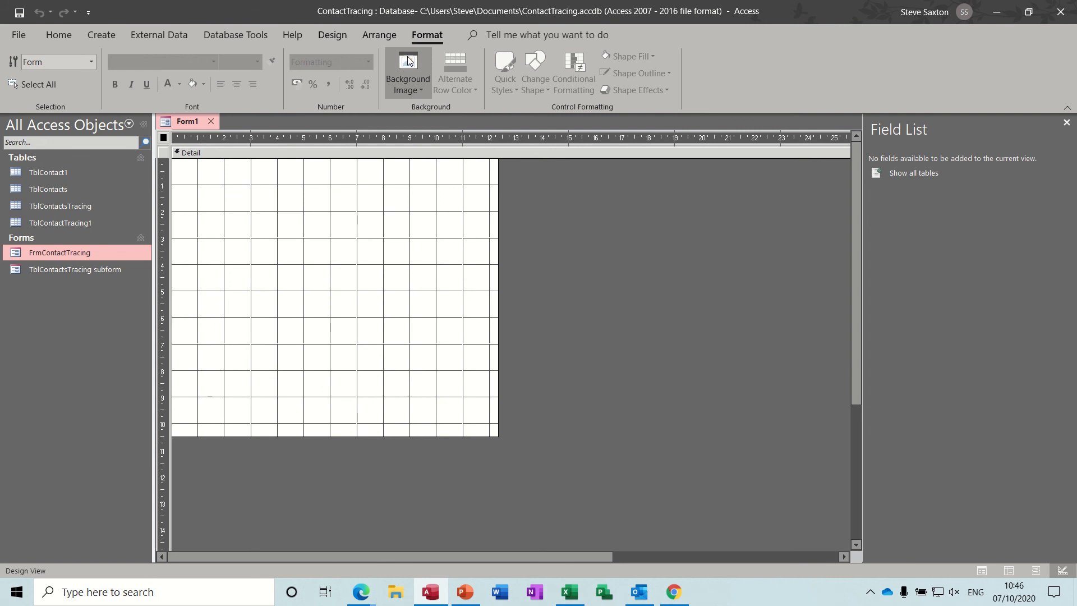
pyautogui.click(332, 35)
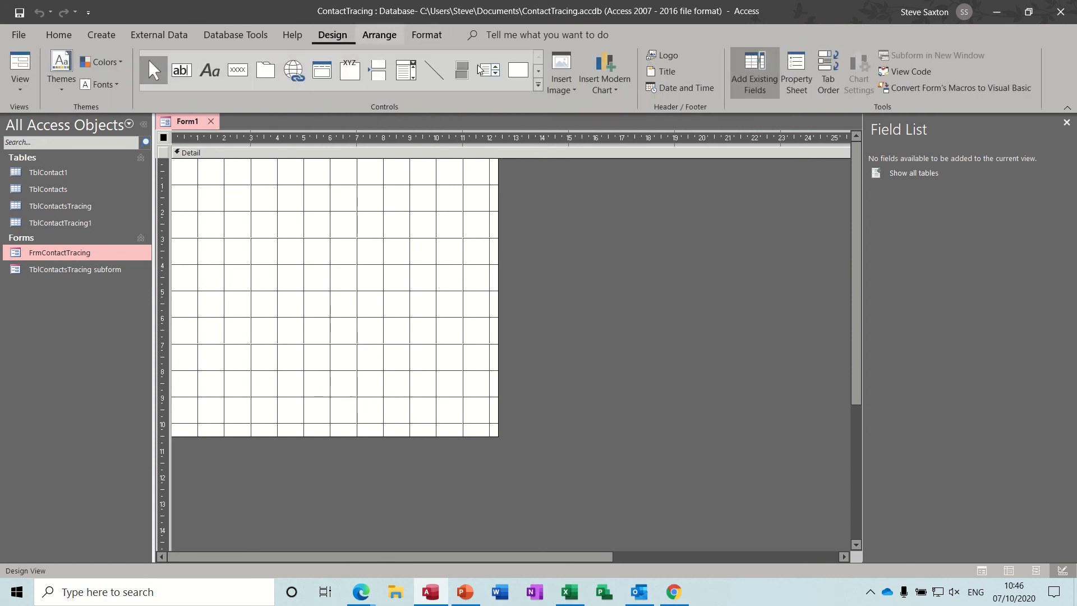
pyautogui.click(793, 70)
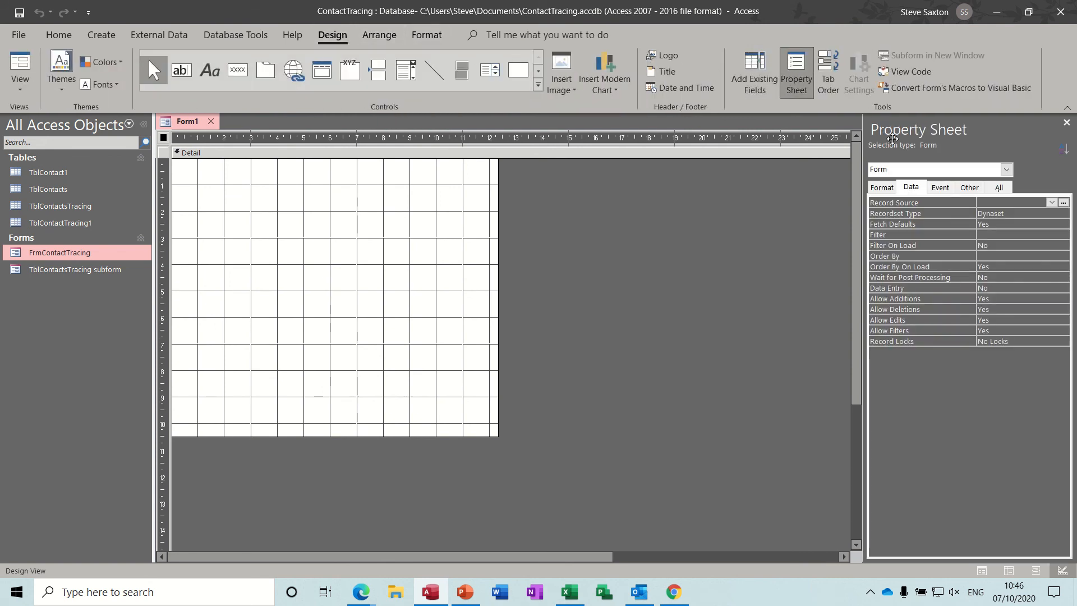
pyautogui.click(1051, 203)
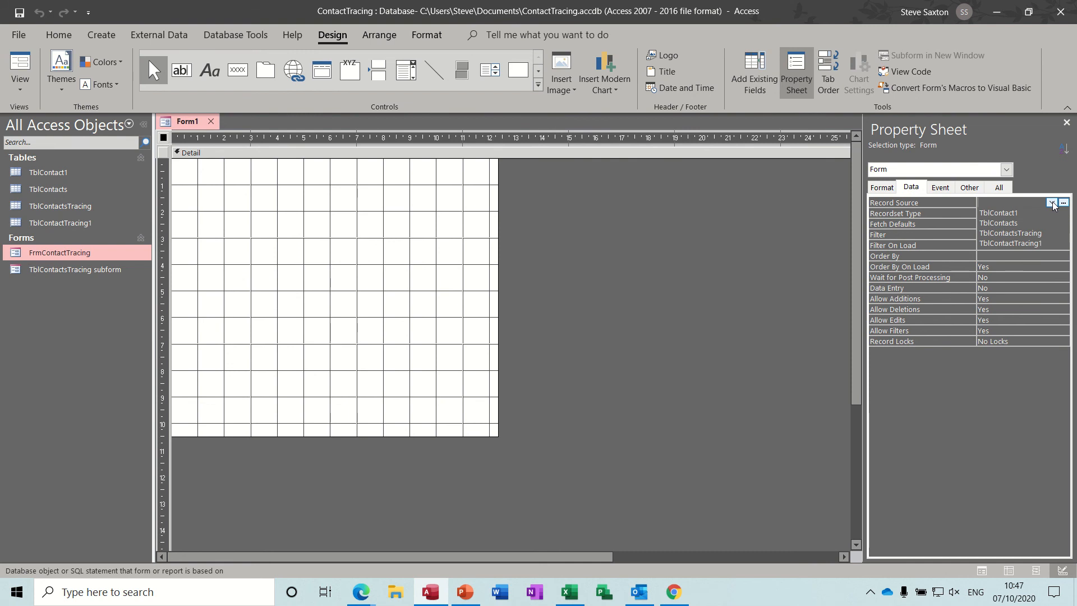
pyautogui.click(1034, 213)
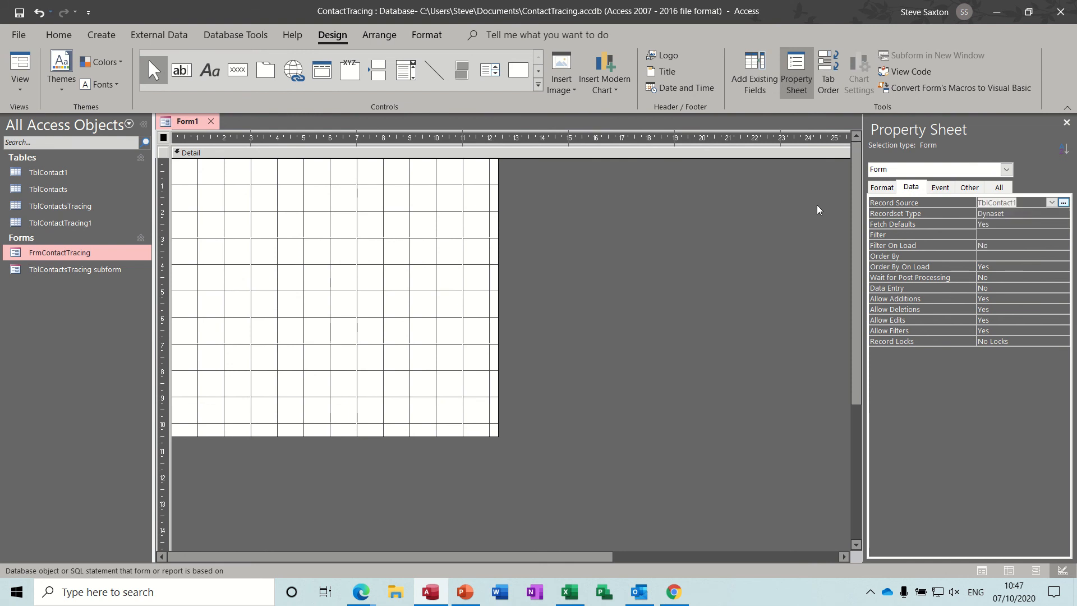
# Place all TblContact1 fields, from ContactID through Email, at the upper edge of the form's Detail section.
pyautogui.click(754, 70)
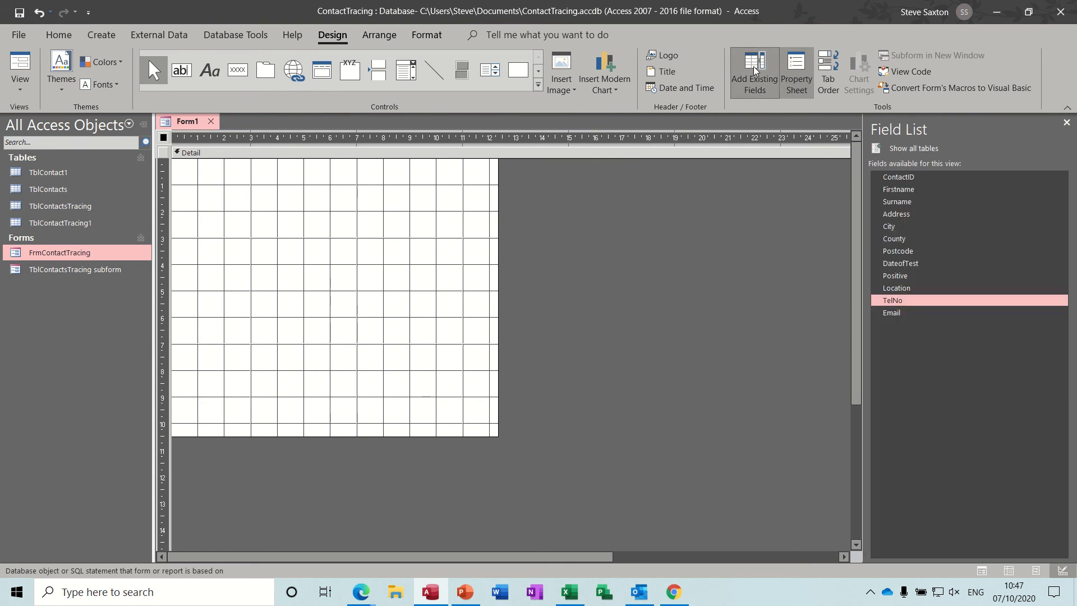
pyautogui.click(920, 179)
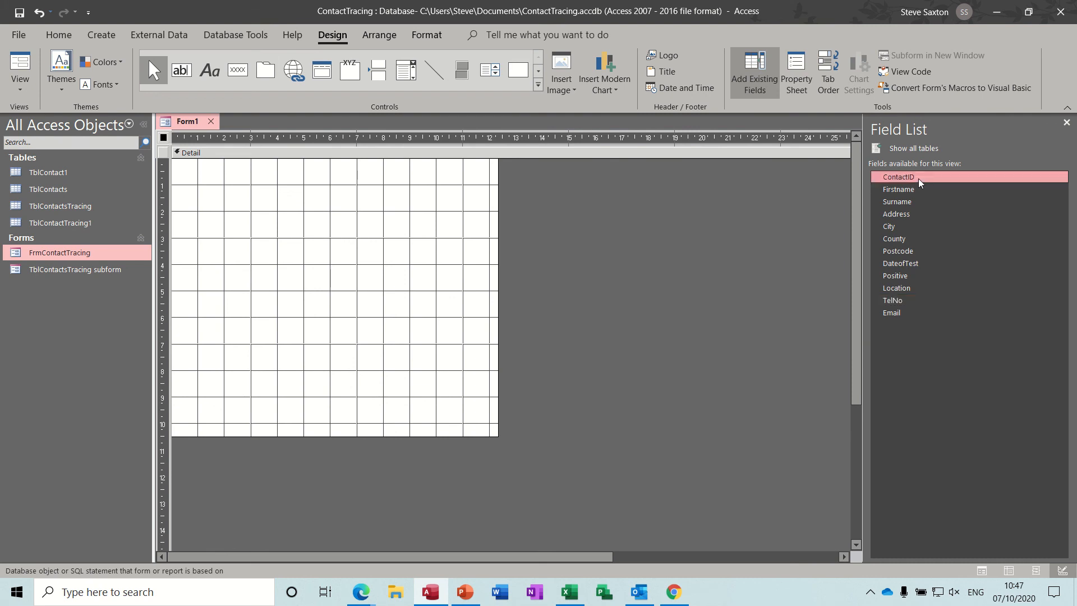
pyautogui.keyDown('shift'); pyautogui.click(904, 314); pyautogui.keyUp('shift')
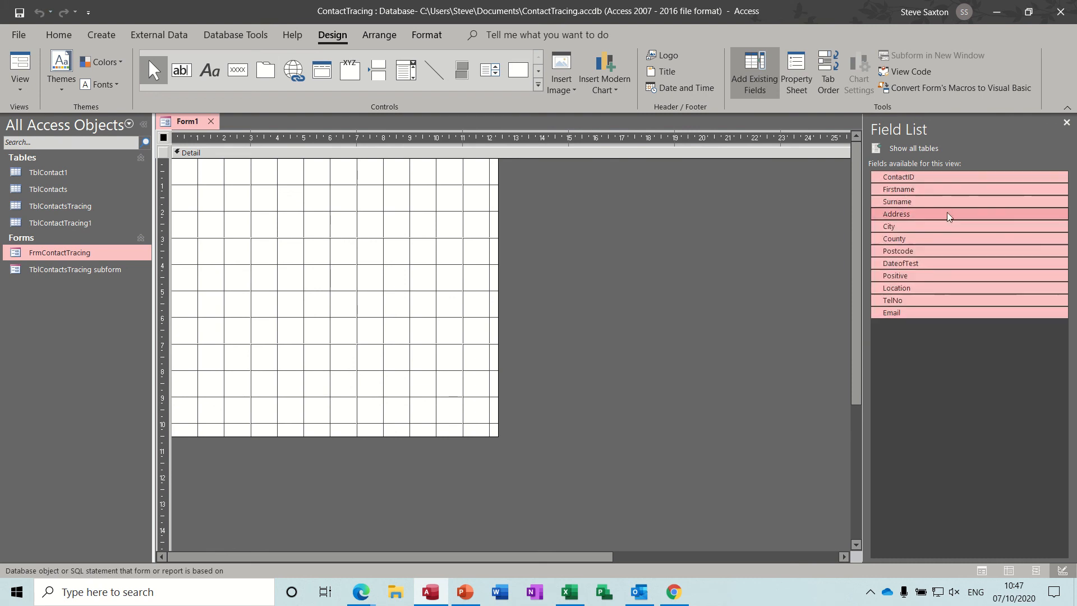
pyautogui.moveTo(948, 213); pyautogui.dragTo(230, 163)
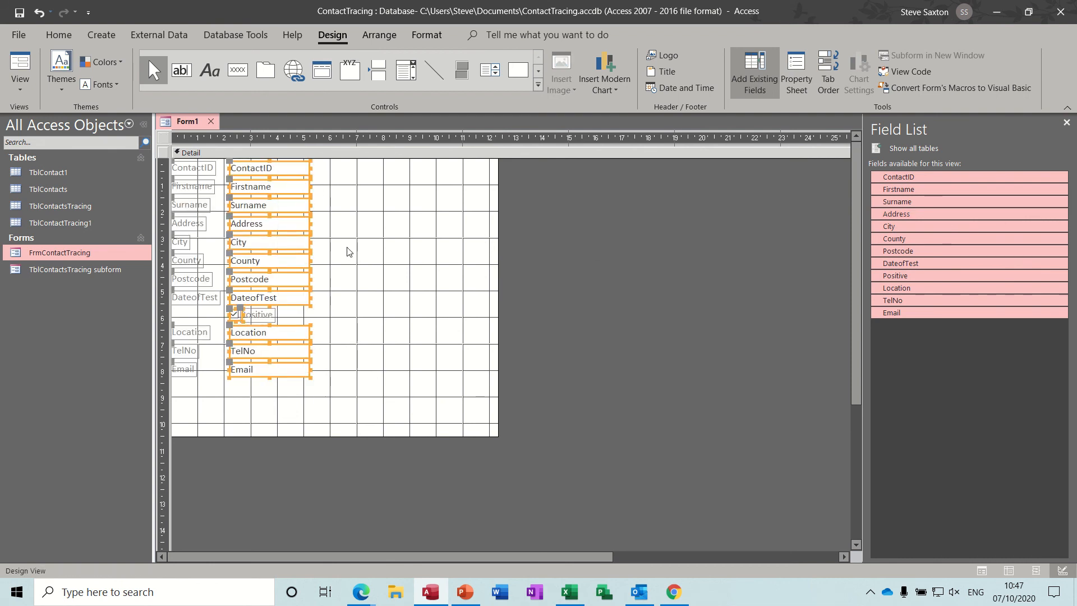
pyautogui.click(363, 415)
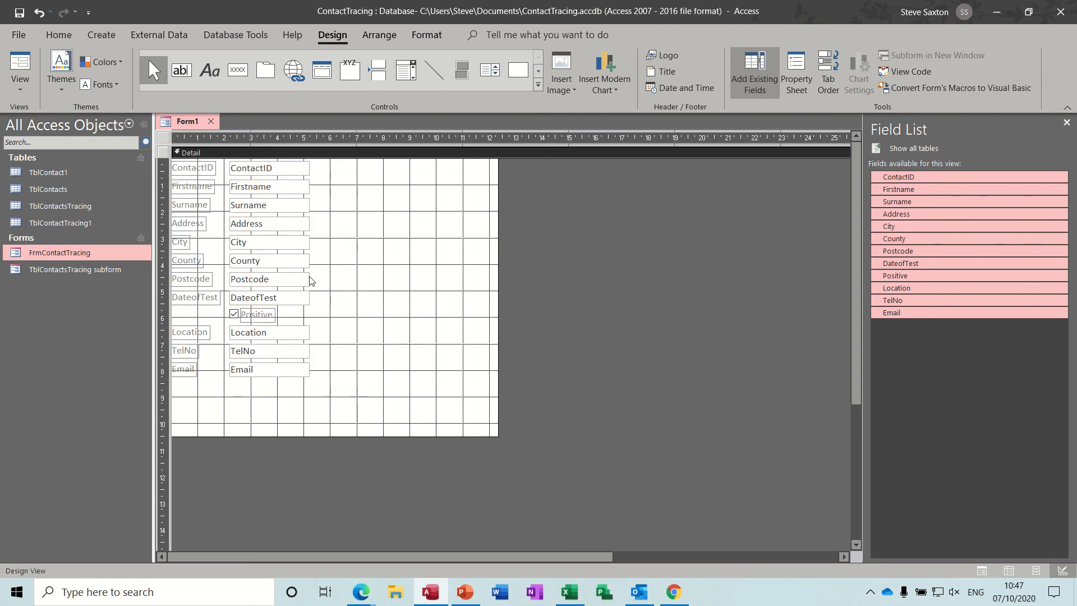
# Draw a subform control beneath the Email field, about 25 cm wide and 4 cm tall.
pyautogui.click(537, 84)
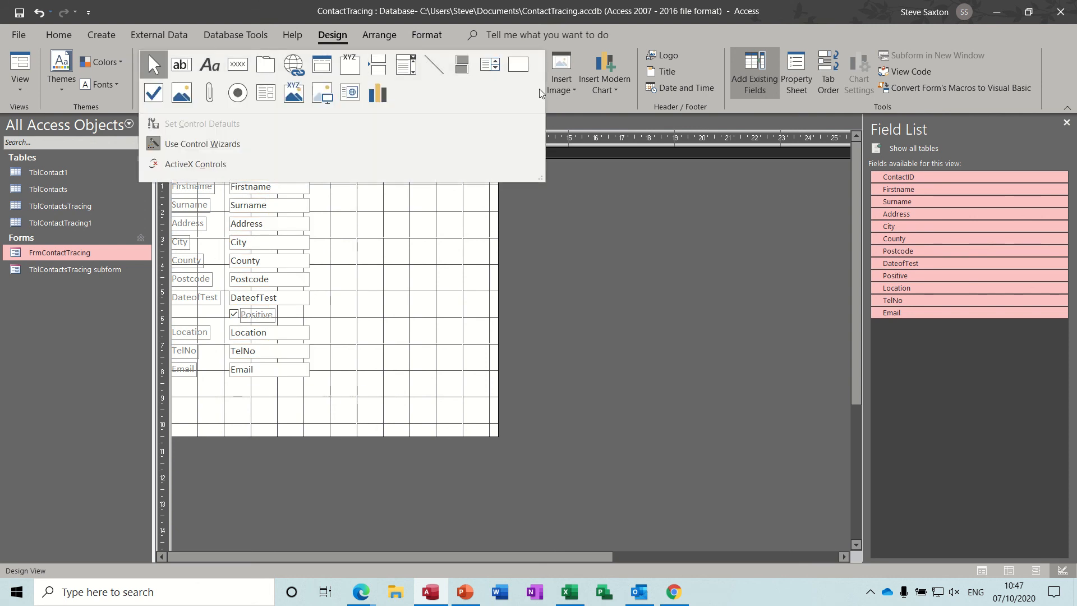
pyautogui.click(266, 94)
pyautogui.moveTo(176, 389); pyautogui.dragTo(844, 491)
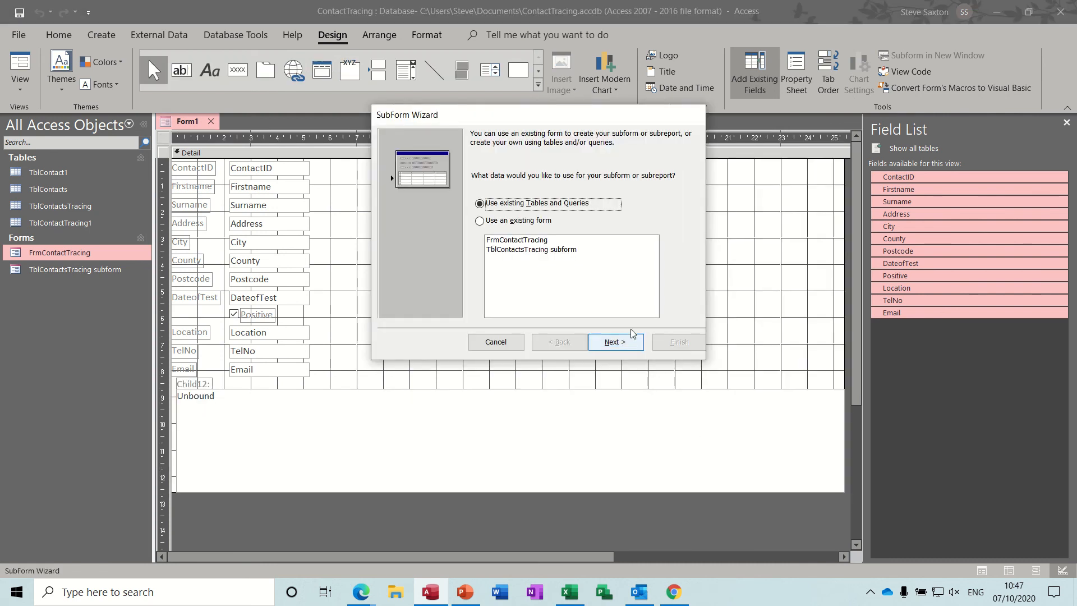
# Build the subform from all fields of TblContactTracing1, linked on ContactID, keeping the name TblContactTracing1 subform.
pyautogui.click(609, 343)
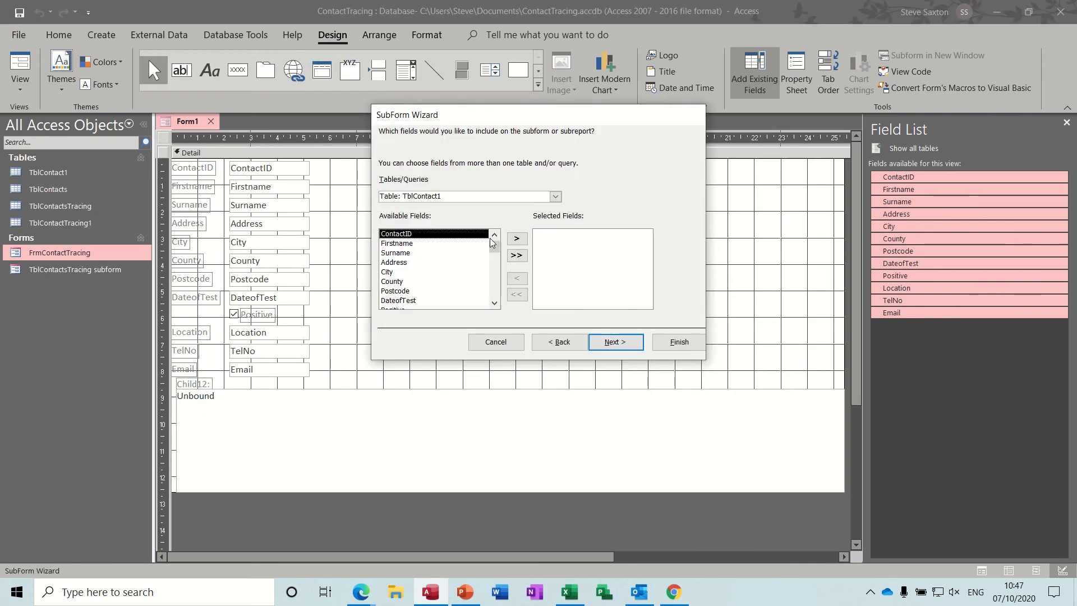
pyautogui.click(559, 200)
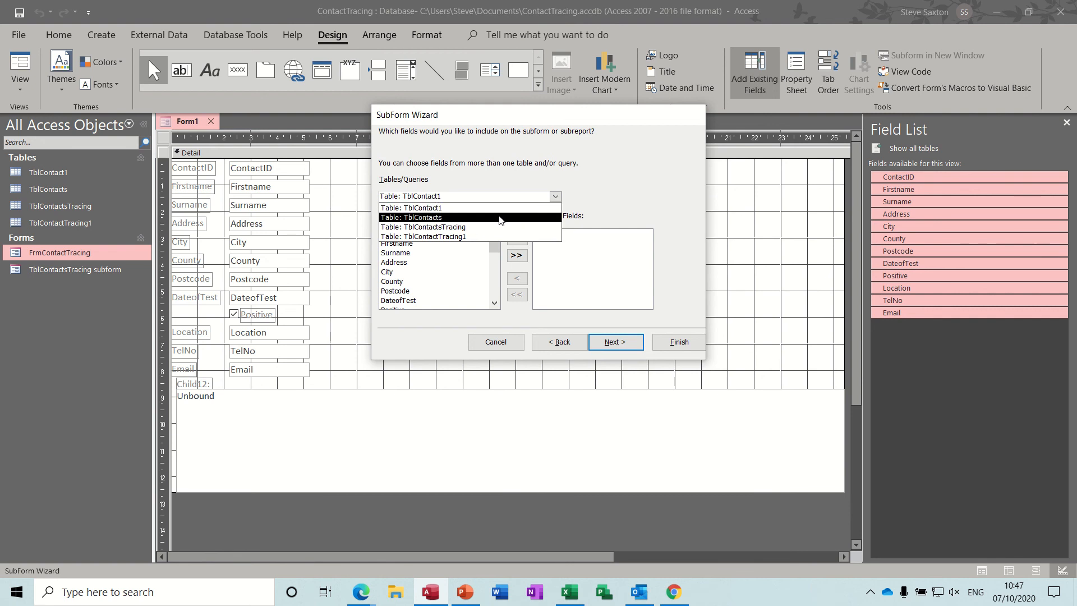
pyautogui.click(480, 236)
pyautogui.click(516, 255)
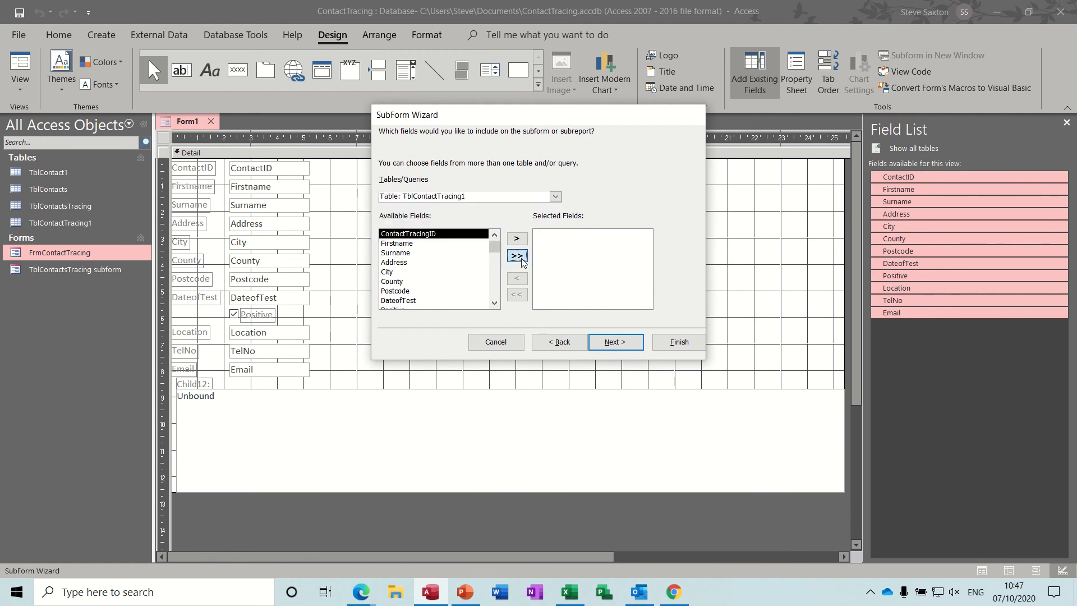
pyautogui.click(614, 340)
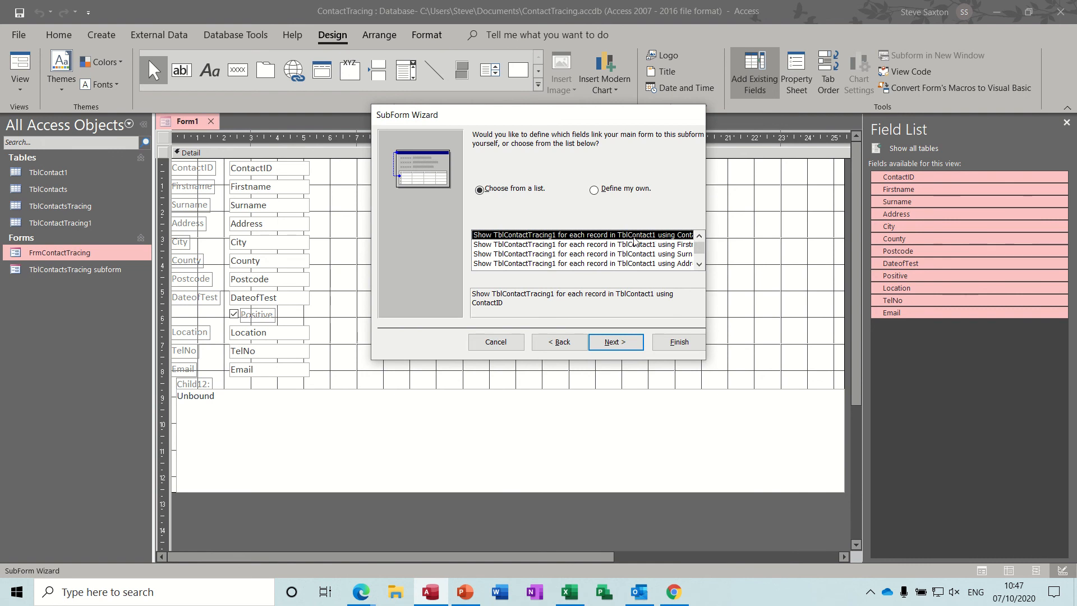
pyautogui.click(623, 343)
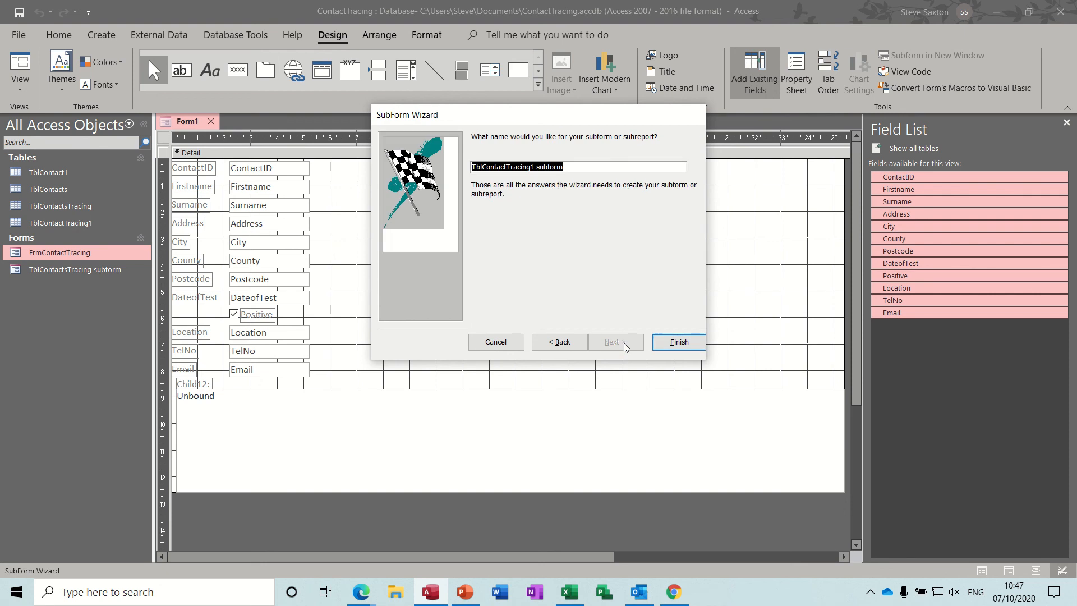
pyautogui.click(668, 348)
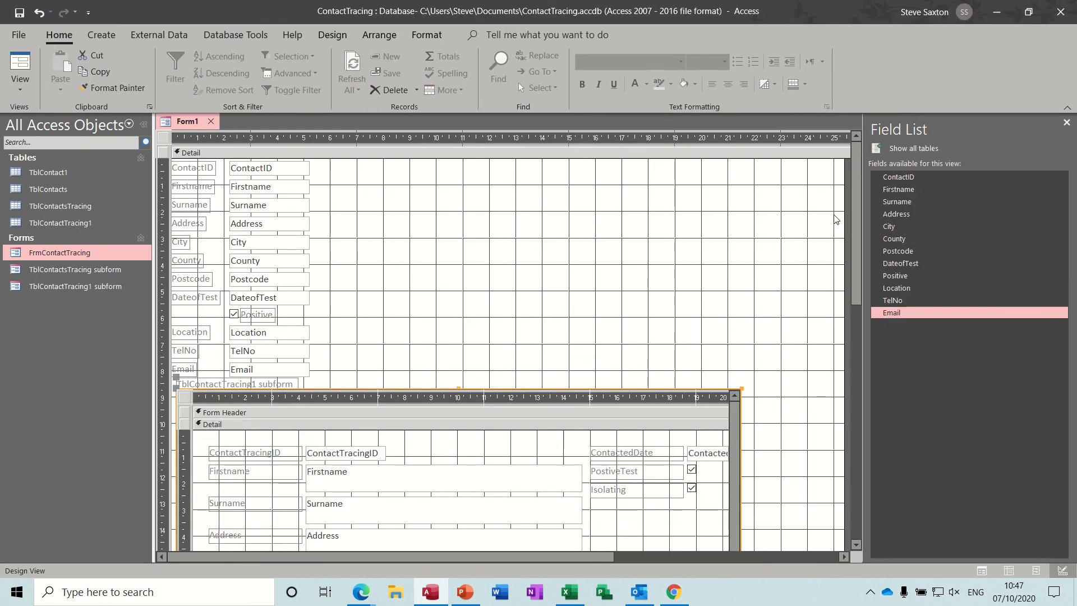
# Widen the TblContactTracing1 subform control to about 32 cm and shorten it to about 6 cm tall.
pyautogui.moveTo(855, 253); pyautogui.dragTo(815, 411)
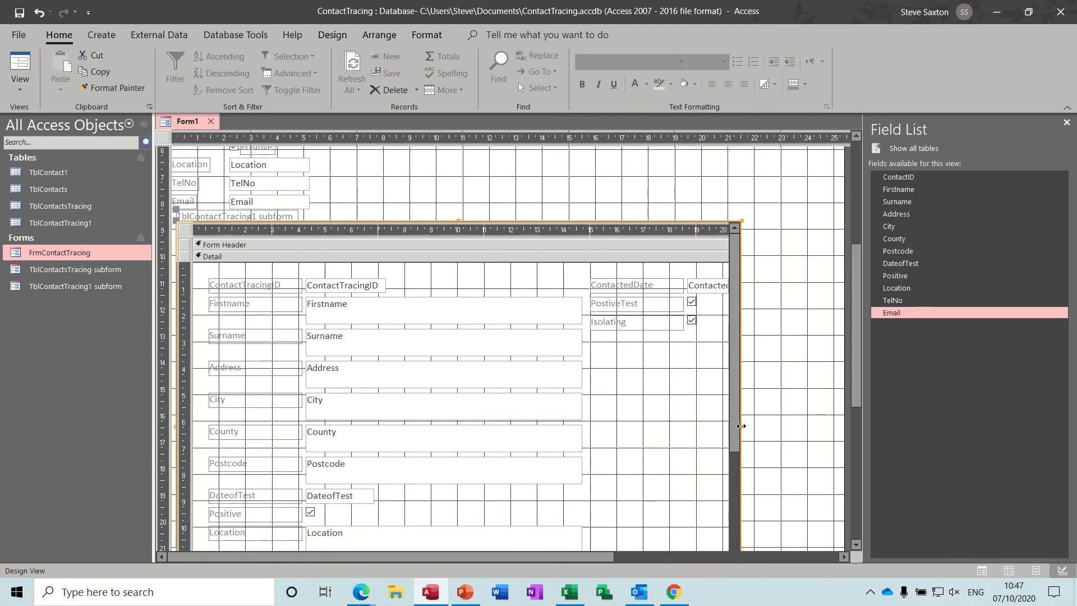
pyautogui.moveTo(742, 426); pyautogui.dragTo(866, 469)
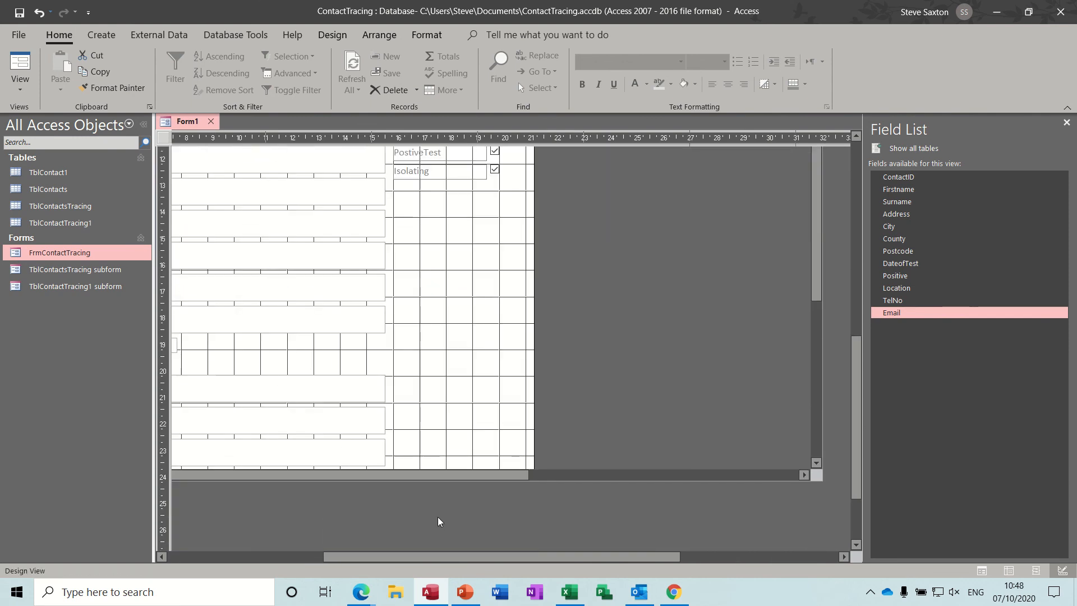
pyautogui.moveTo(456, 558); pyautogui.dragTo(358, 558)
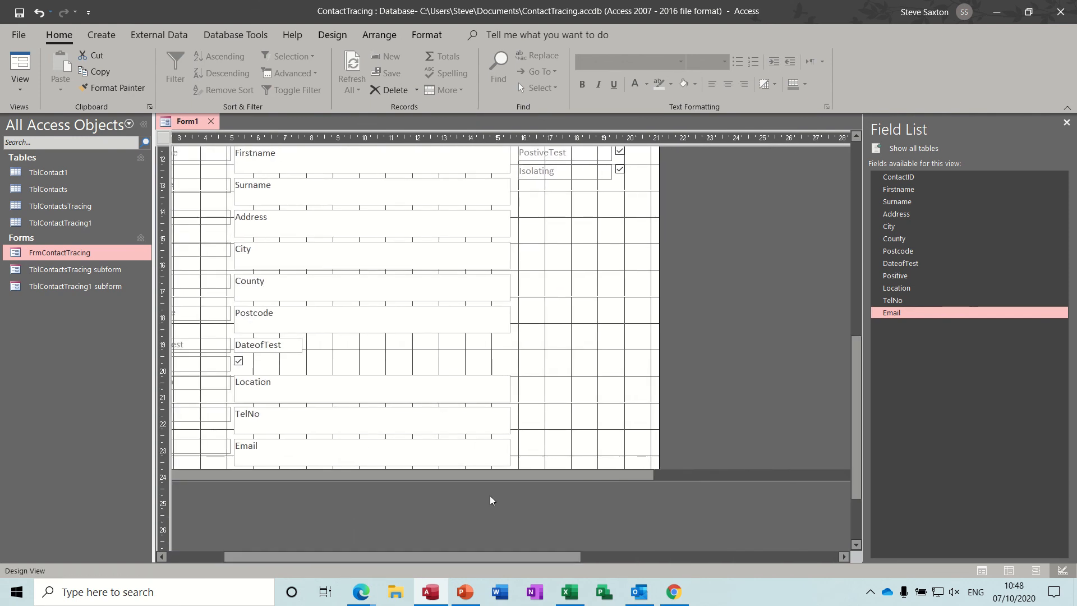
pyautogui.click(514, 482)
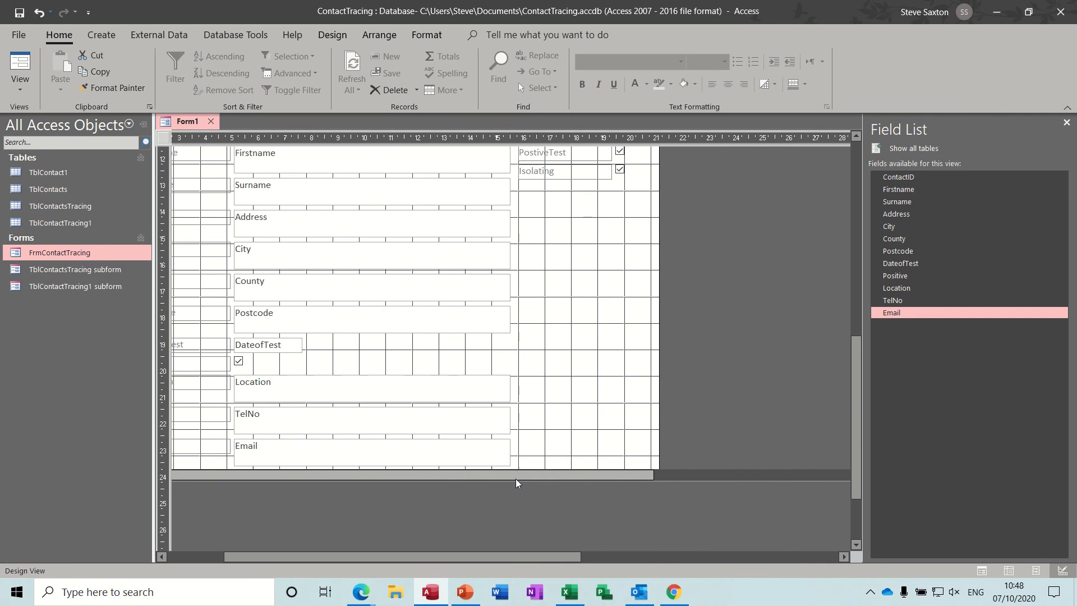
pyautogui.click(517, 475)
pyautogui.click(505, 449)
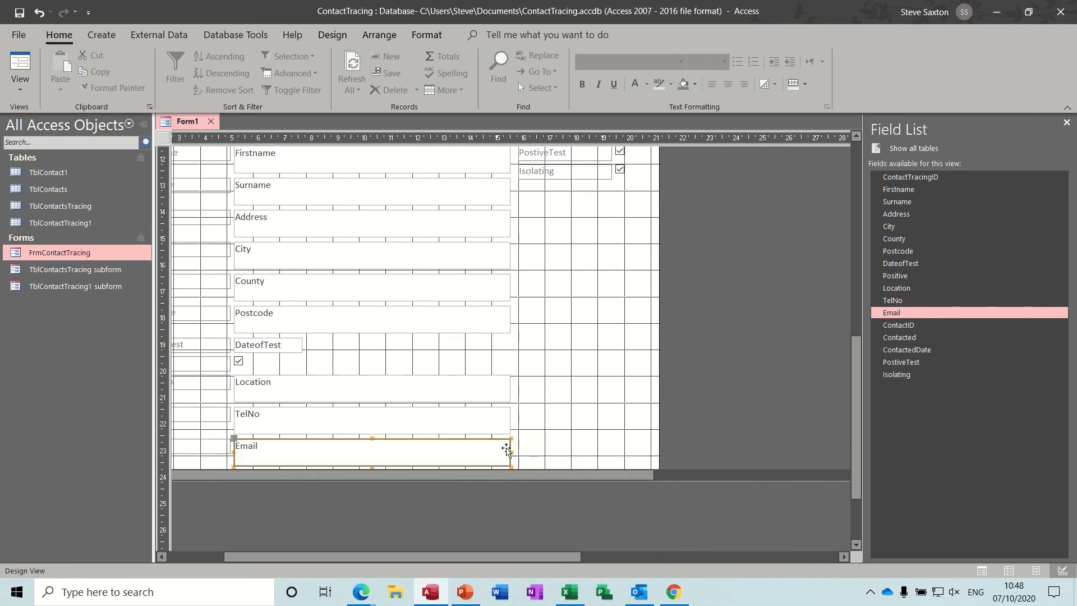
pyautogui.click(468, 482)
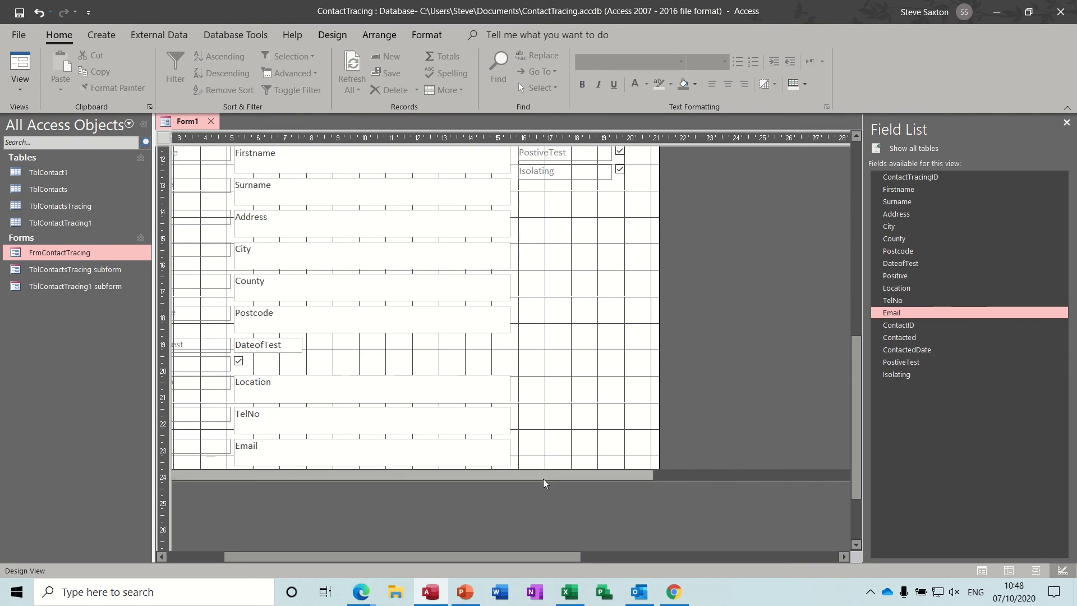
pyautogui.click(538, 508)
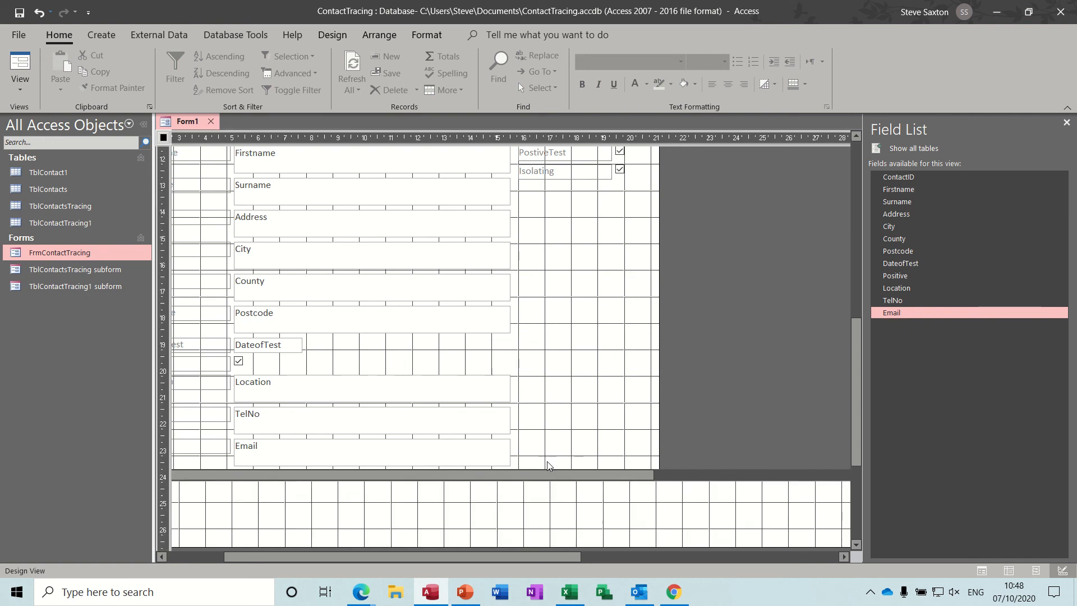
pyautogui.click(556, 467)
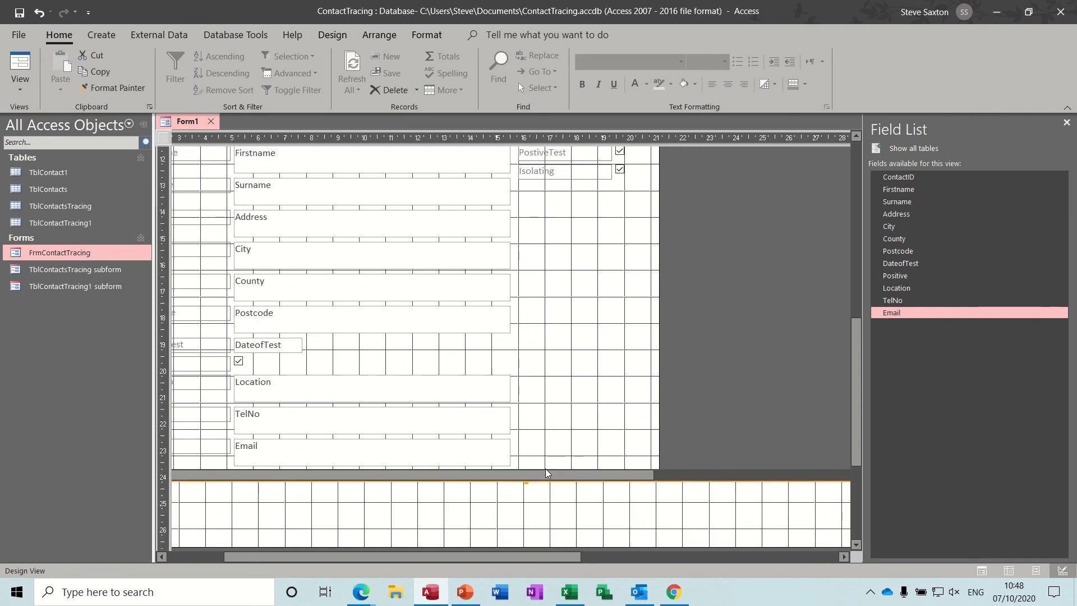
pyautogui.moveTo(526, 481); pyautogui.dragTo(522, 229)
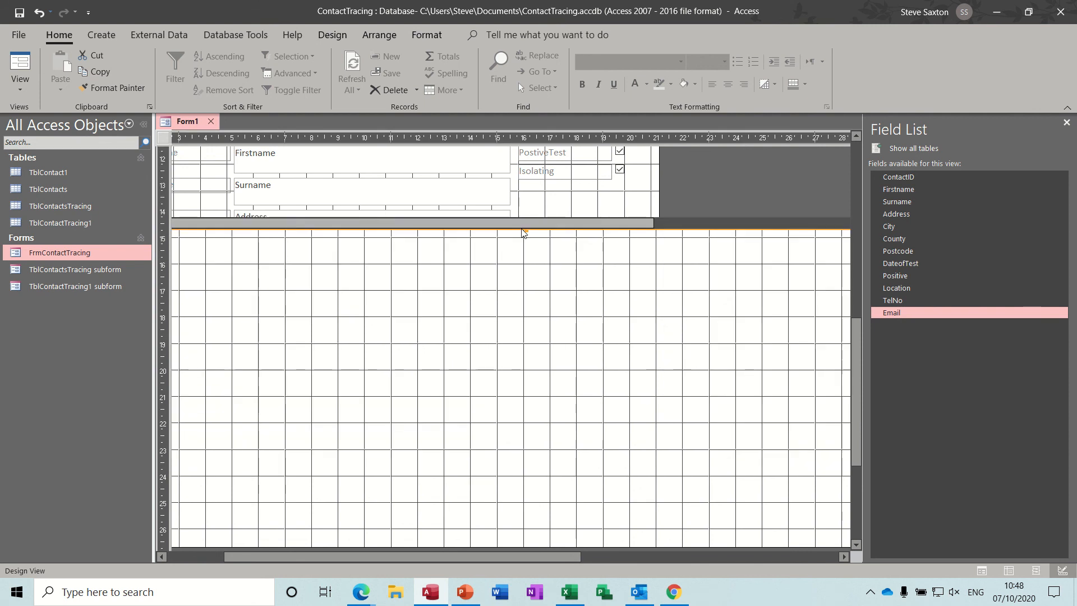
# Shorten the main form's Detail section to a height of about 16 cm.
pyautogui.moveTo(854, 355); pyautogui.dragTo(858, 418)
pyautogui.moveTo(651, 432); pyautogui.dragTo(628, 150)
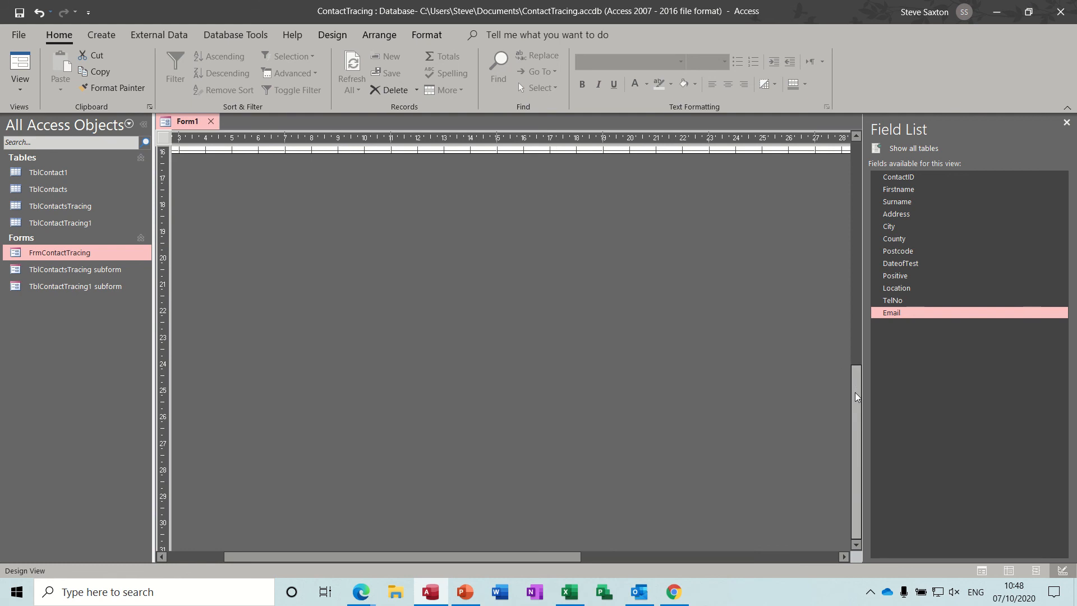
# Switch the contact form with its tracing subform from Design View to Form View.
pyautogui.moveTo(855, 392); pyautogui.dragTo(827, 165)
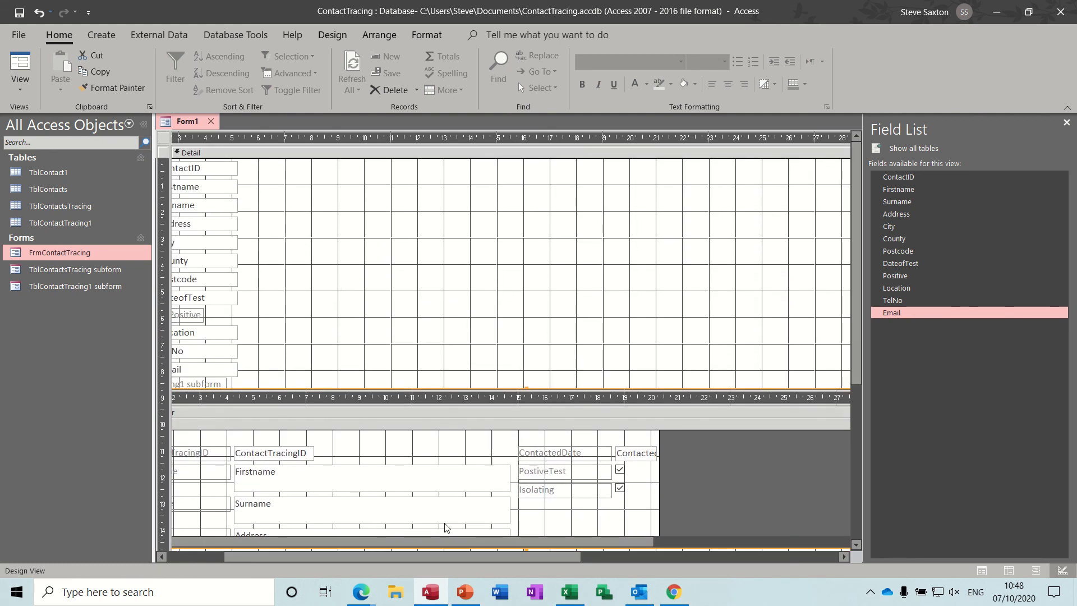
pyautogui.moveTo(392, 556); pyautogui.dragTo(330, 556)
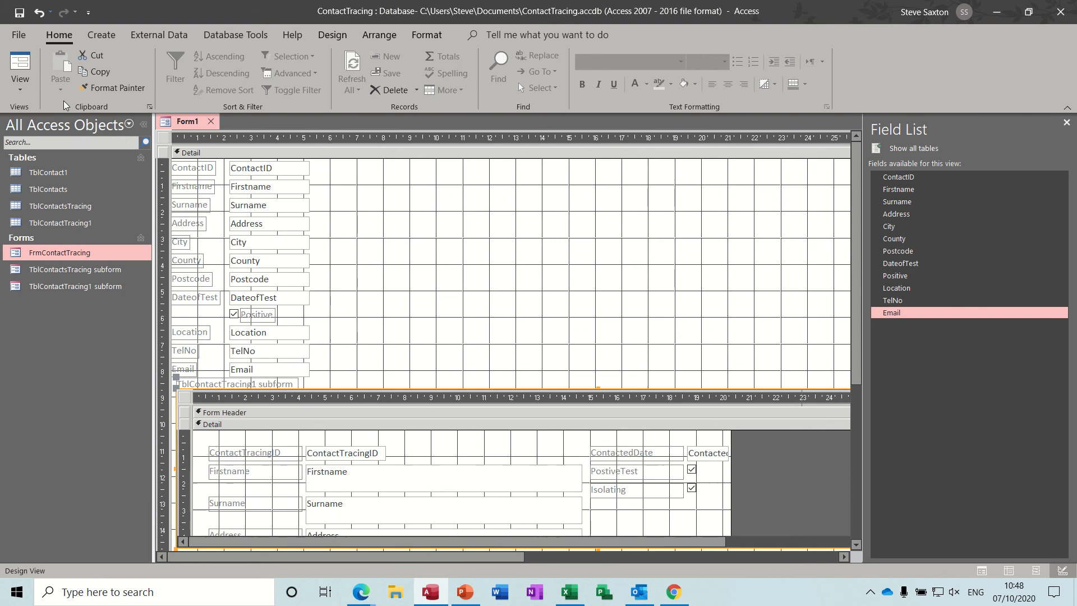
pyautogui.click(21, 65)
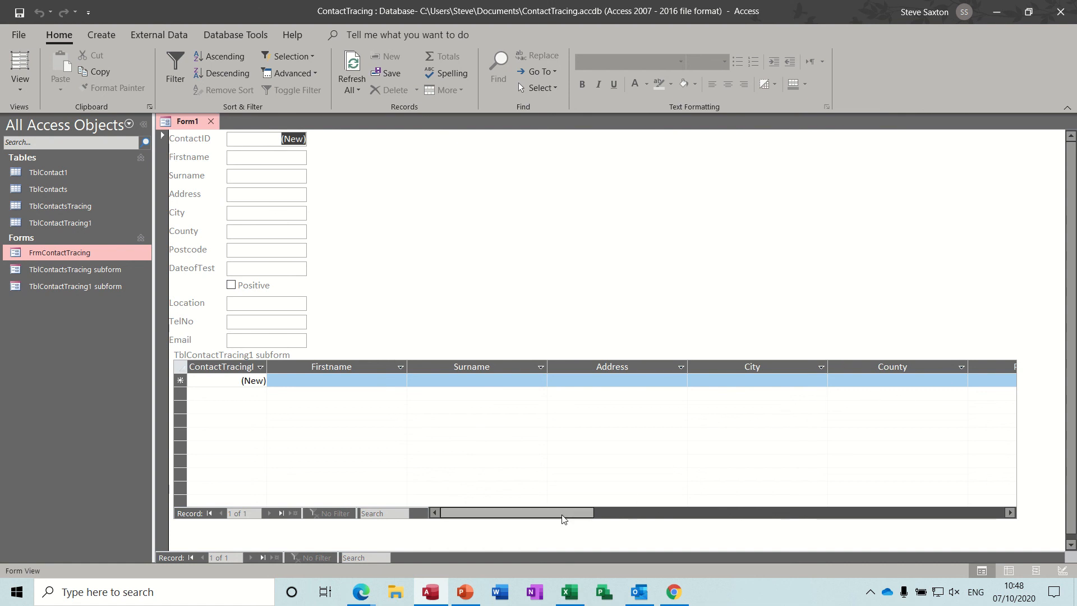
# Hide the ContactID column in the TblContactTracing1 subform's datasheet and return to its first columns.
pyautogui.moveTo(558, 510); pyautogui.dragTo(781, 522)
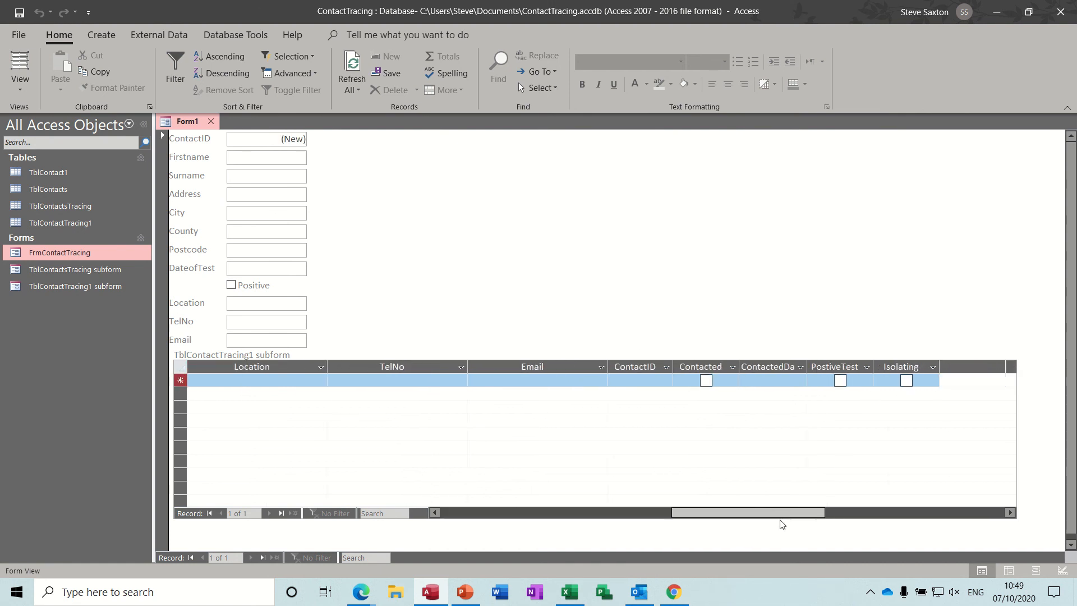
pyautogui.rightClick(638, 365)
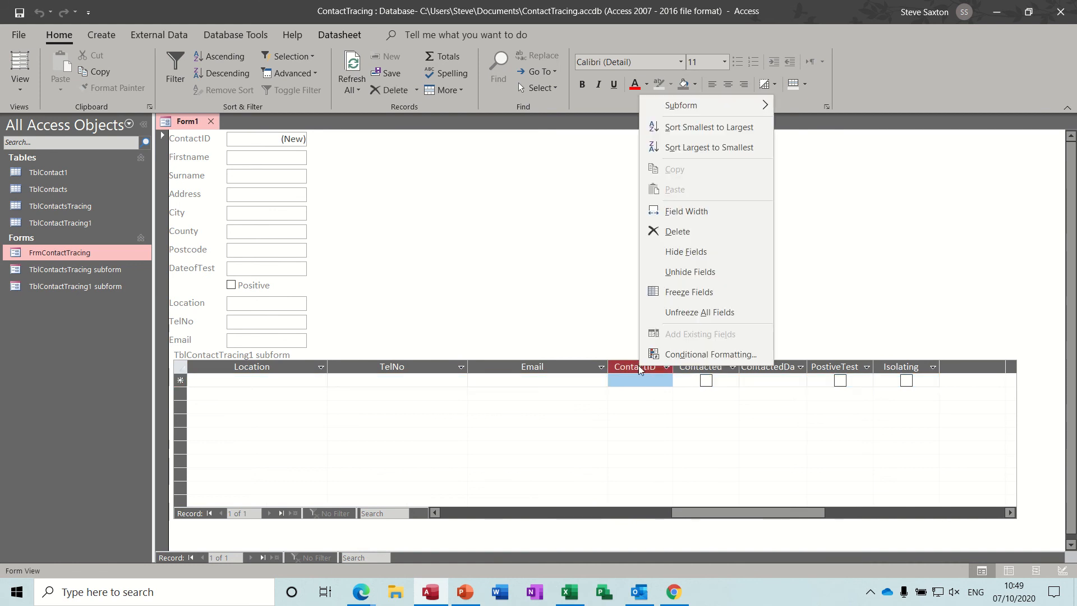
pyautogui.click(675, 254)
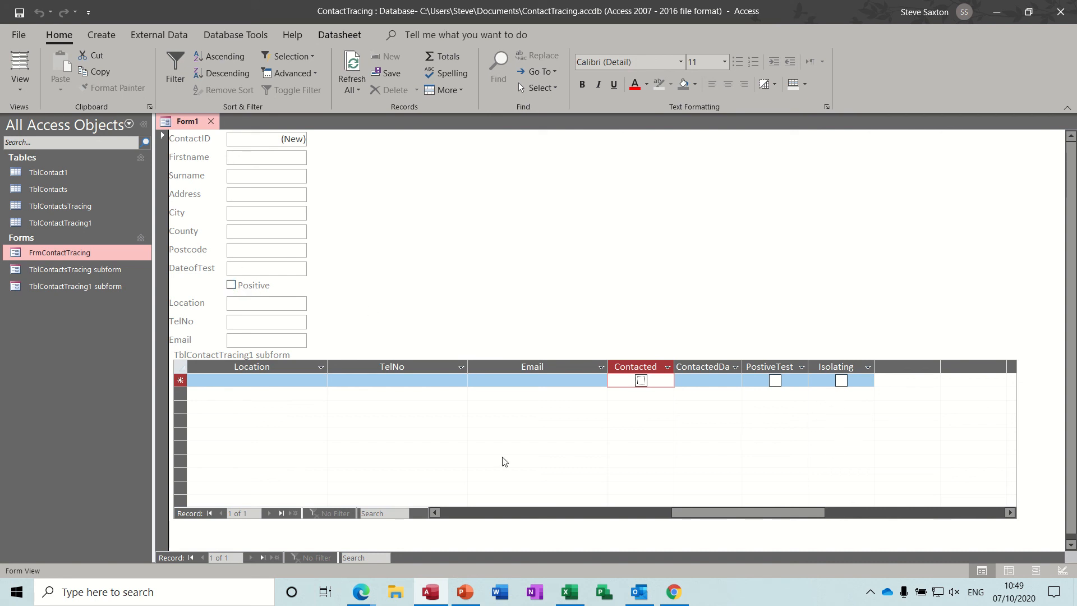
pyautogui.moveTo(731, 509); pyautogui.dragTo(498, 522)
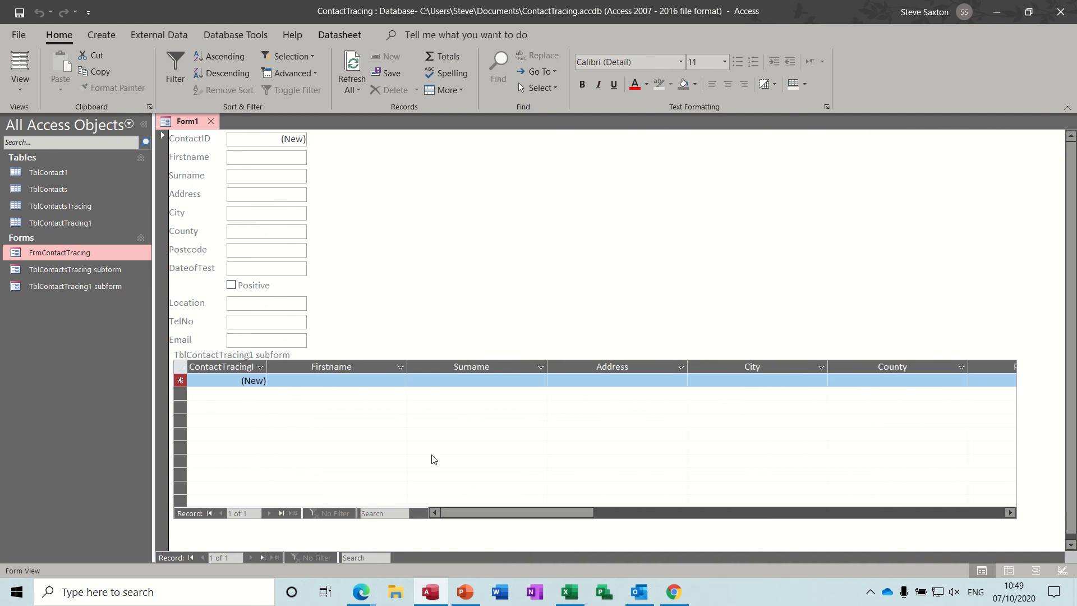